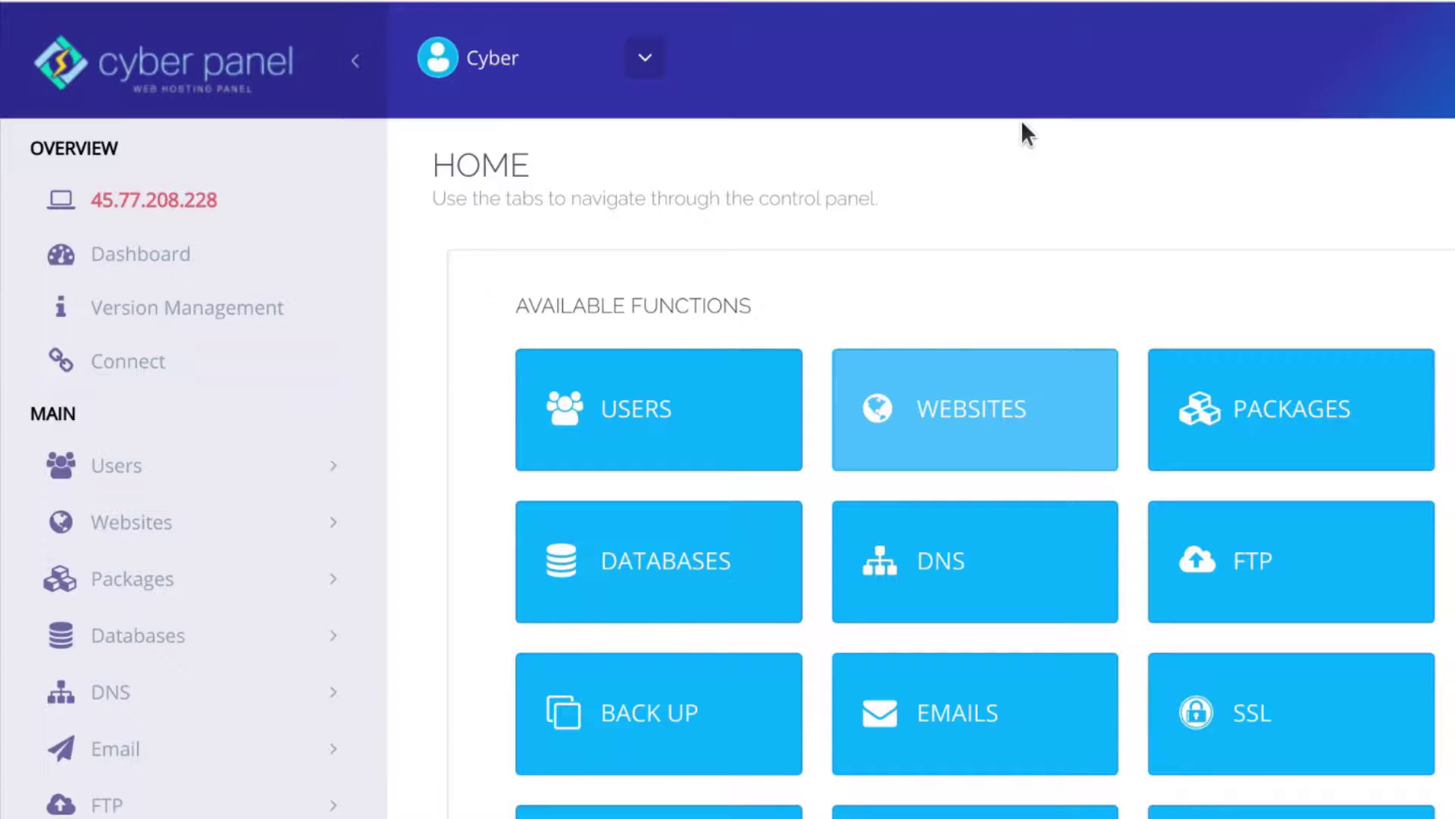
Scroll the CyberPanel home page and expand the Websites menu in the sidebar
scroll(928, 317, down, 1)
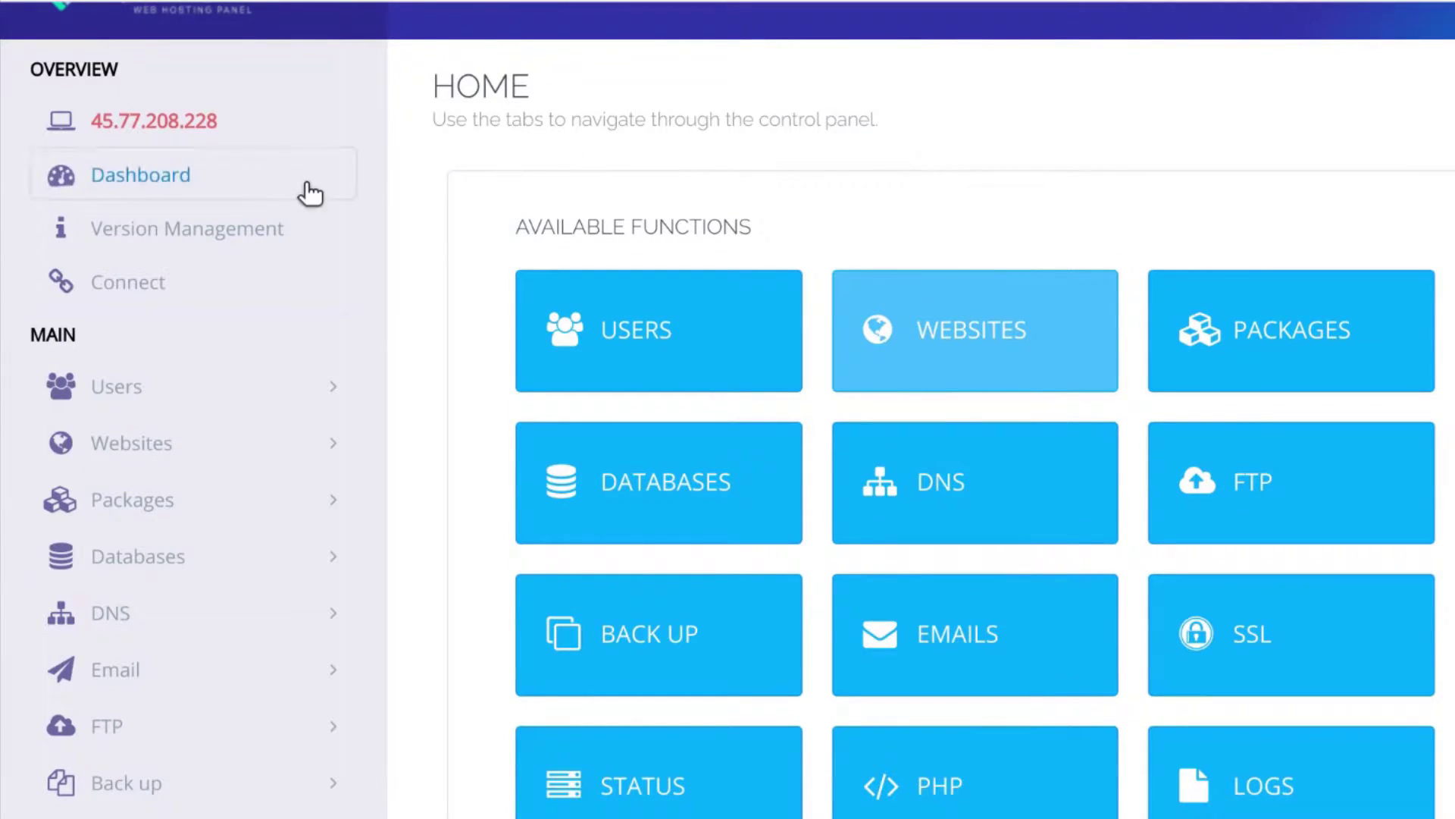
click(331, 457)
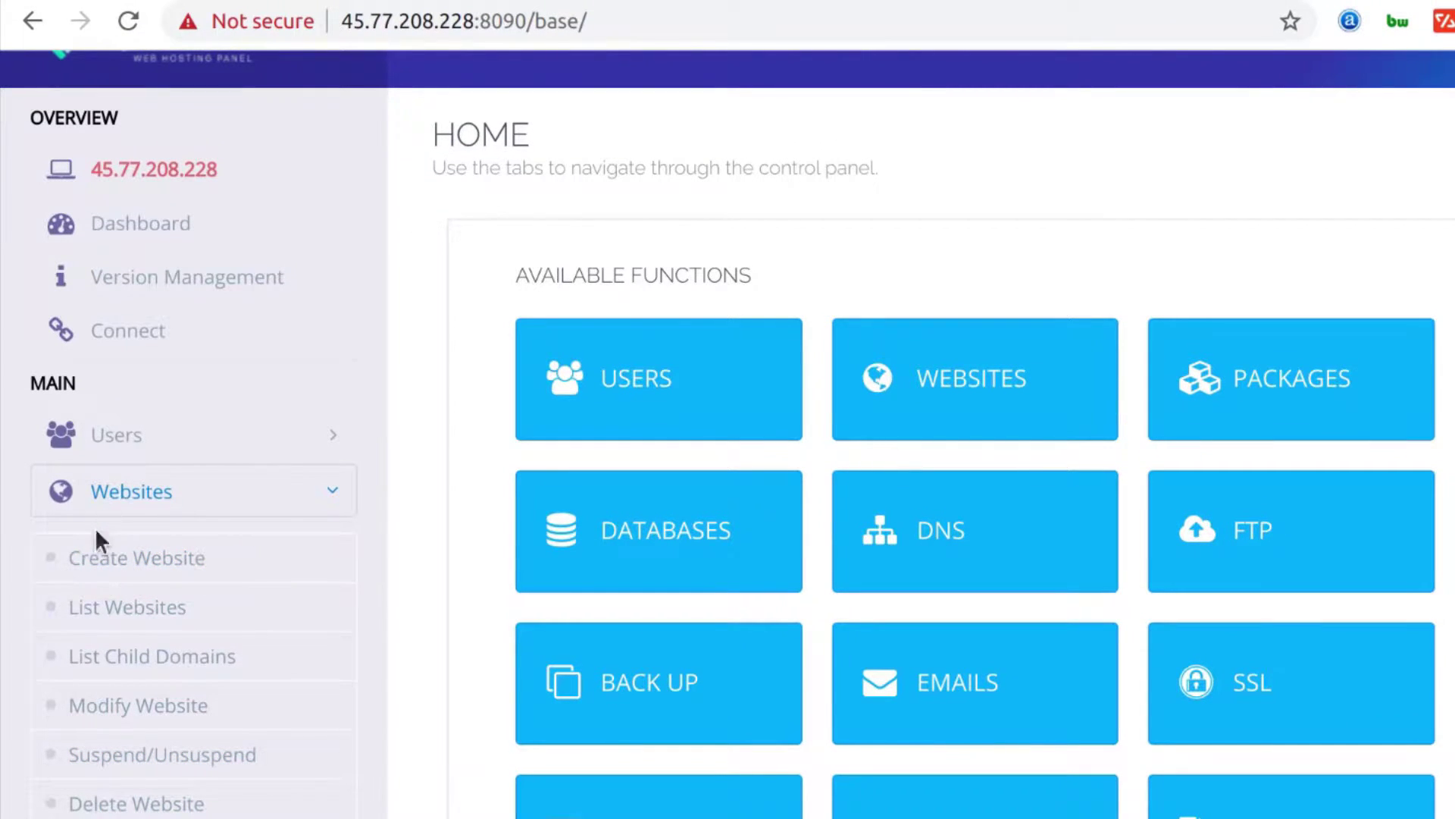
Open the Create Website form in a new tab
right_click(92, 561)
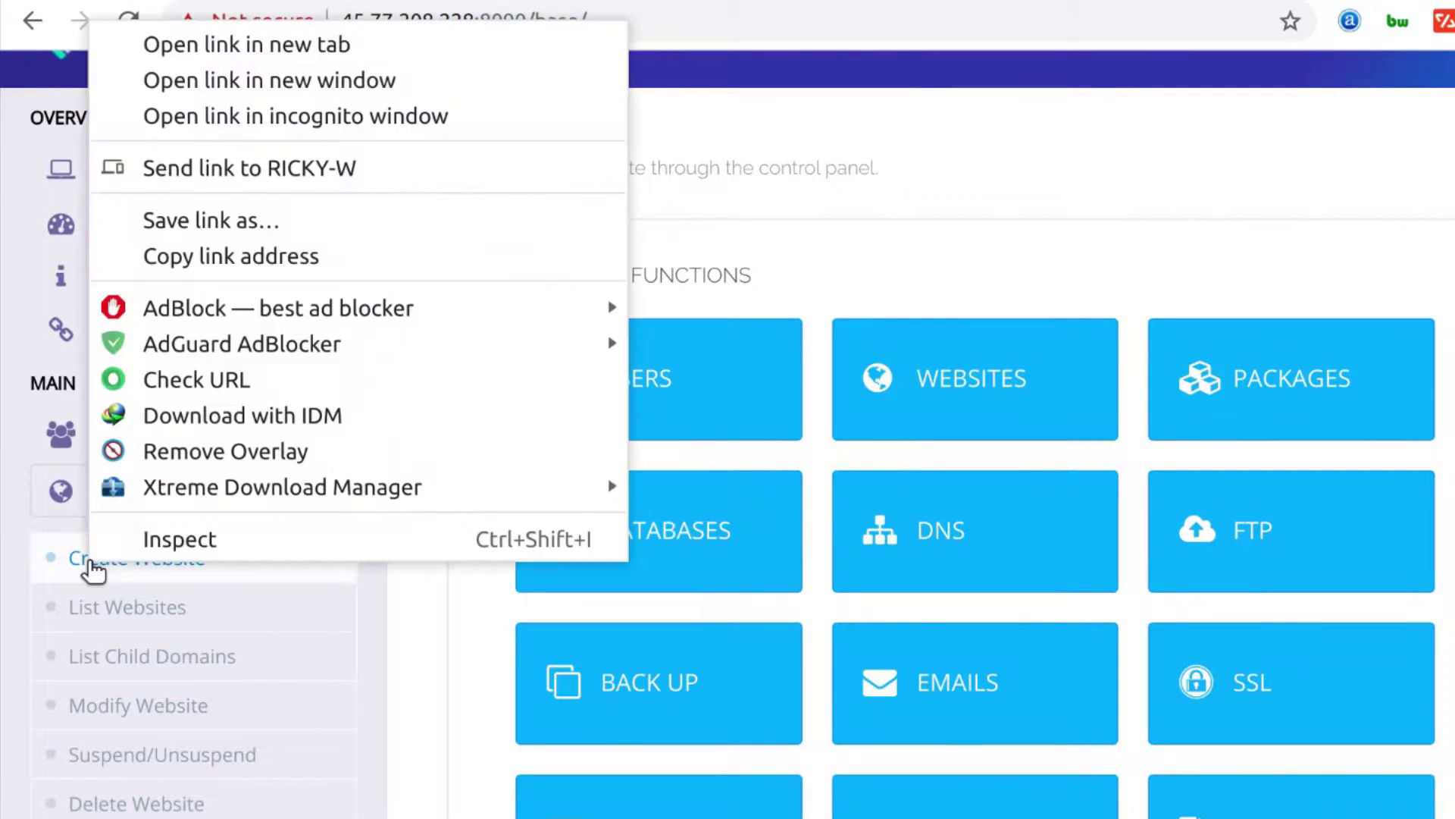
click(198, 42)
click(137, 557)
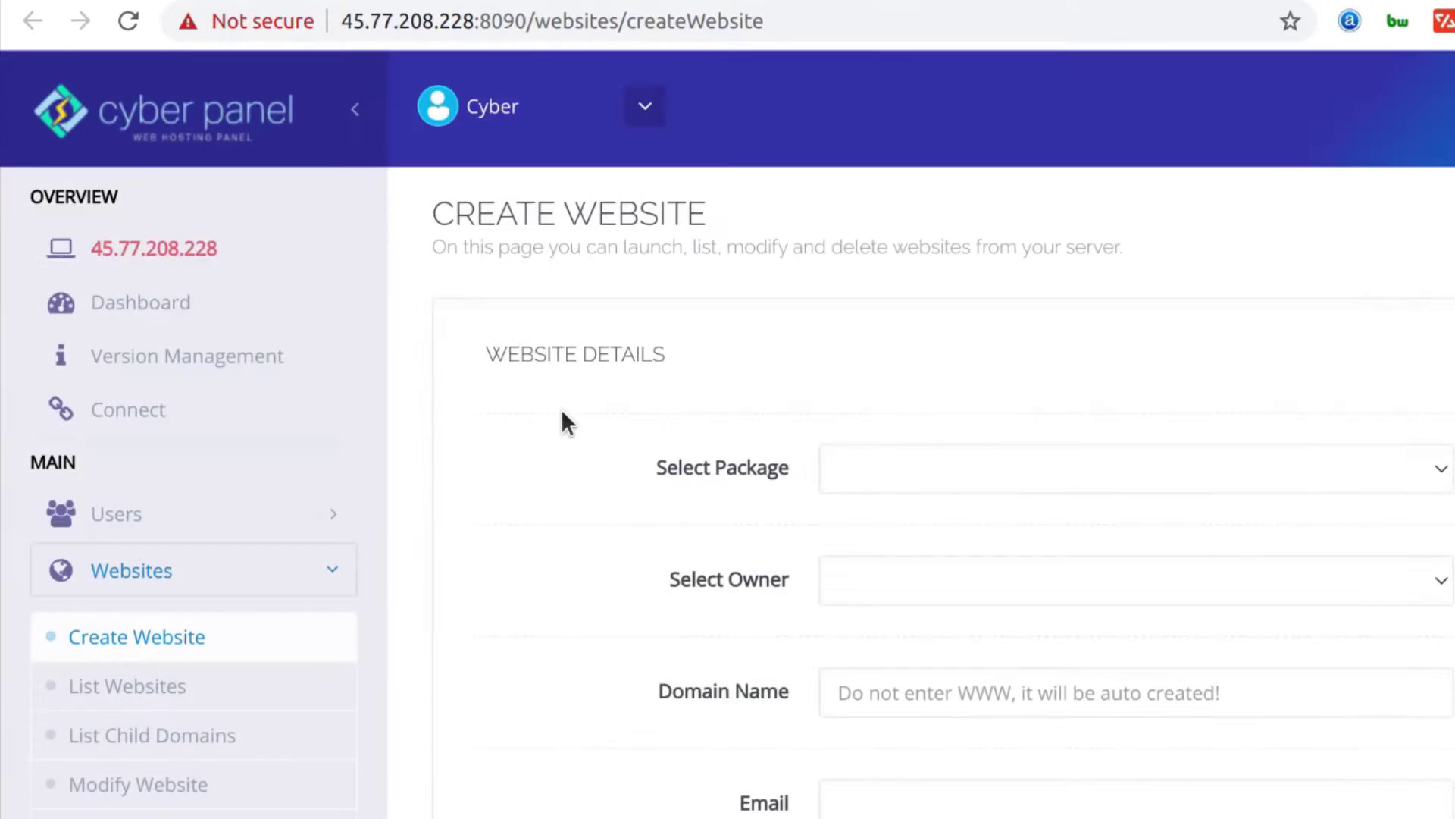
Review the package, owner and PHP version dropdowns without choosing, then view the feature checkboxes
click(925, 466)
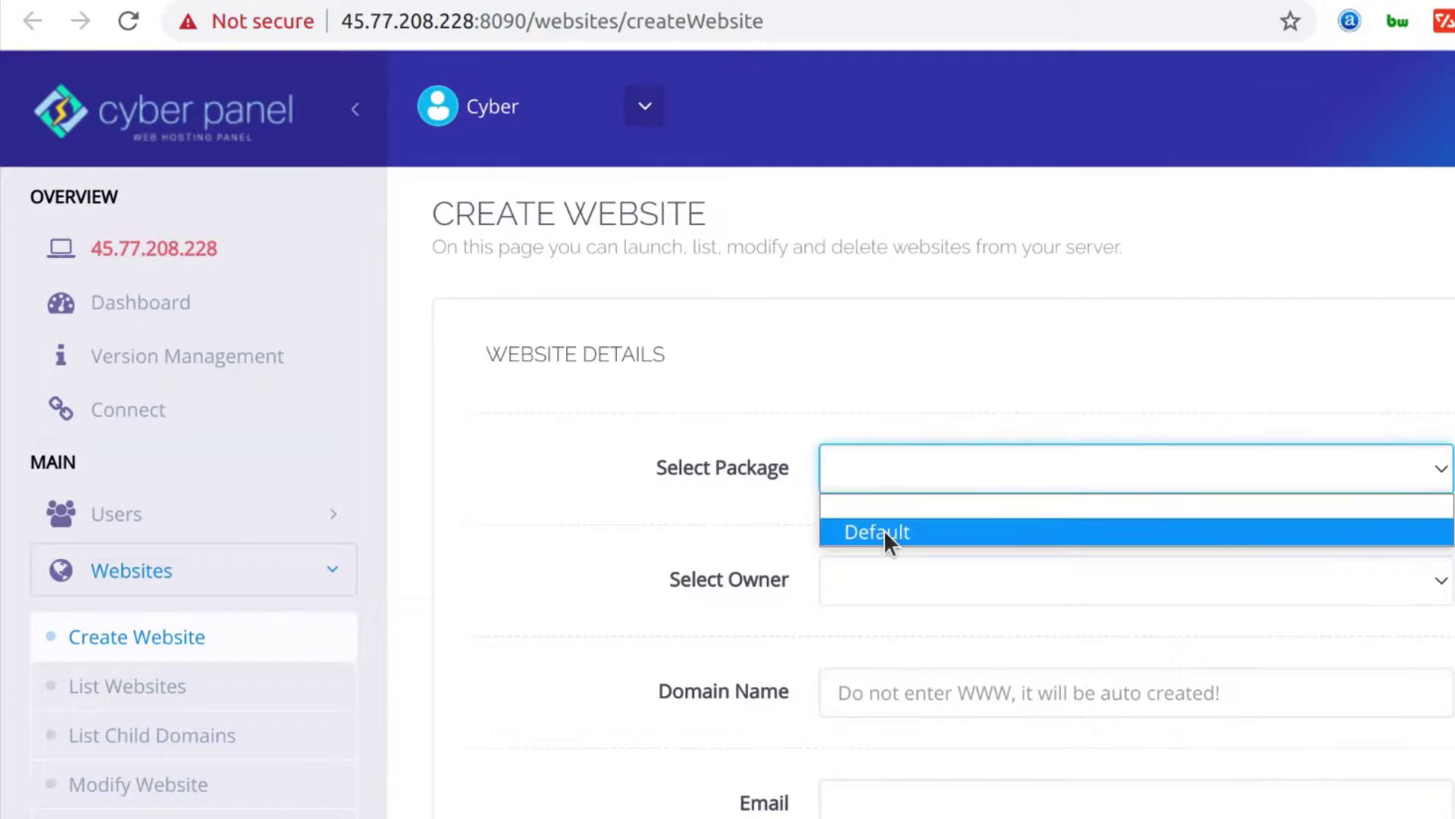
click(691, 541)
click(866, 580)
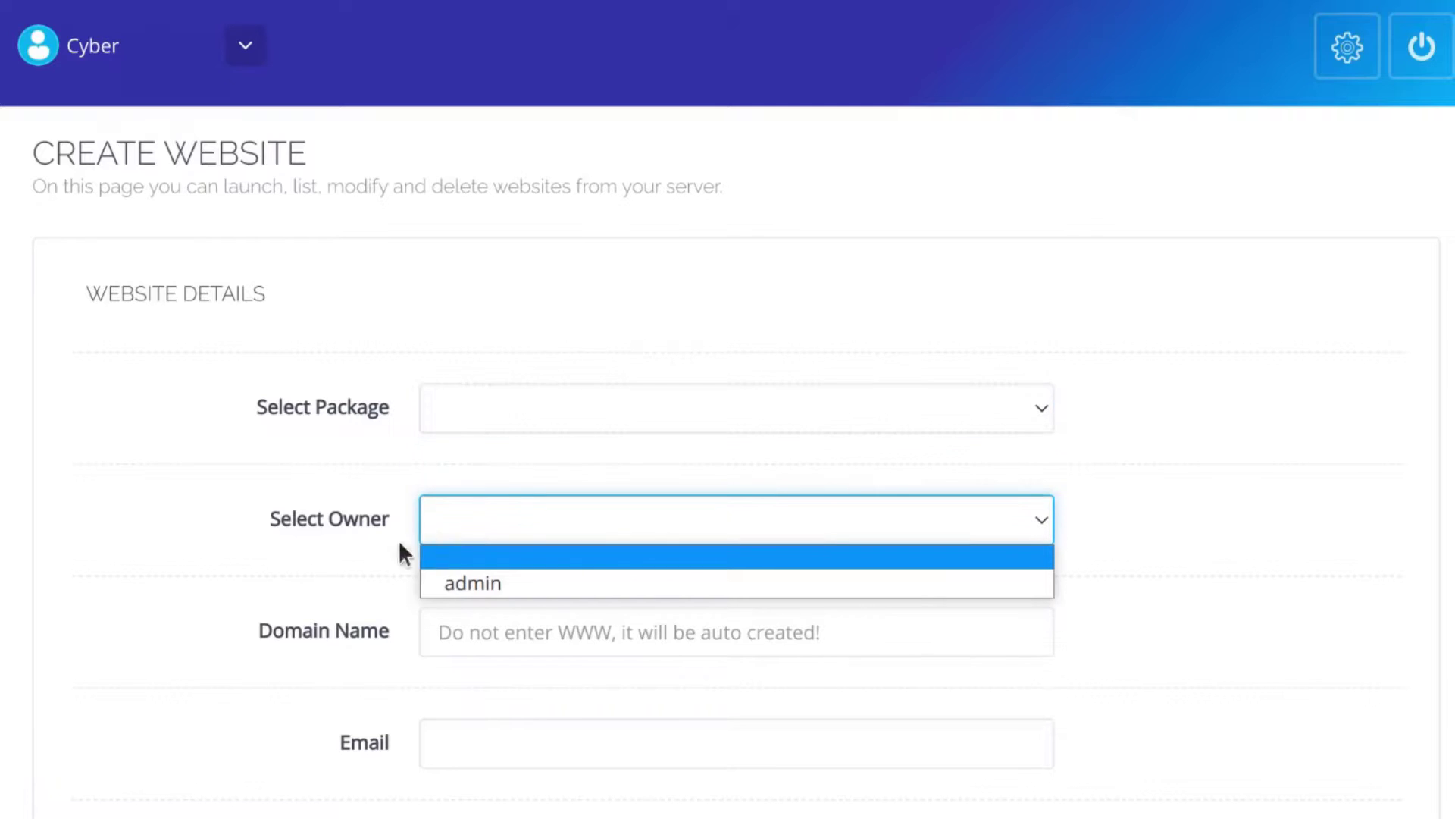
click(203, 610)
click(464, 635)
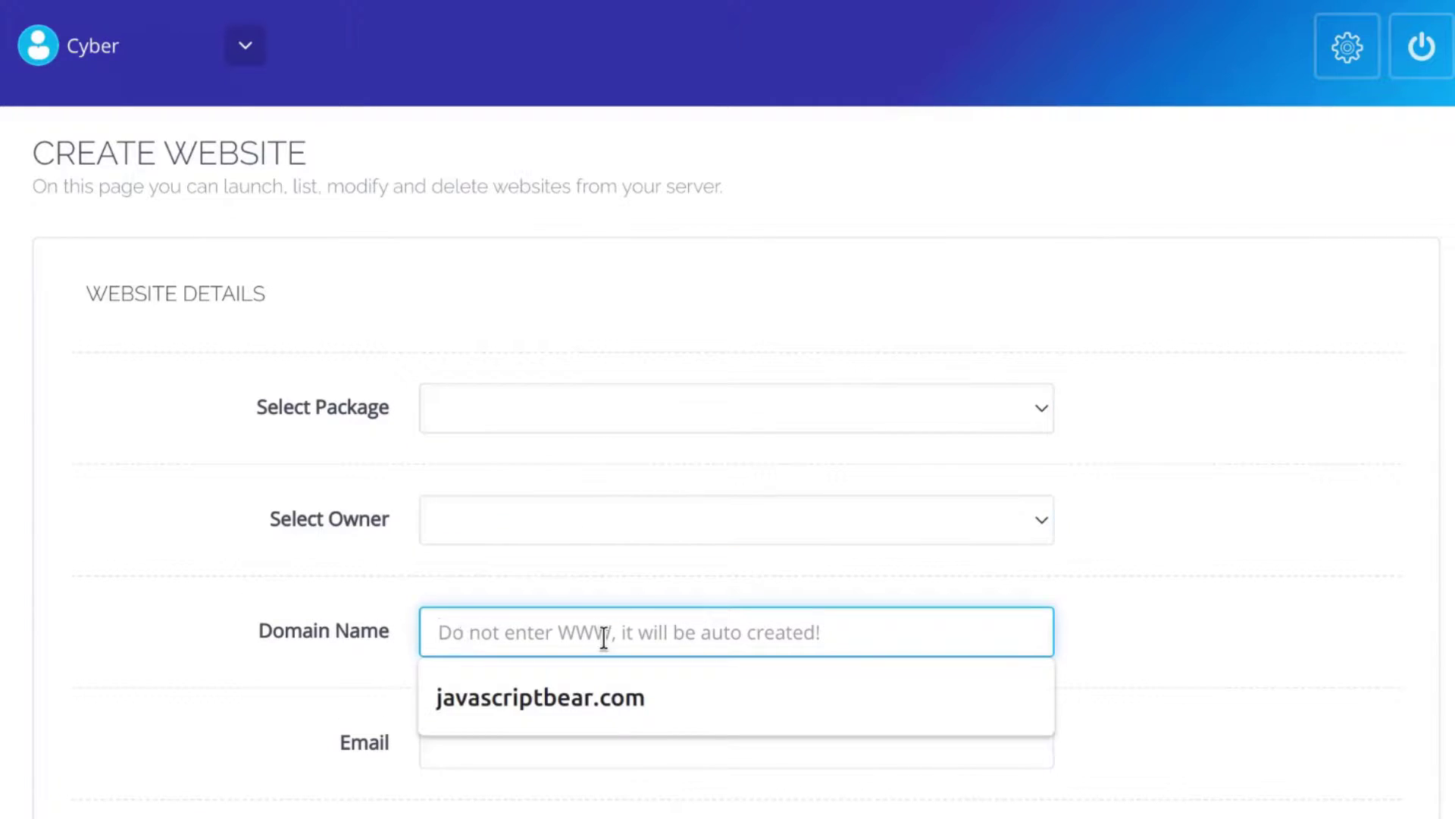
scroll(238, 659, down, 2)
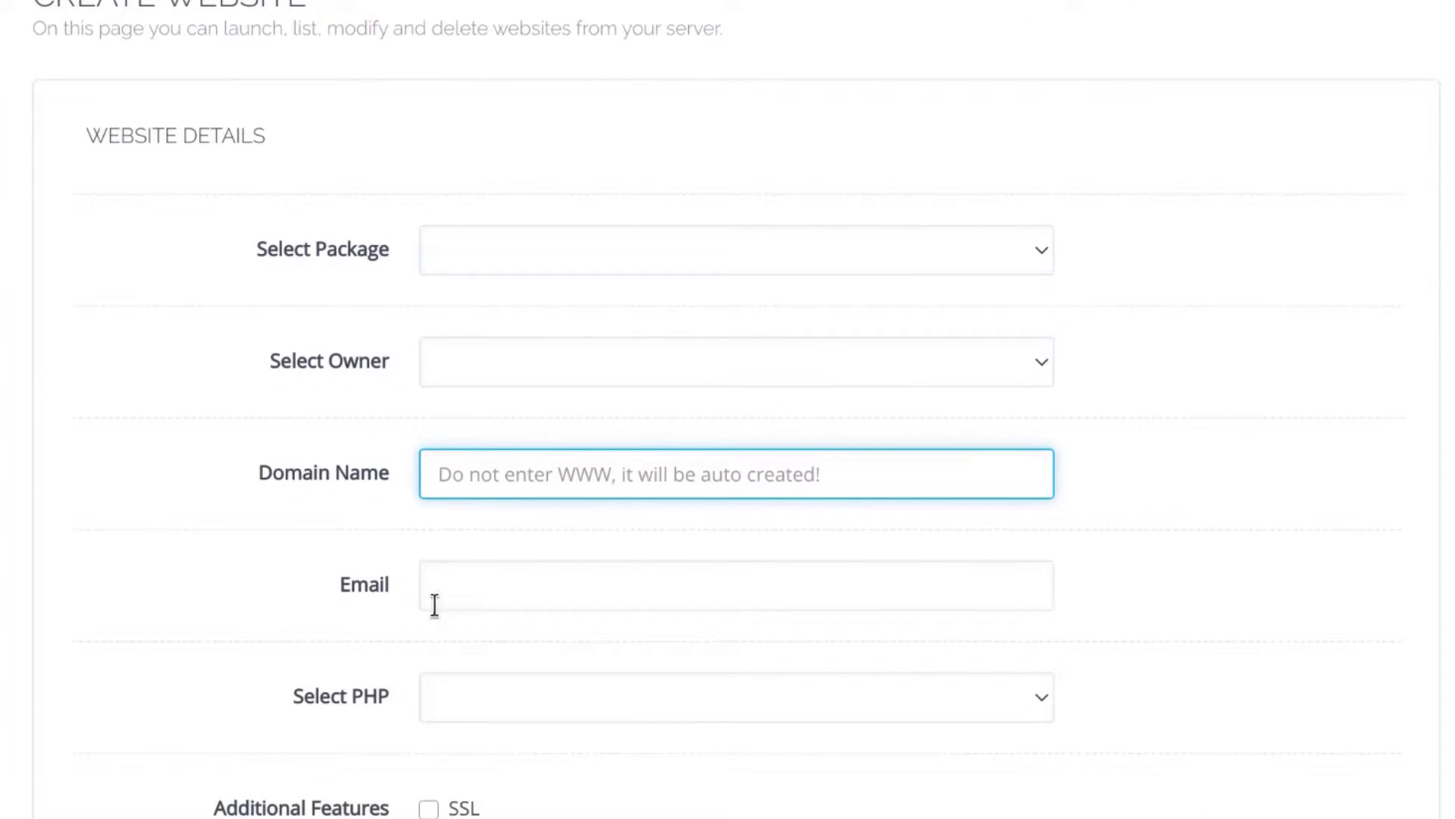
click(471, 701)
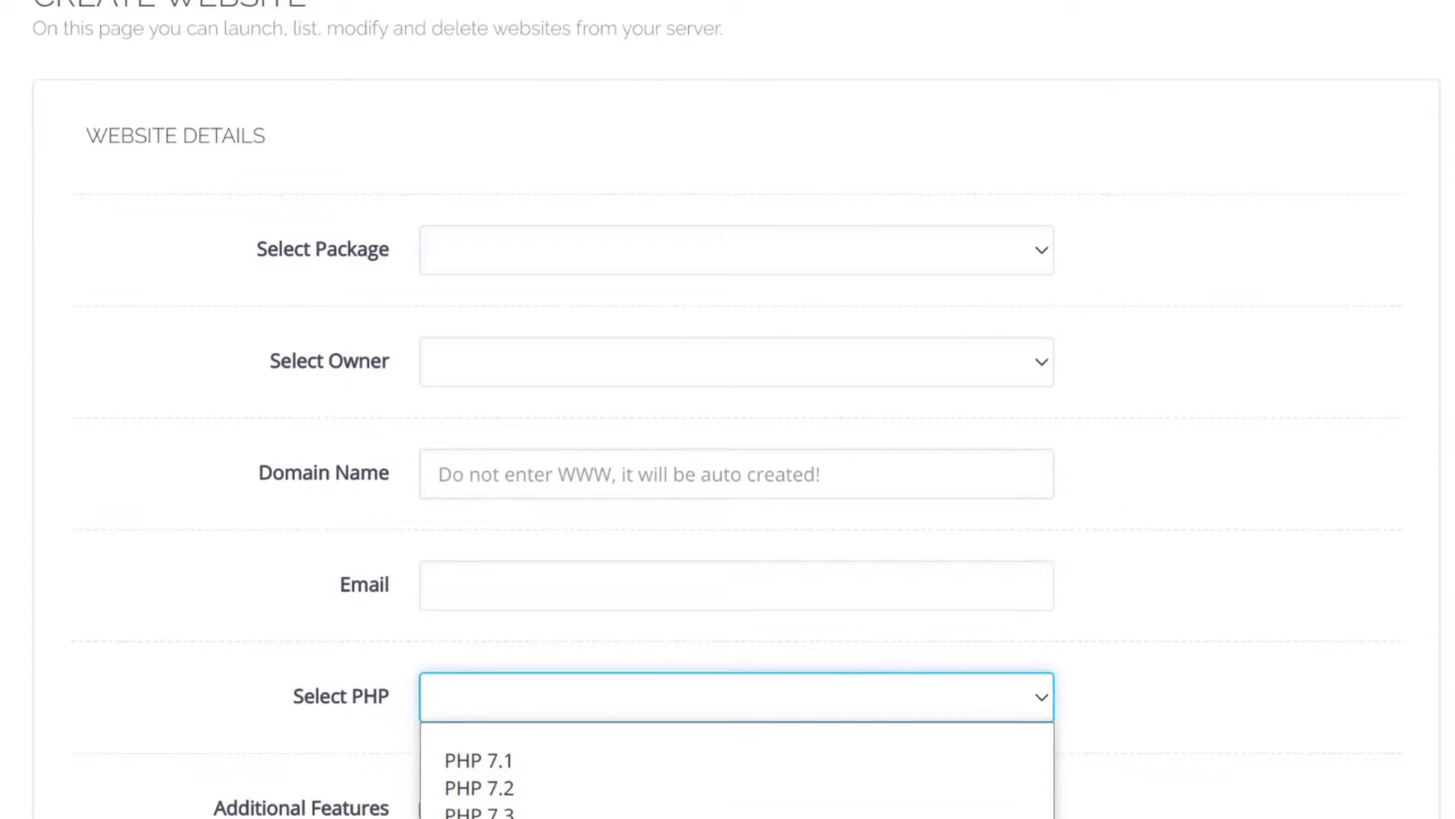
click(188, 714)
scroll(429, 775, down, 4)
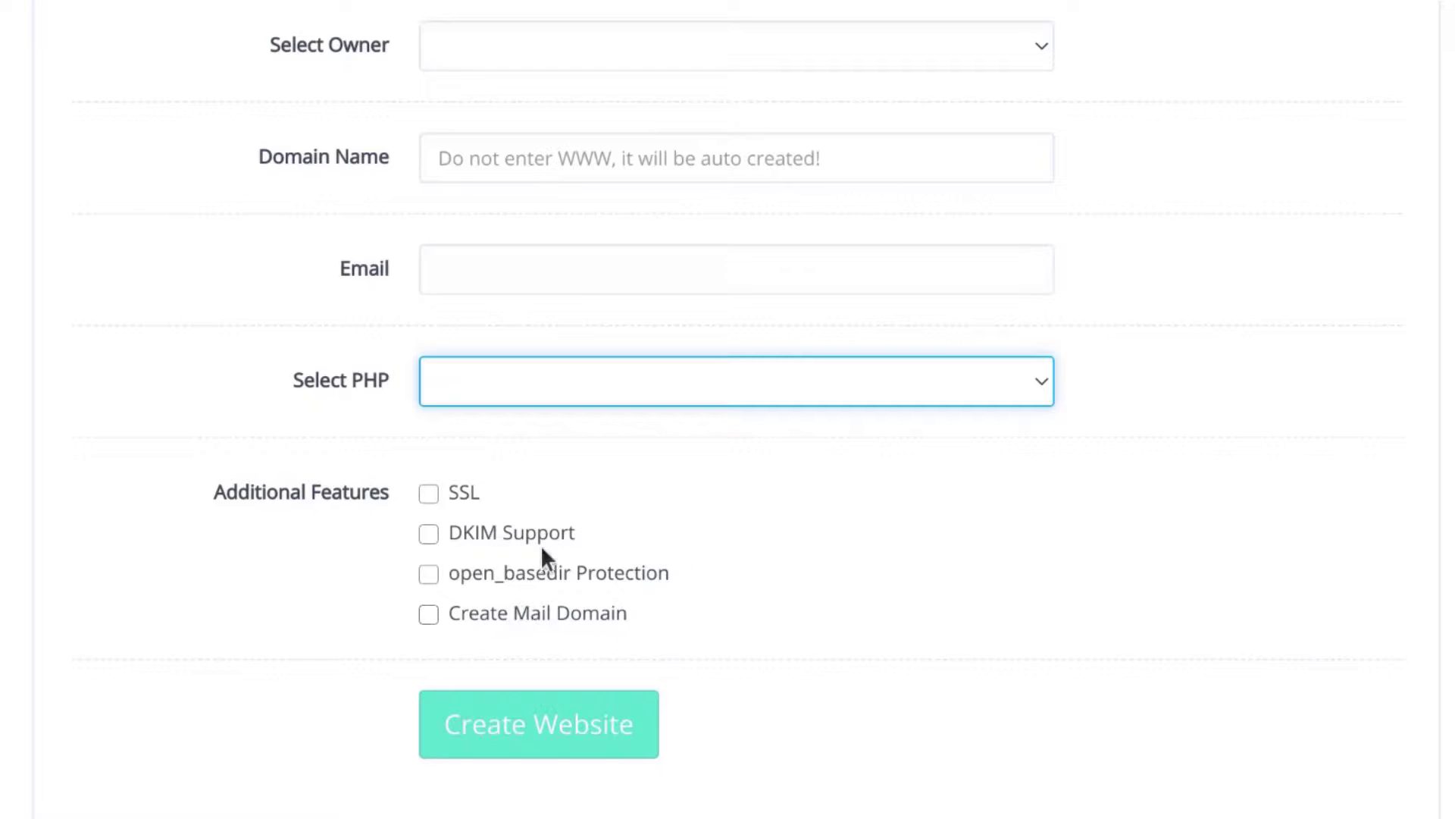
click(428, 494)
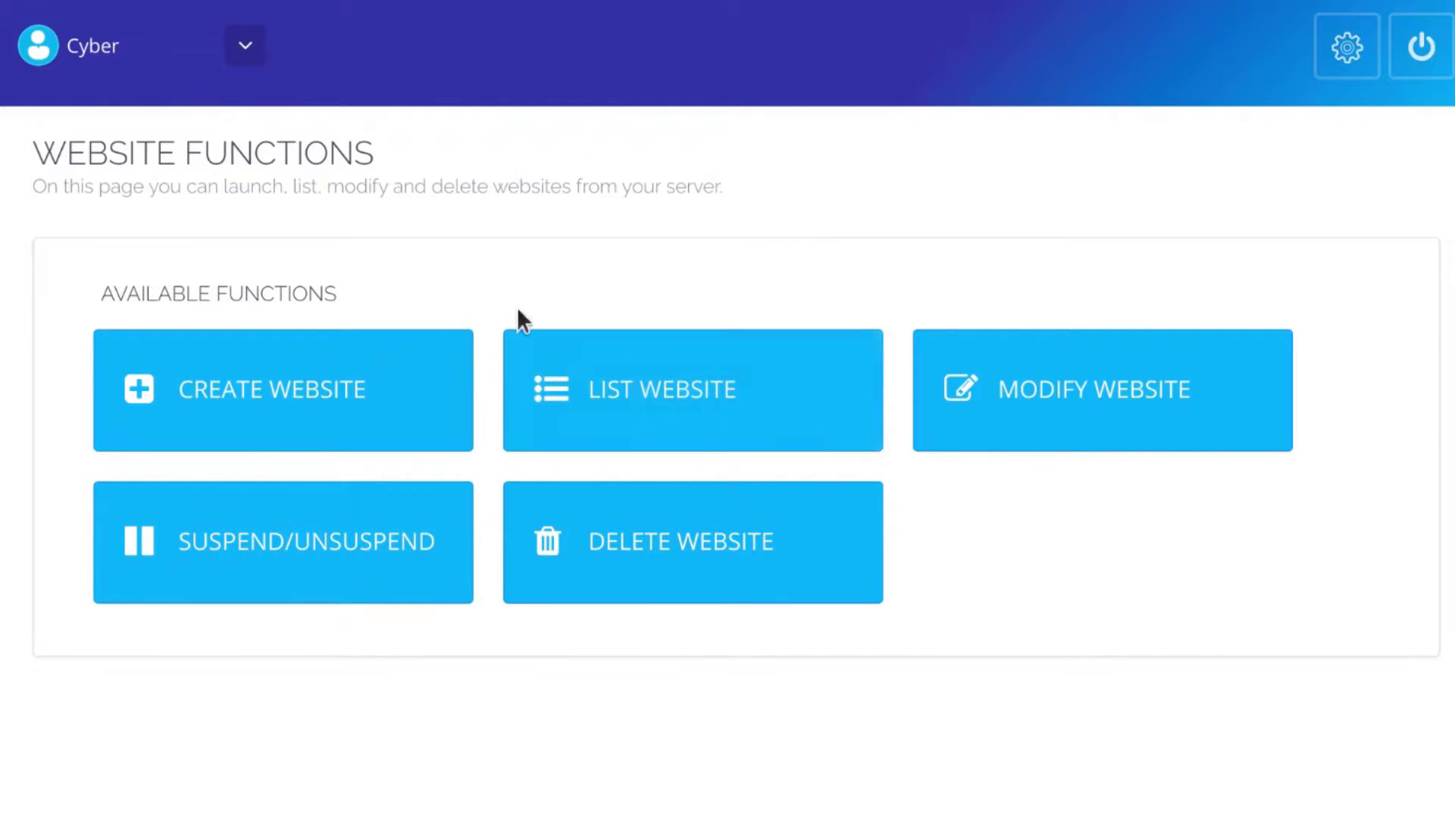
Go to List Website and open the javascriptbear.com site management page
click(634, 397)
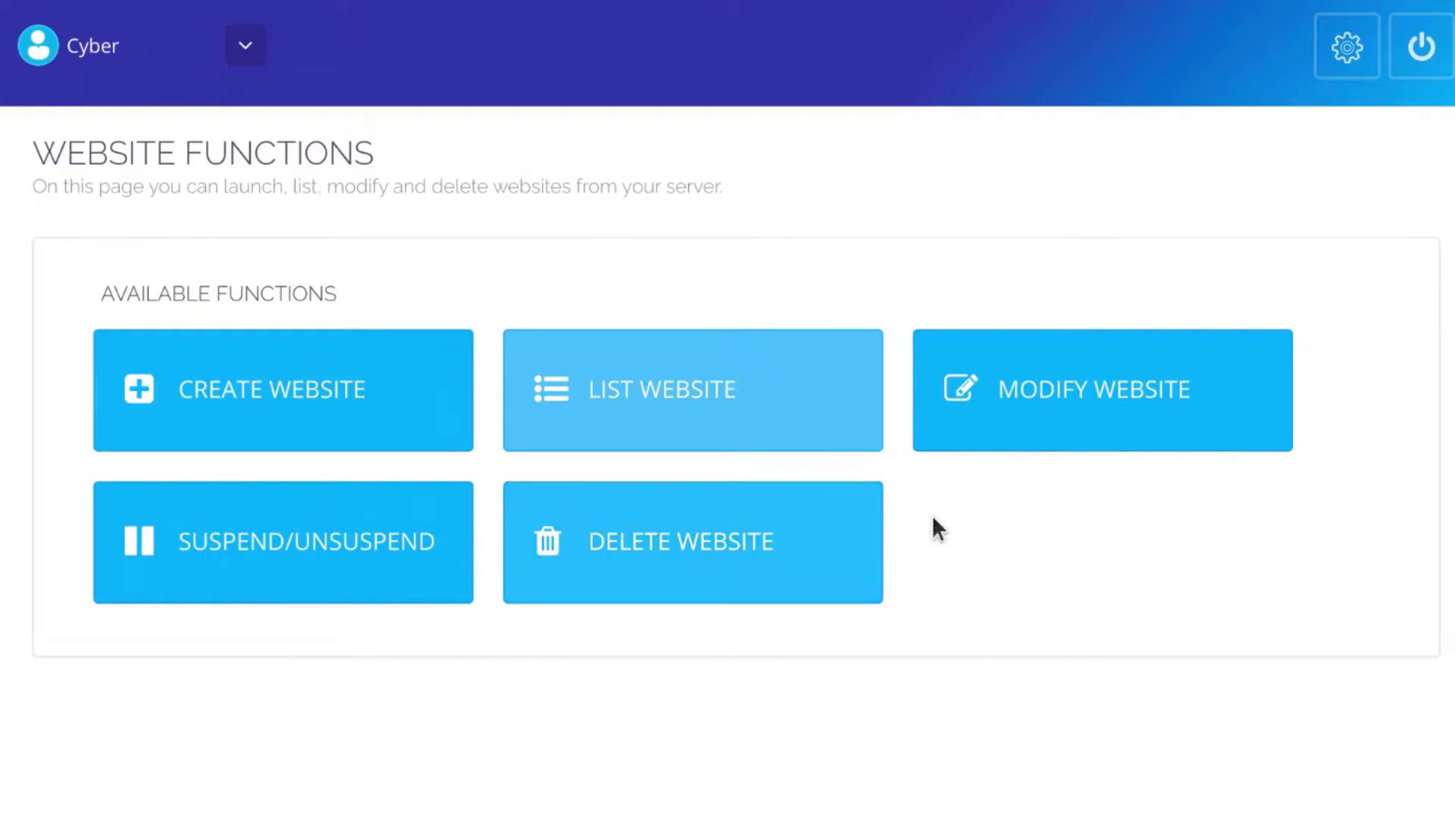
click(774, 447)
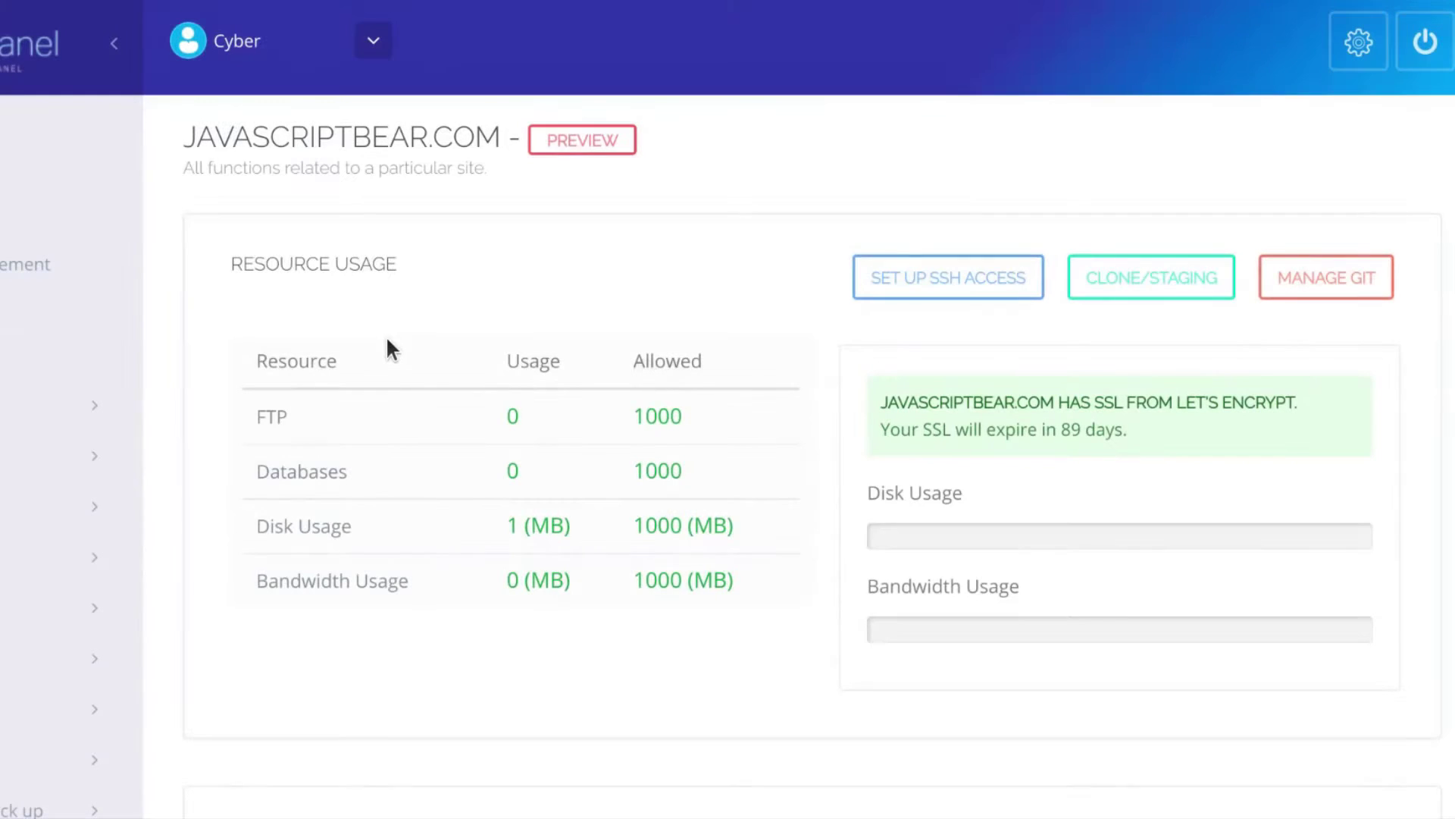
Scroll through the javascriptbear.com page sections to find the WP + LSCache installer
scroll(438, 462, down, 10)
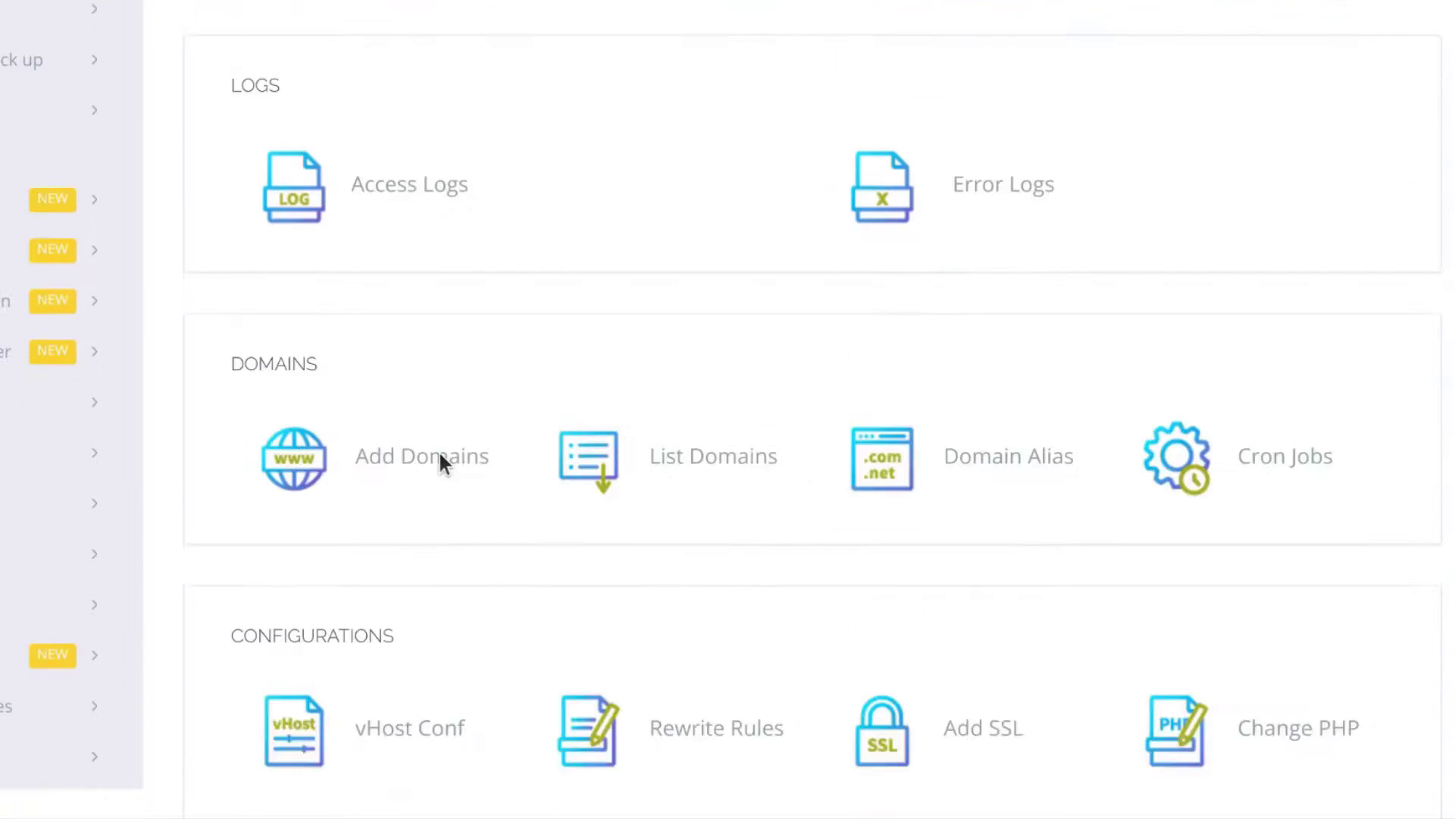
scroll(439, 461, up, 6)
scroll(438, 448, up, 3)
scroll(235, 364, down, 8)
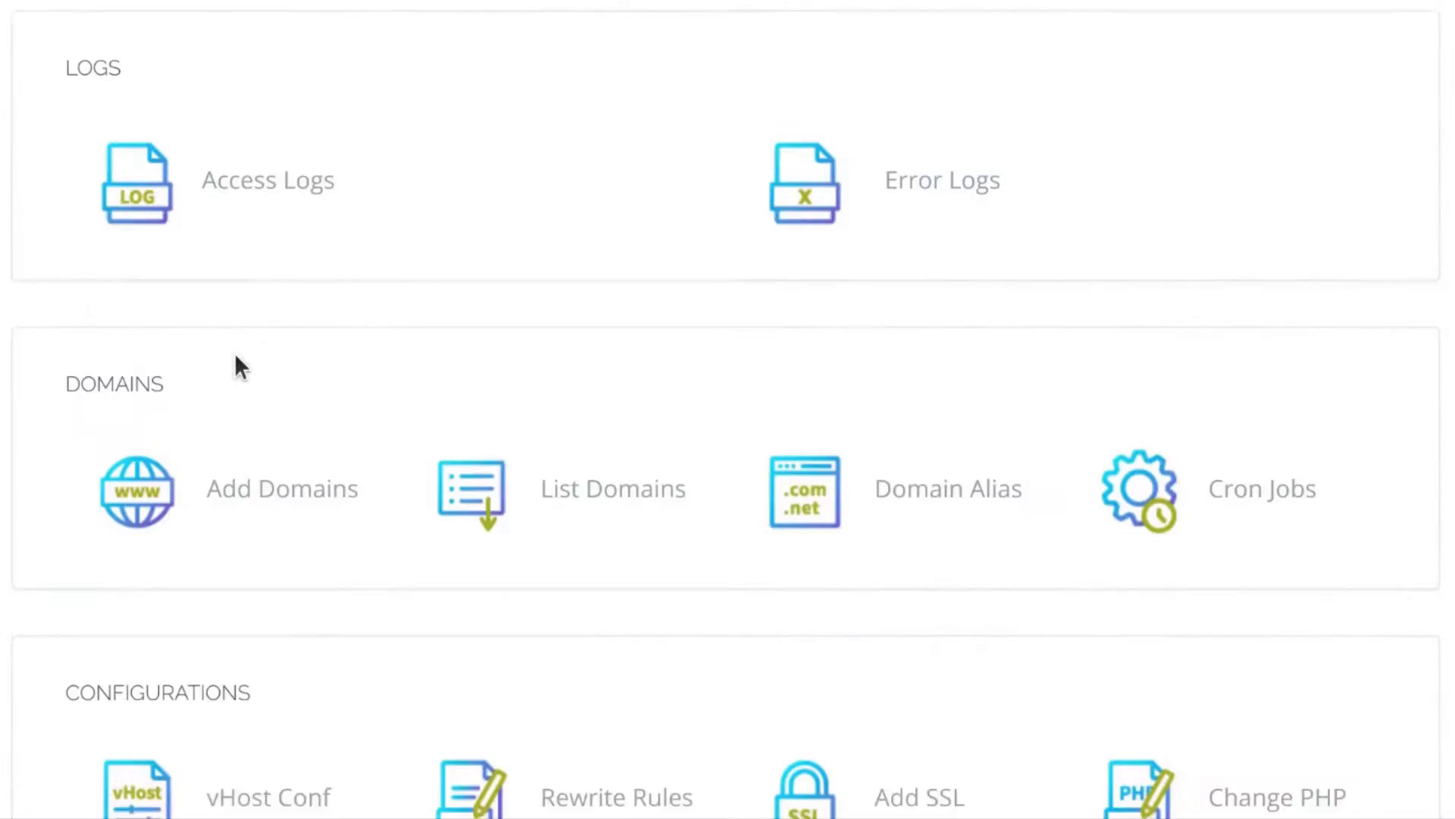
scroll(209, 230, down, 5)
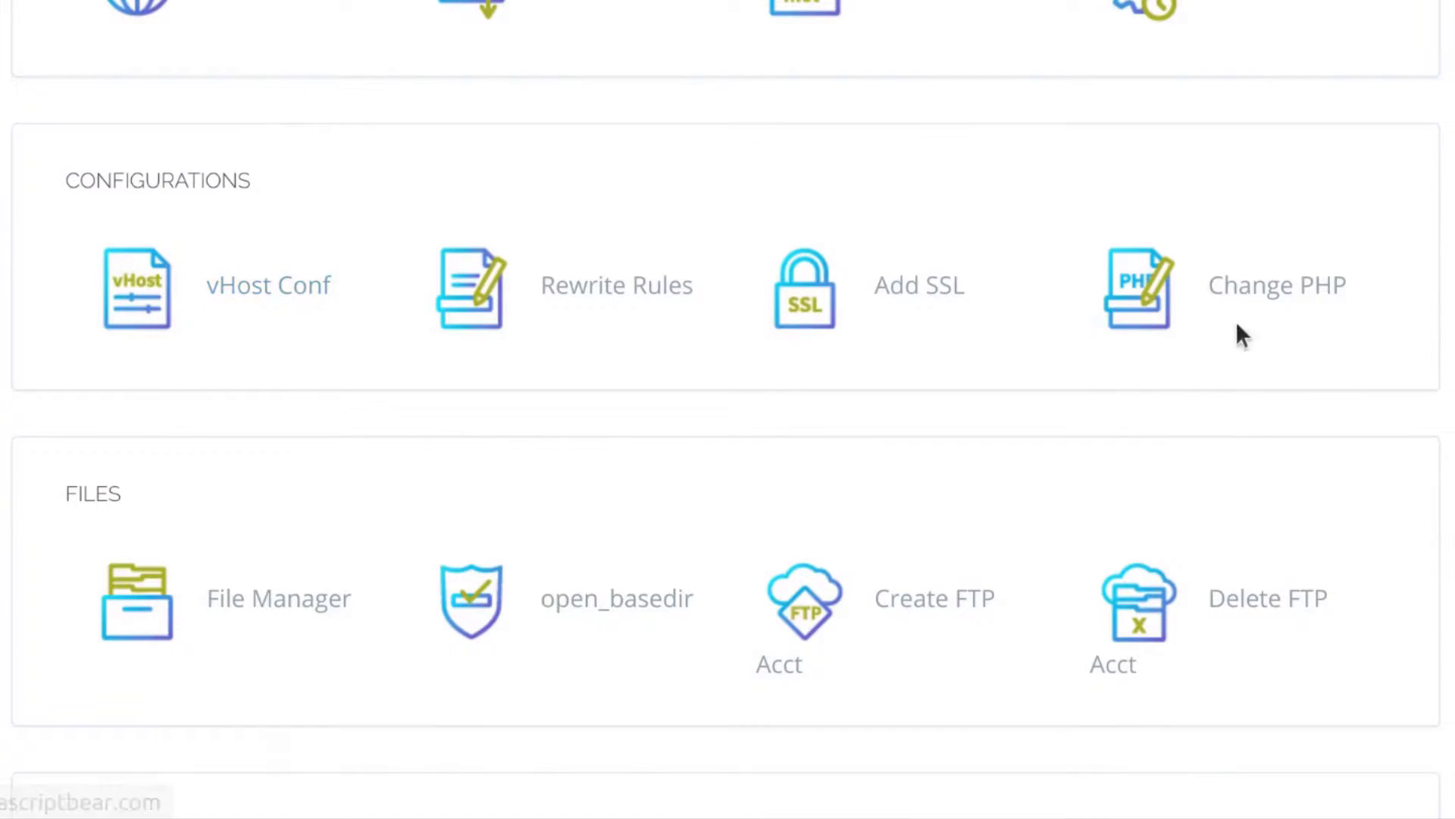
scroll(361, 529, down, 7)
scroll(178, 535, down, 4)
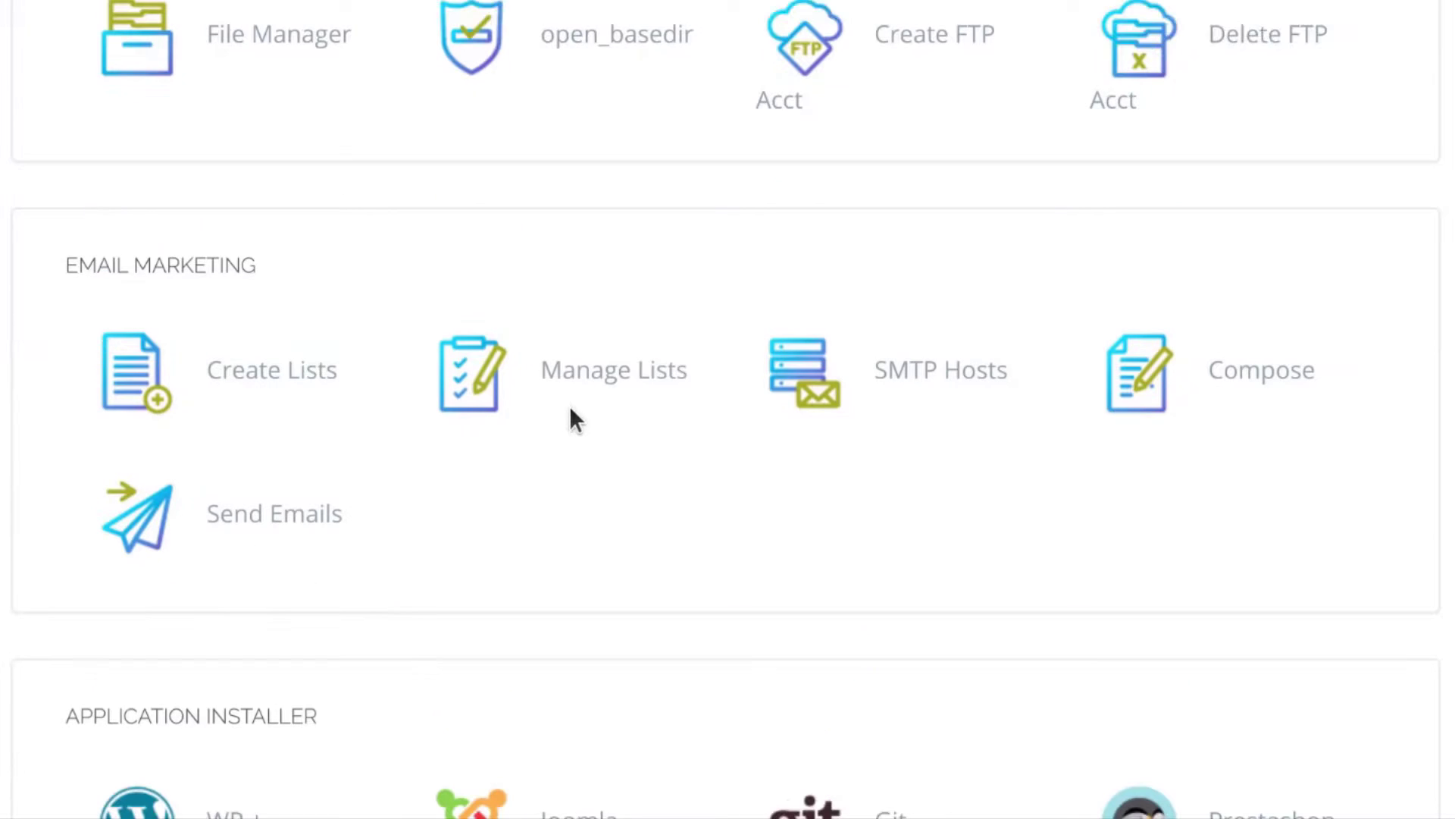
scroll(317, 440, up, 4)
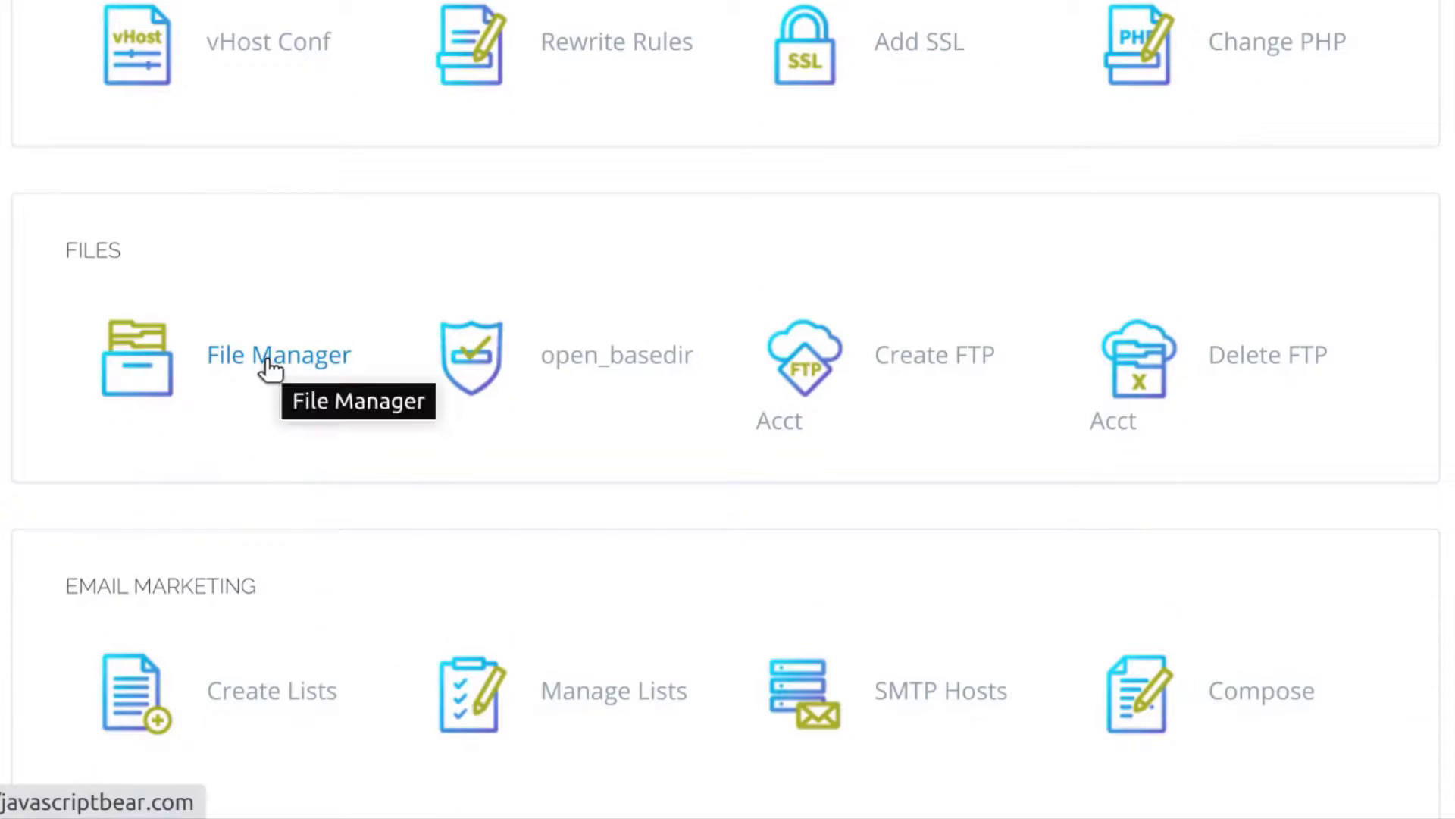
scroll(488, 531, up, 5)
scroll(438, 319, up, 5)
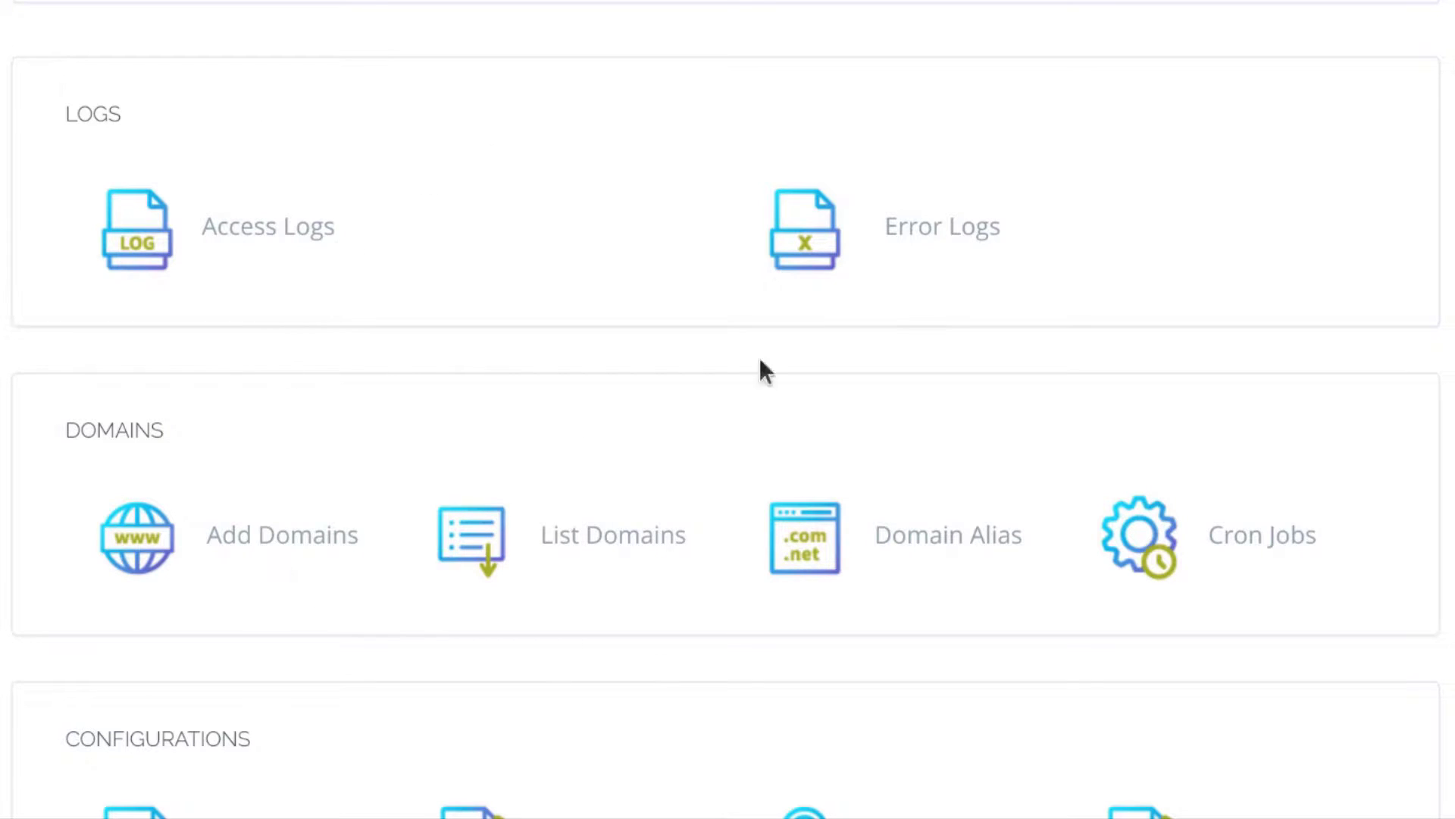
scroll(407, 388, up, 9)
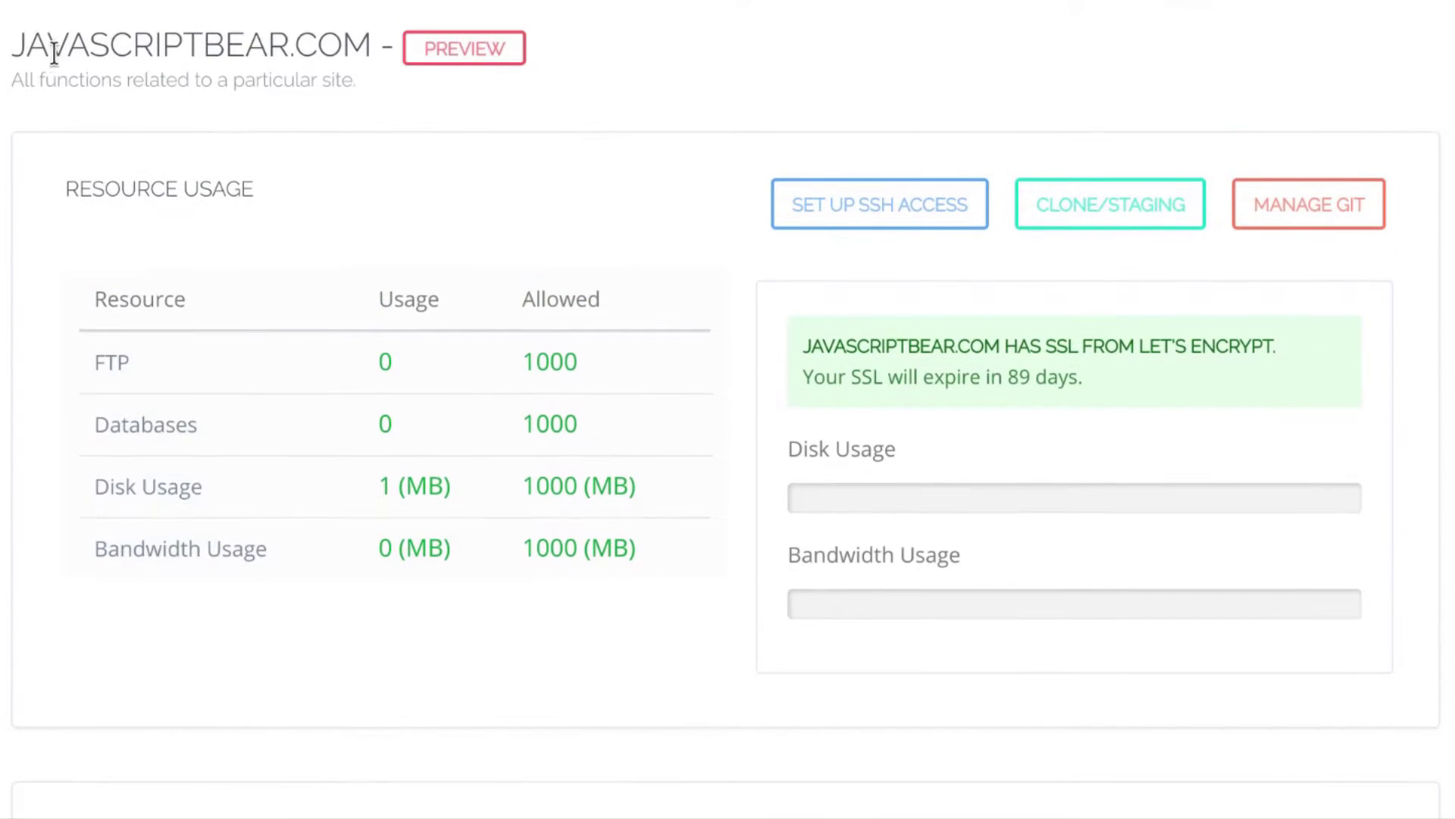
scroll(346, 274, down, 9)
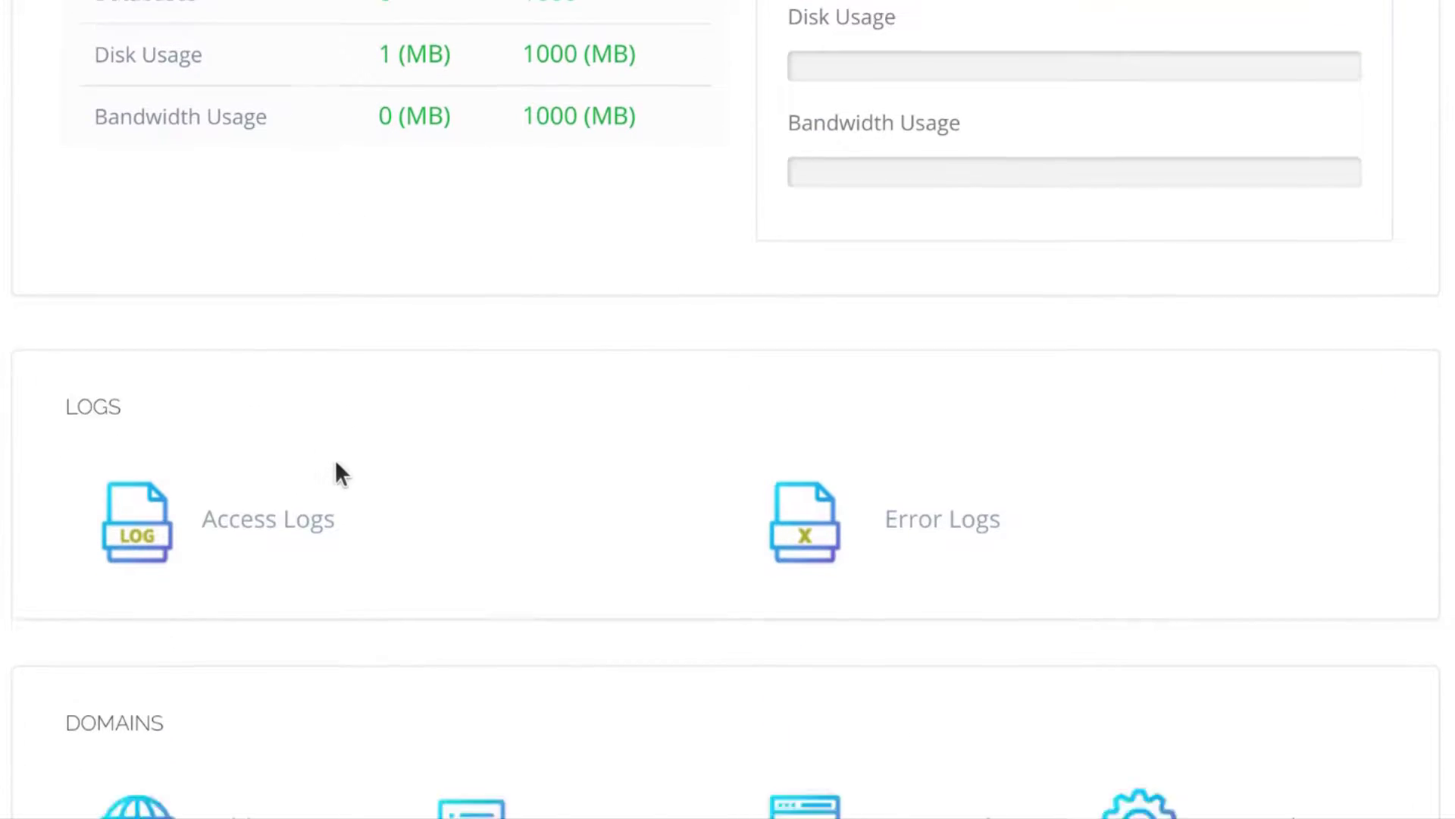
scroll(502, 547, up, 6)
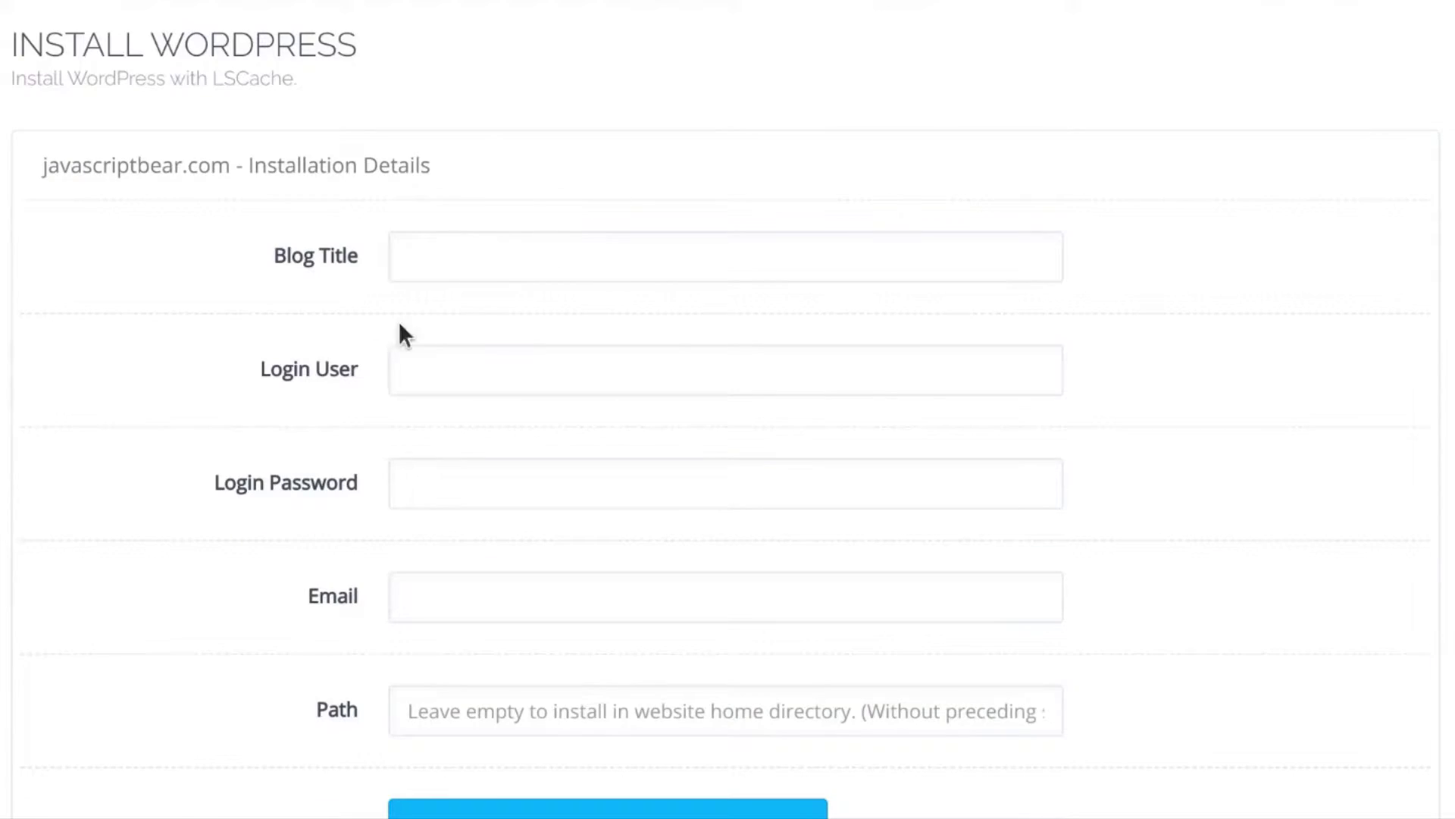
Enter blog title 'Sample', an admin username, password and e-mail, leaving Path empty
scroll(221, 424, down, 3)
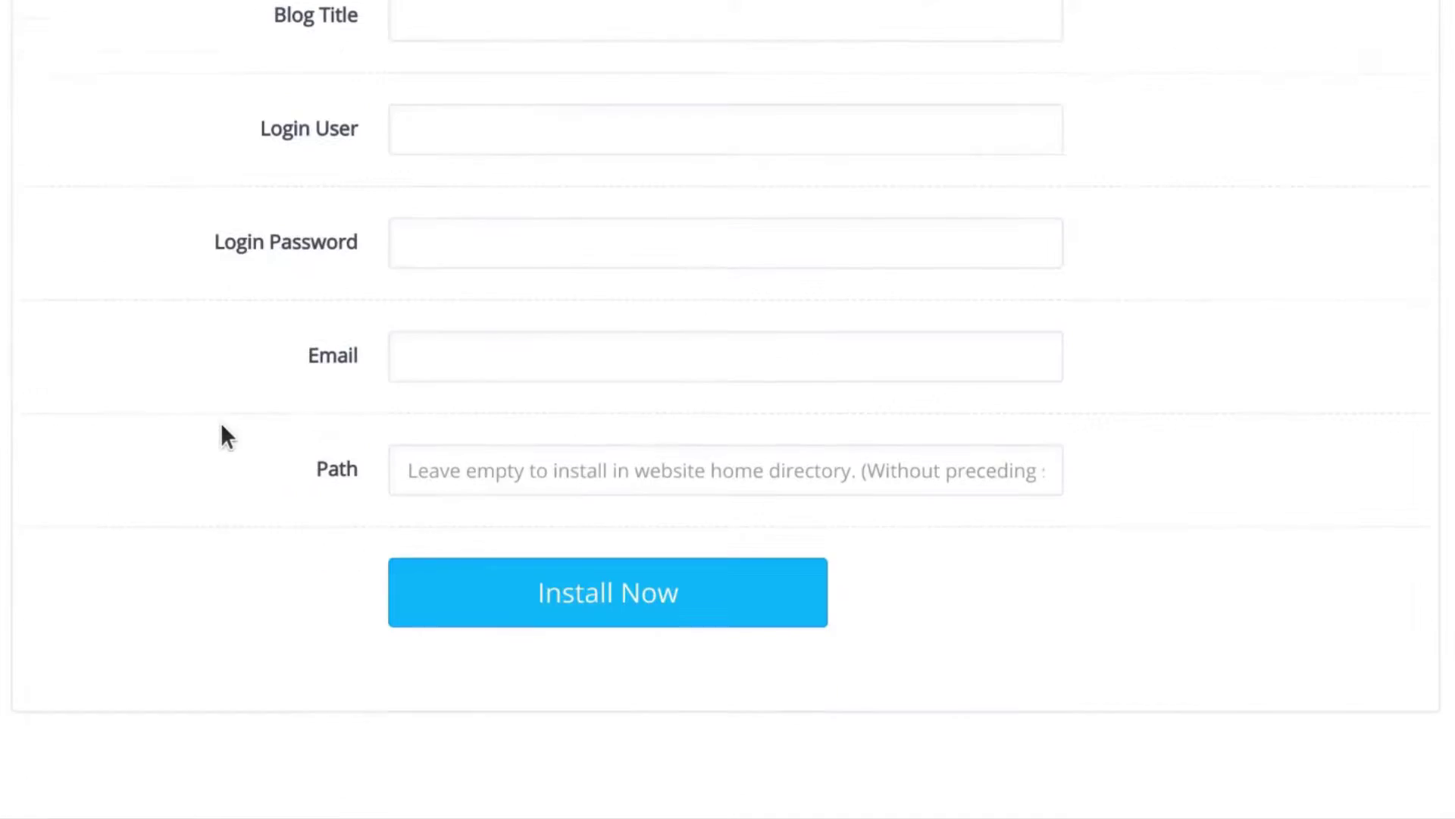
click(438, 13)
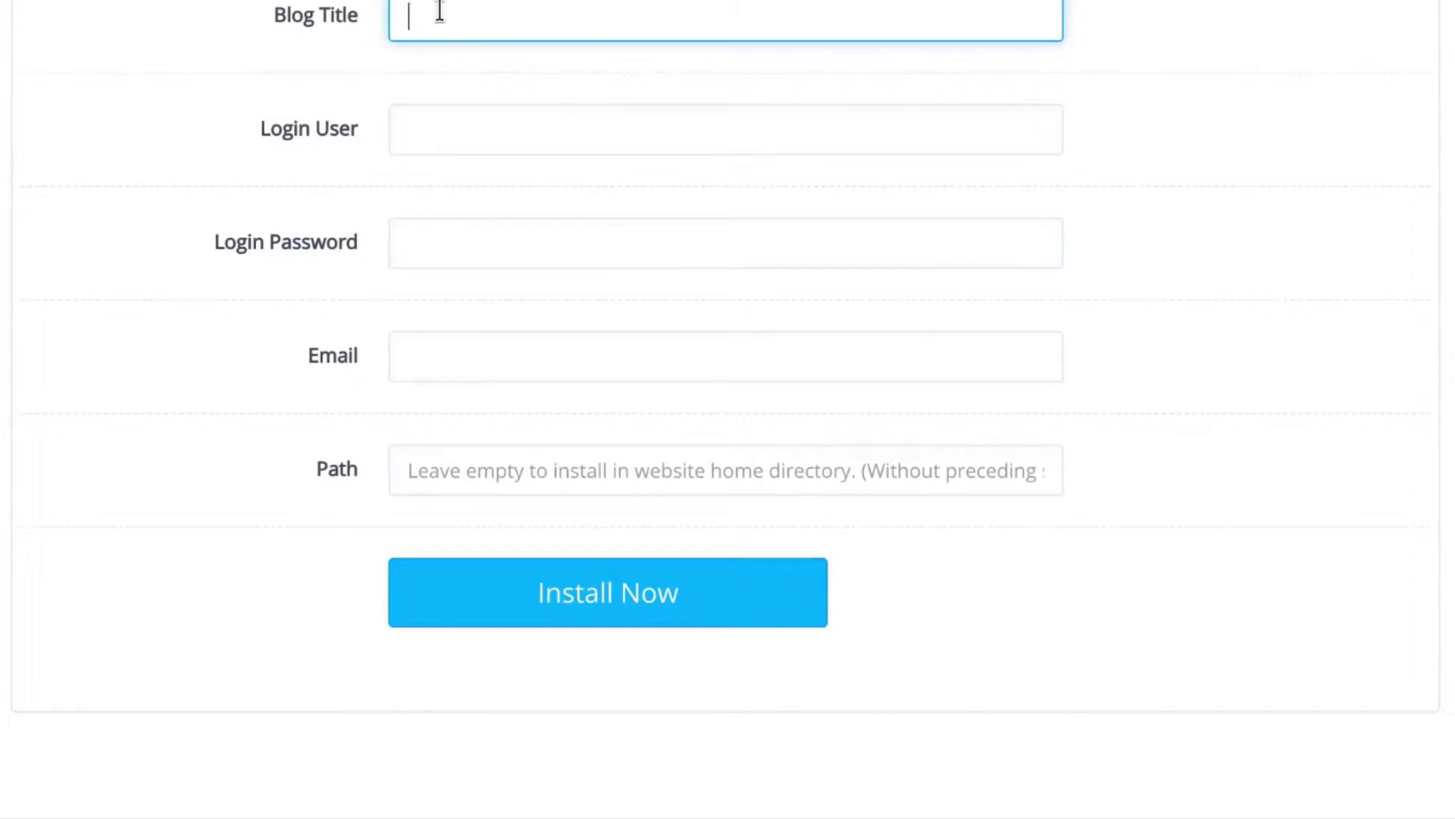
text(Sample)
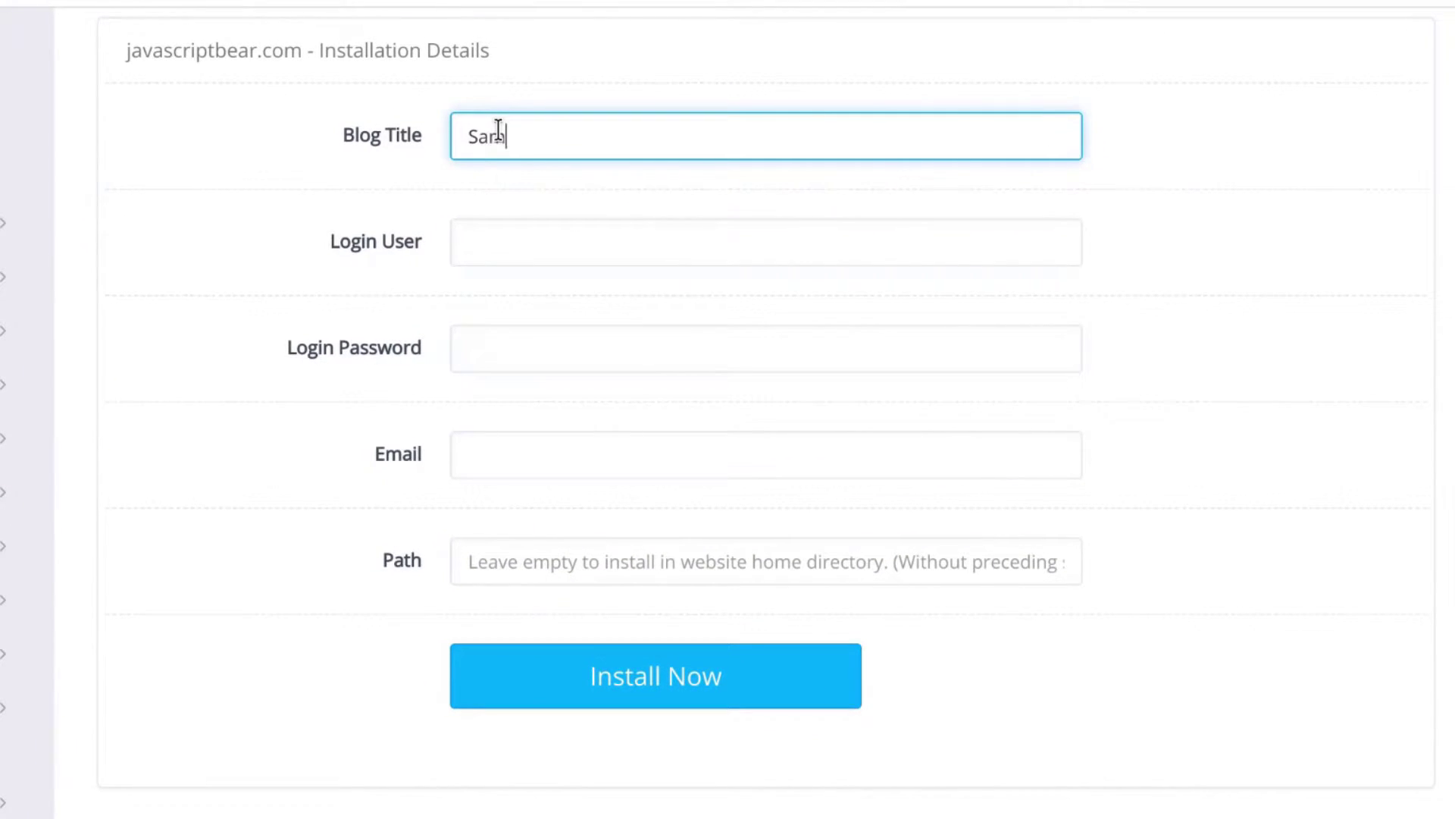
click(512, 241)
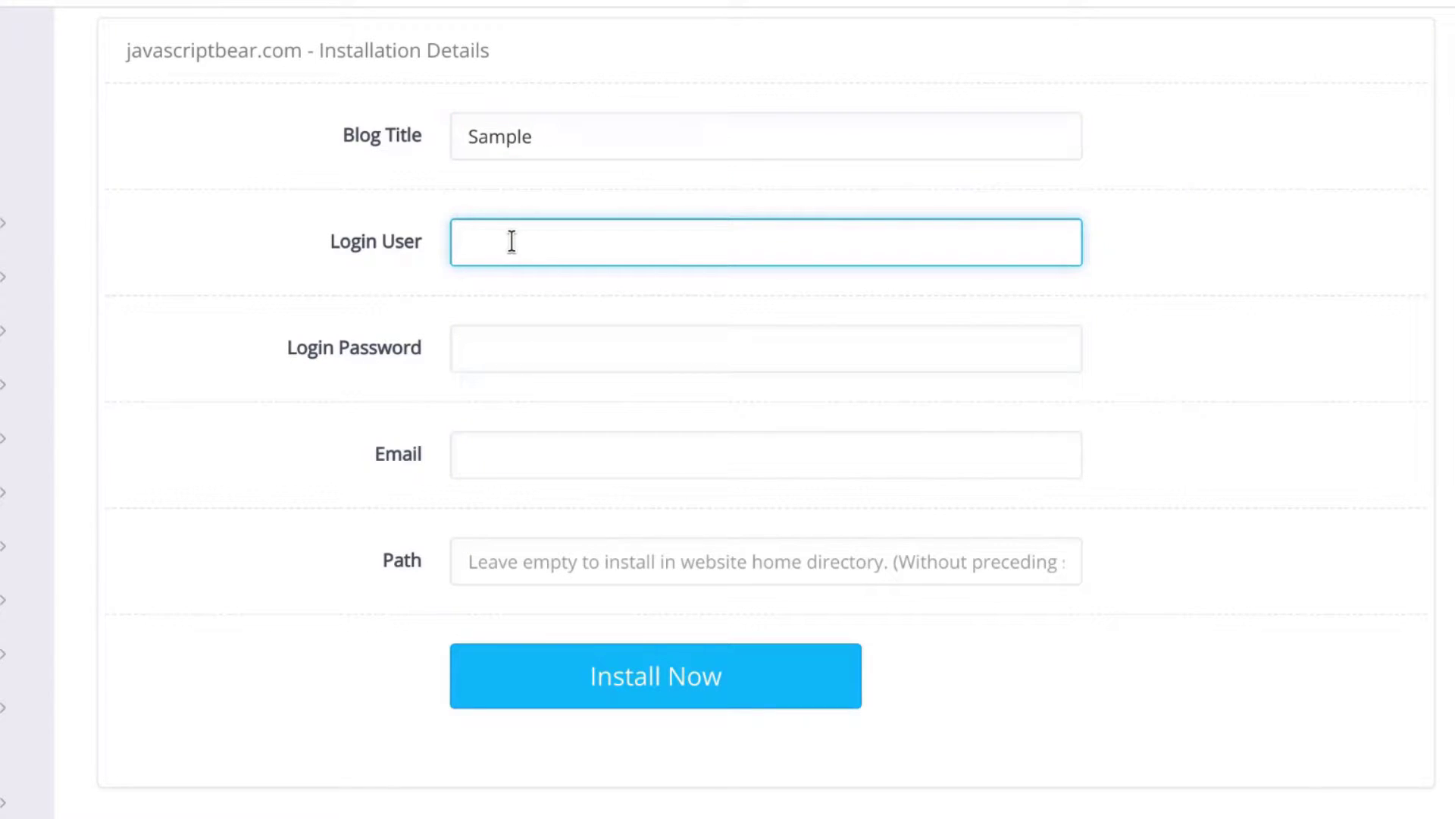
text(adm1n)
click(470, 354)
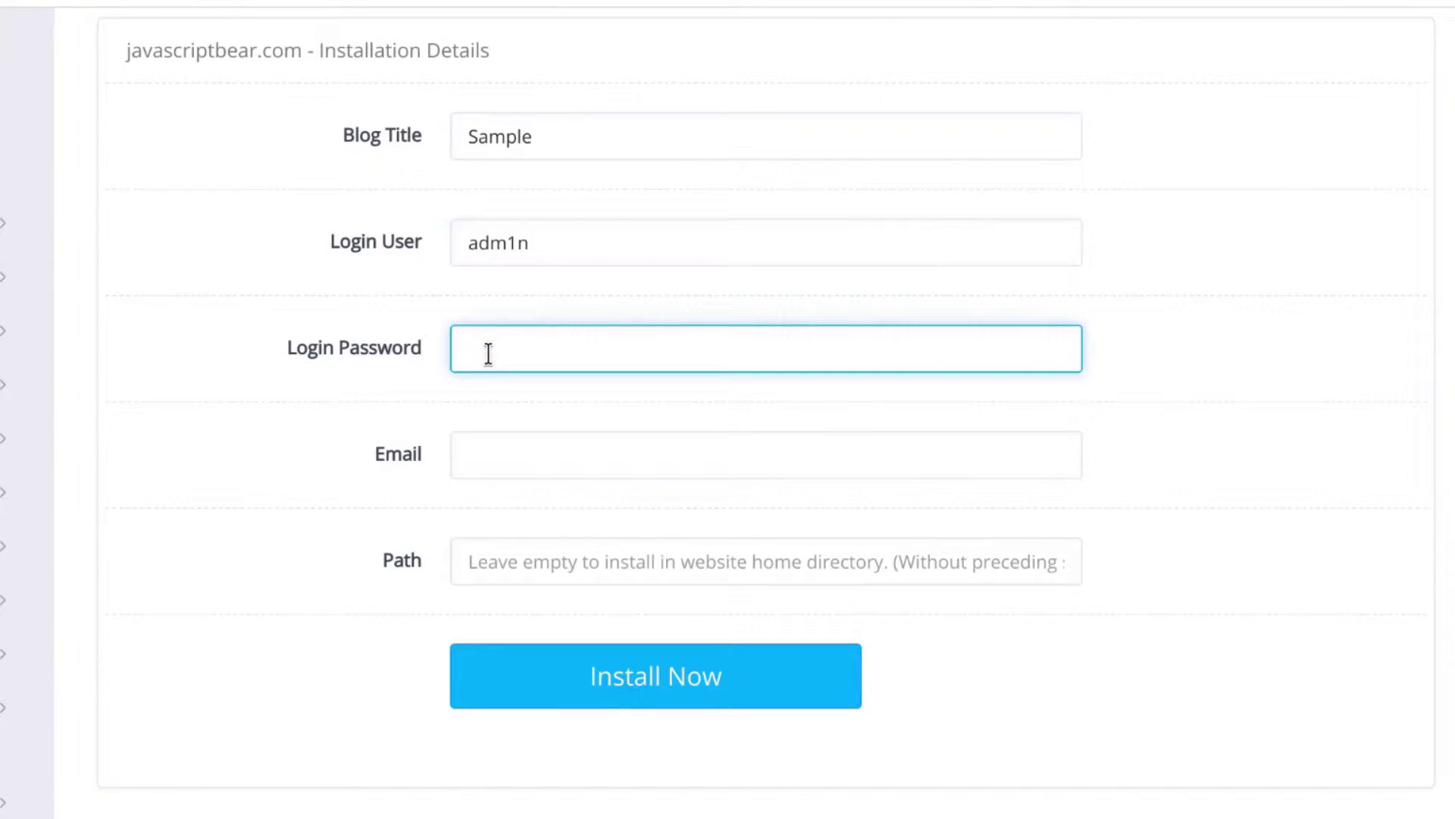
text(password)
click(499, 450)
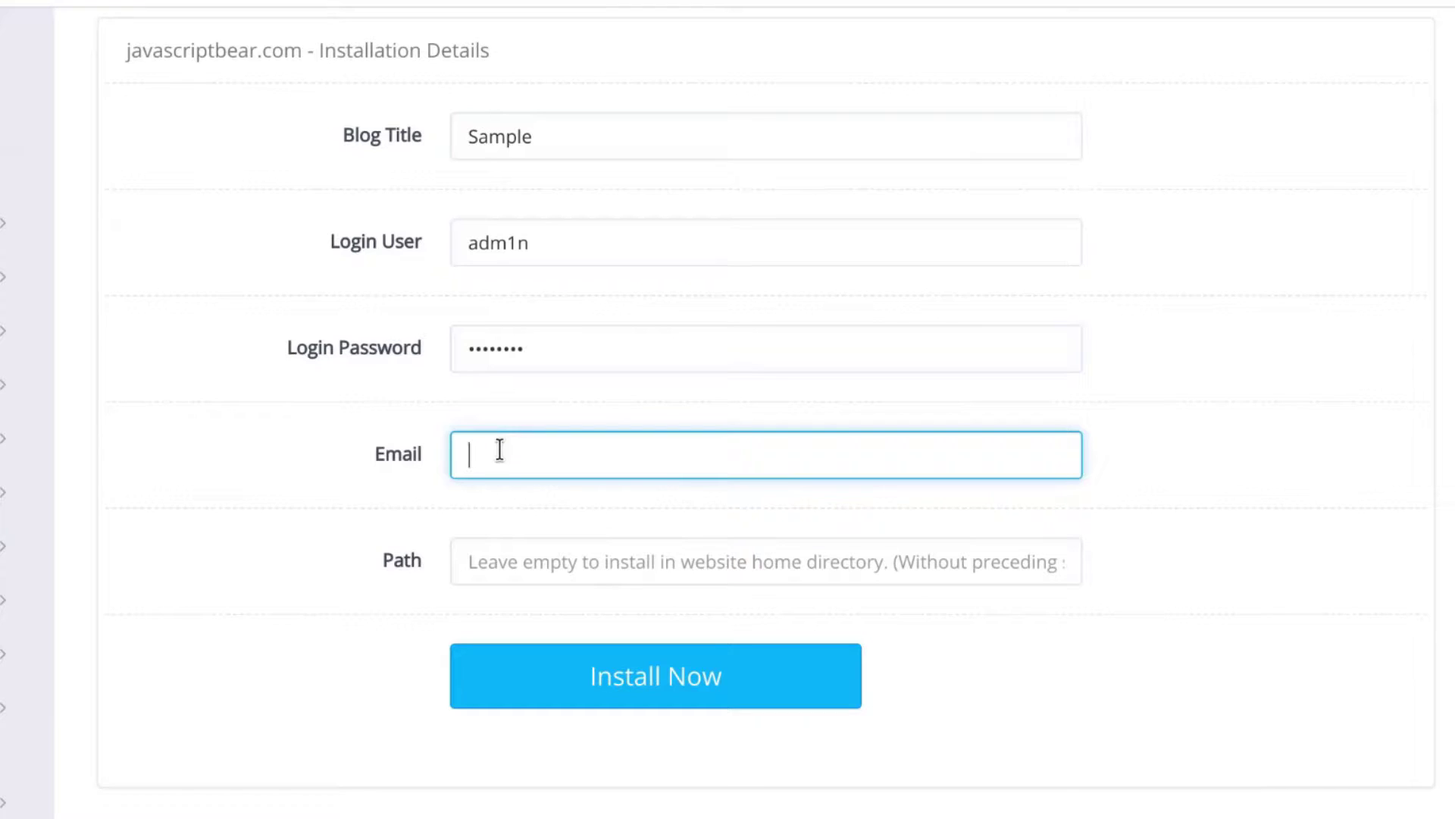
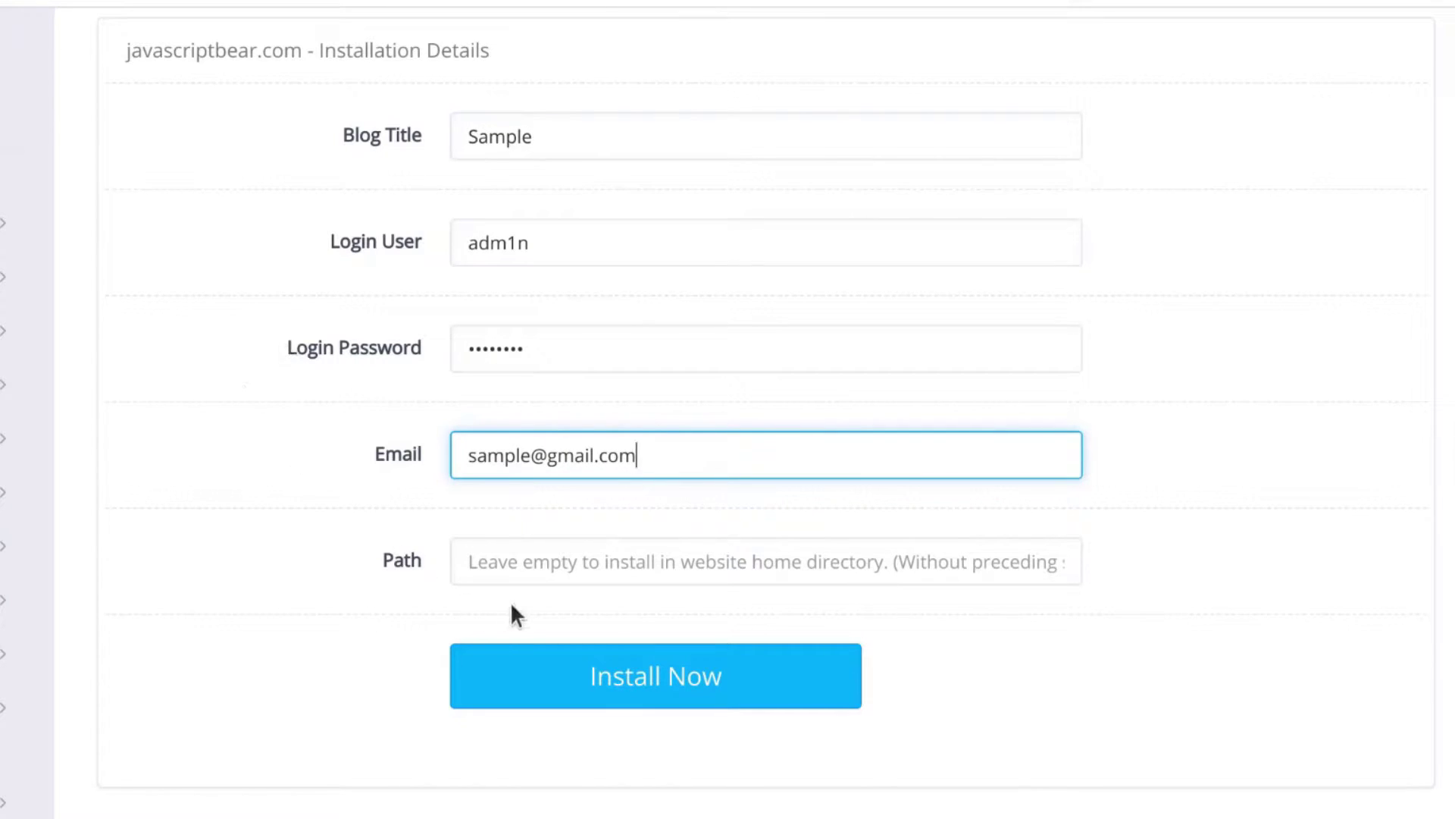
click(489, 569)
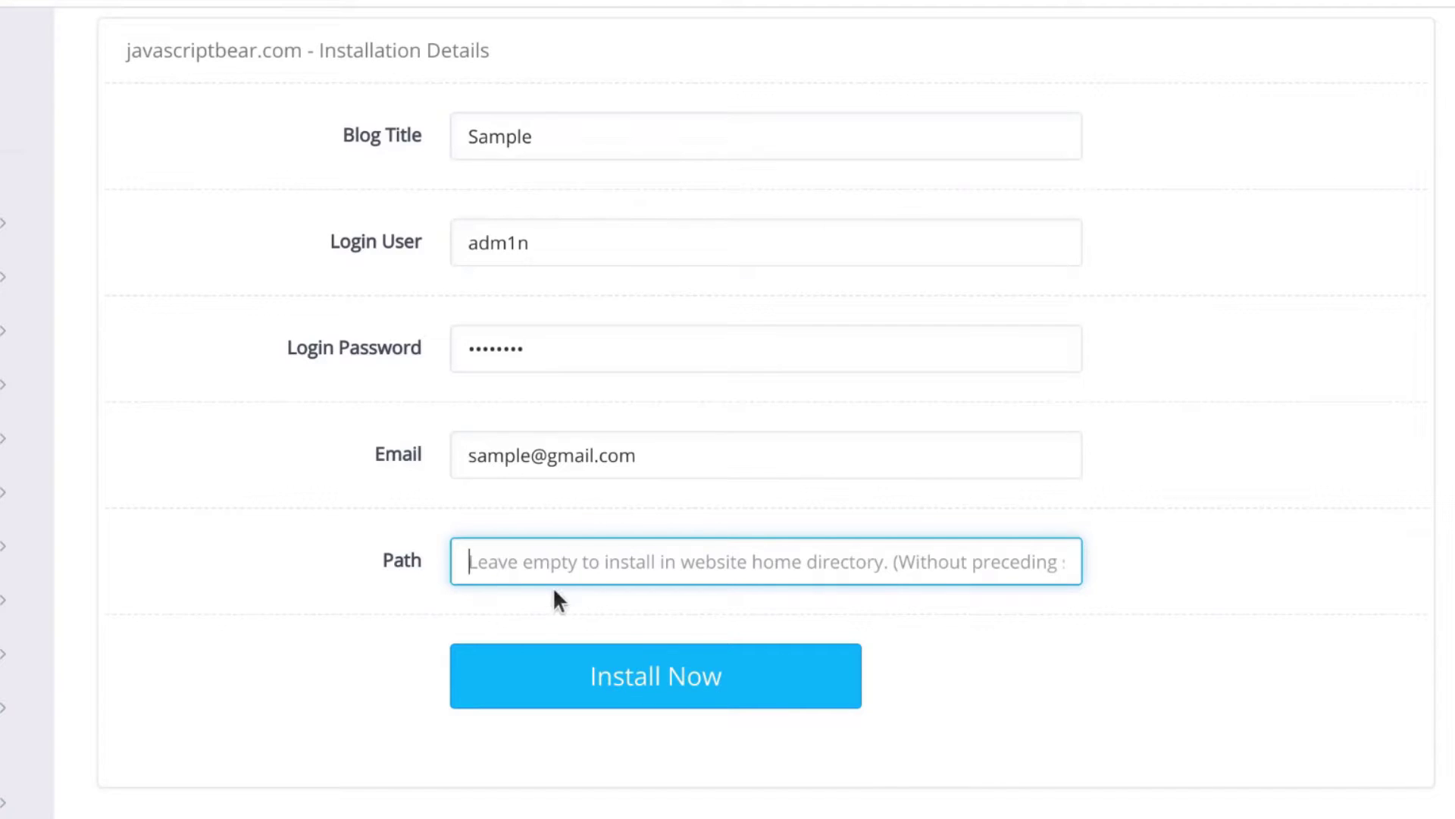
Start the WordPress install on javascriptbear.com and copy the JAVASCRIPTBEAR.COM domain heading
click(654, 680)
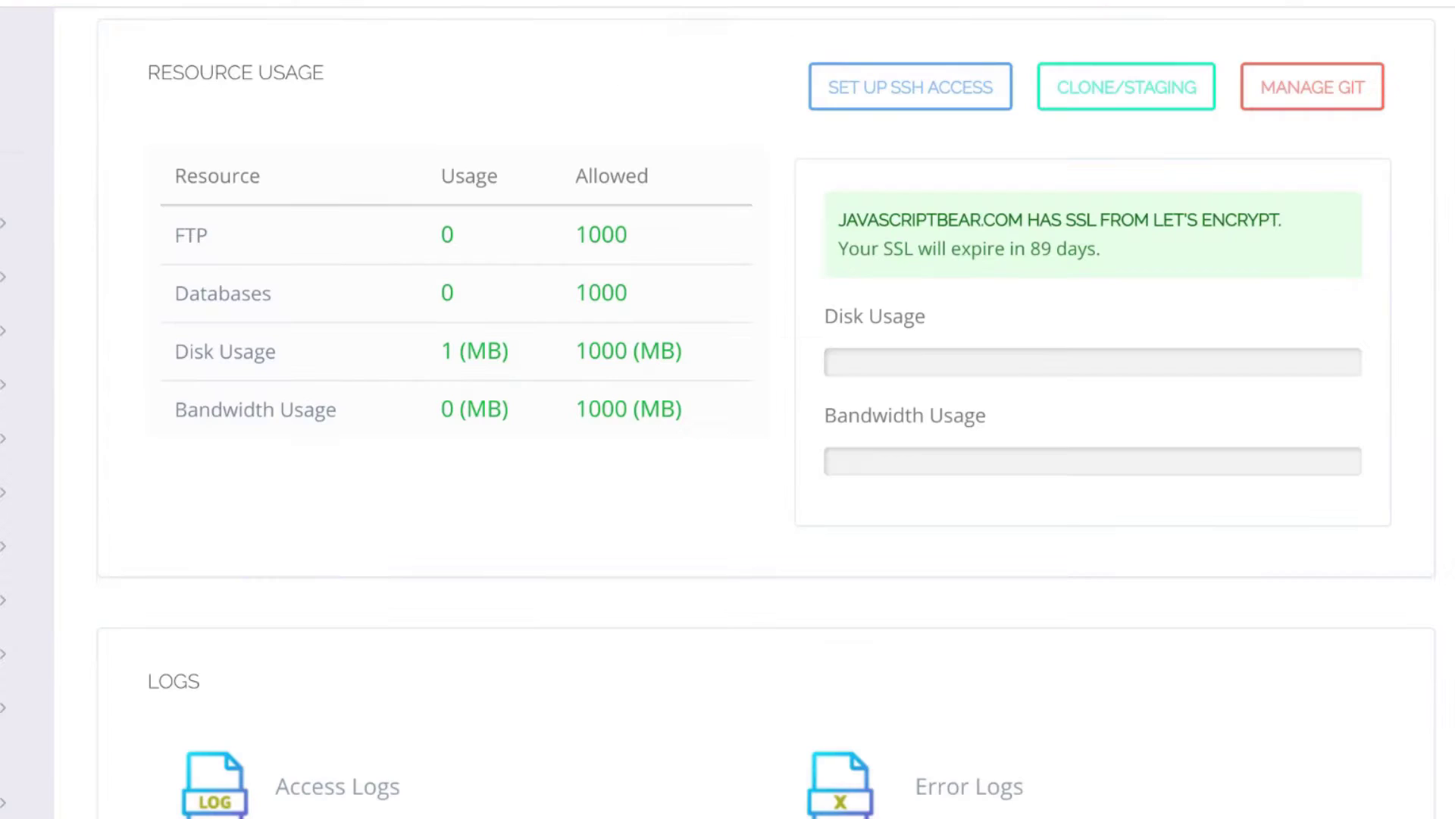
scroll(162, 121, up, 3)
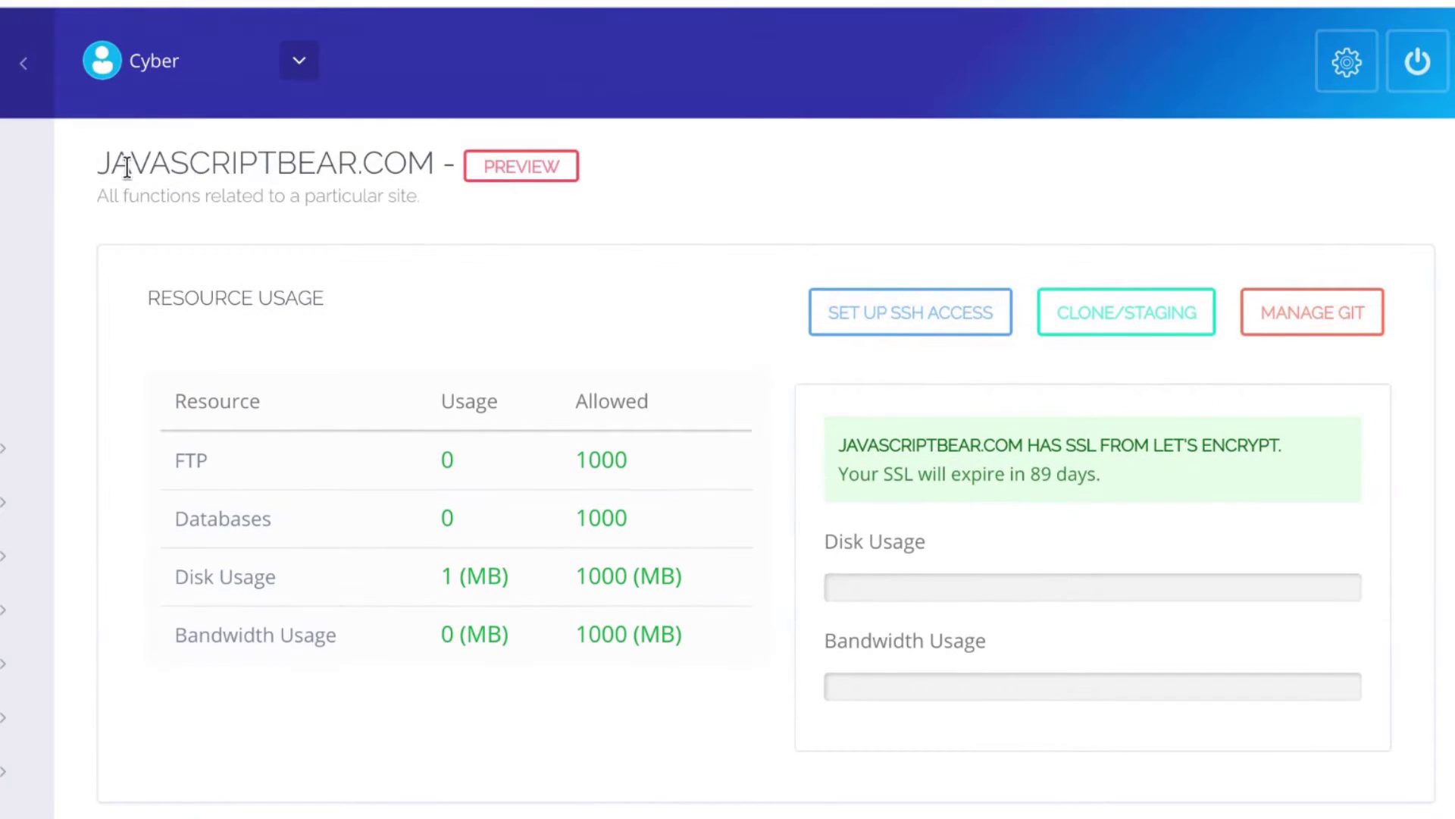
drag(97, 162, 343, 166)
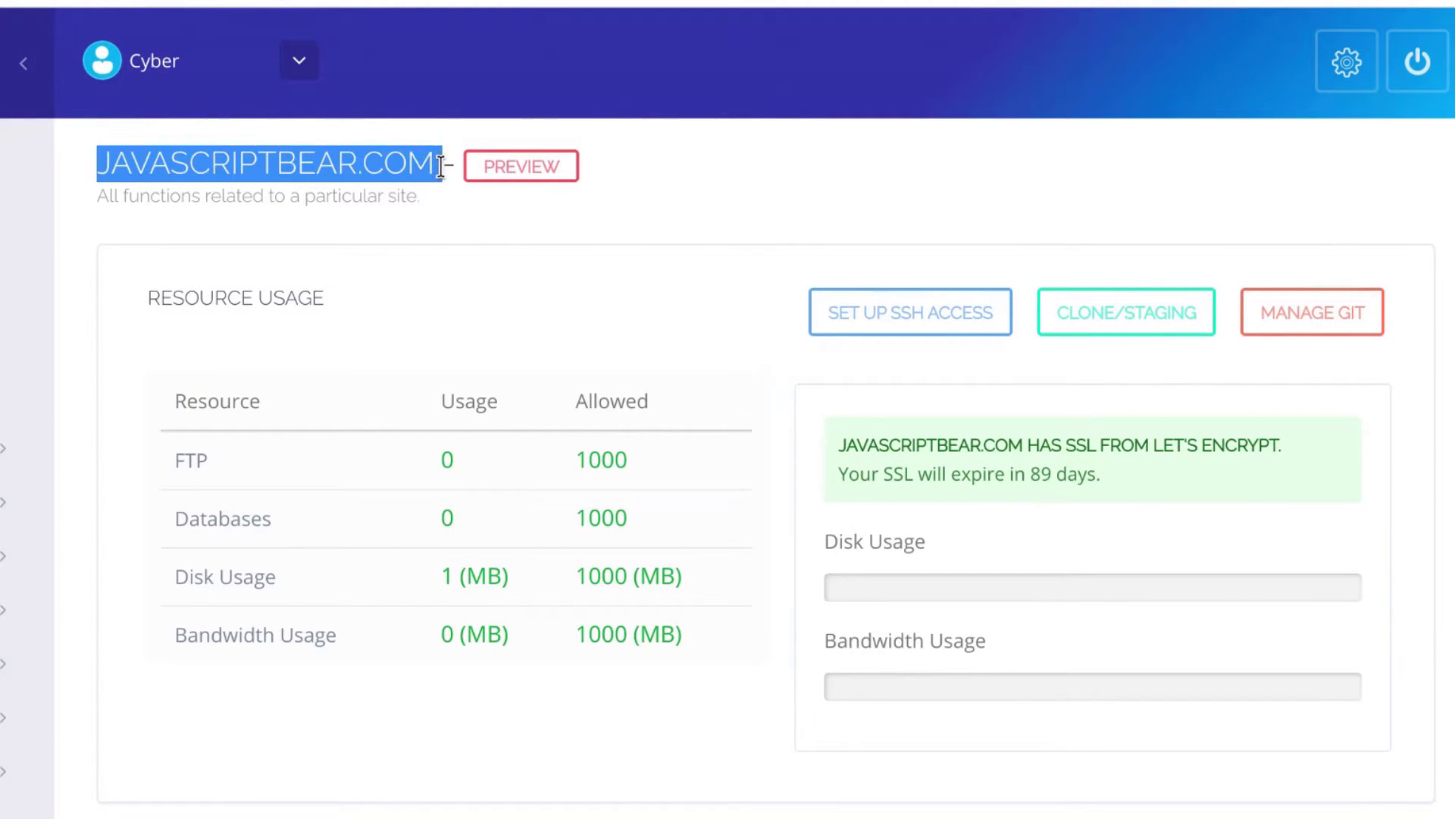
drag(440, 165, 424, 164)
right_click(413, 162)
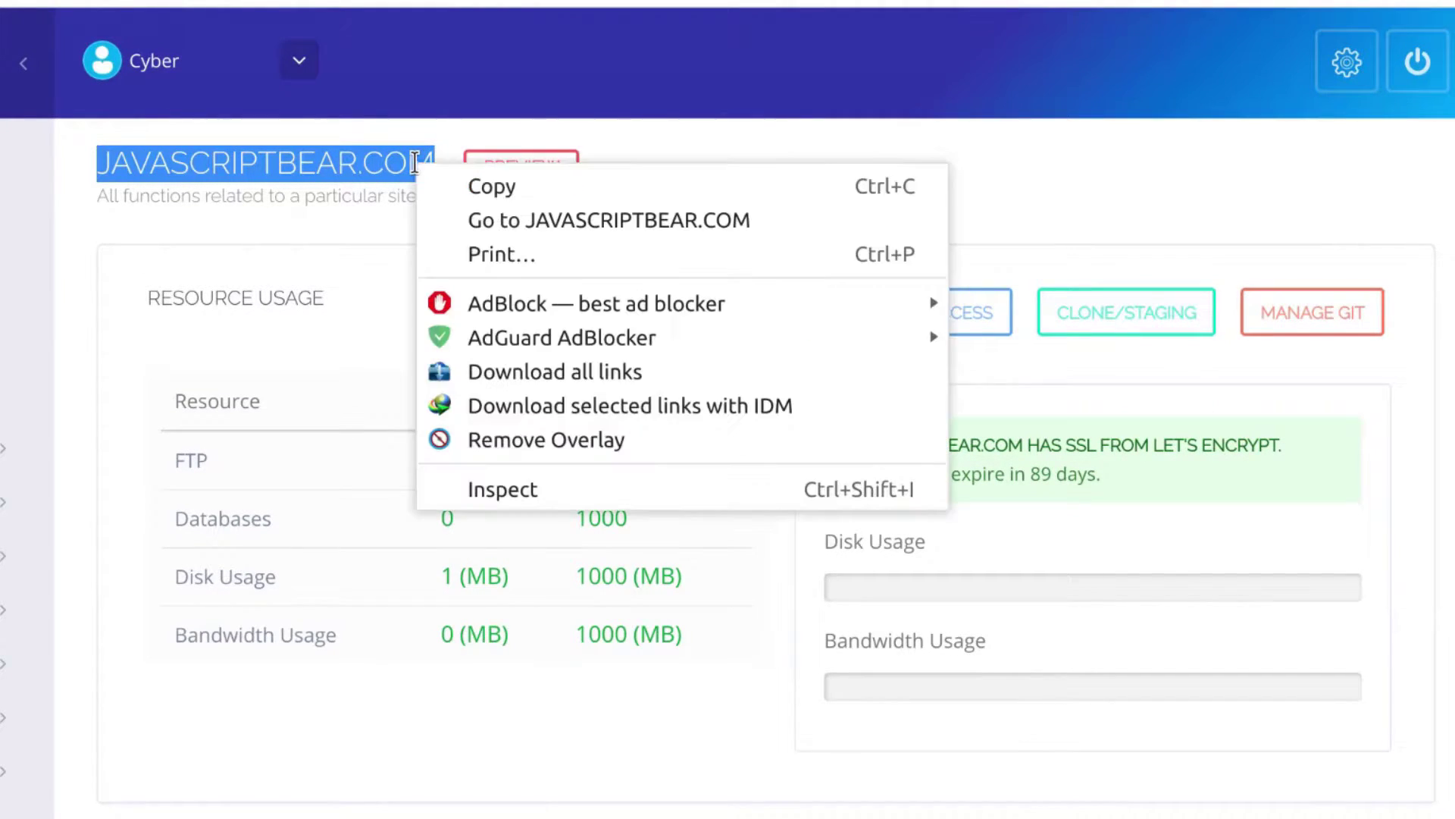
click(488, 185)
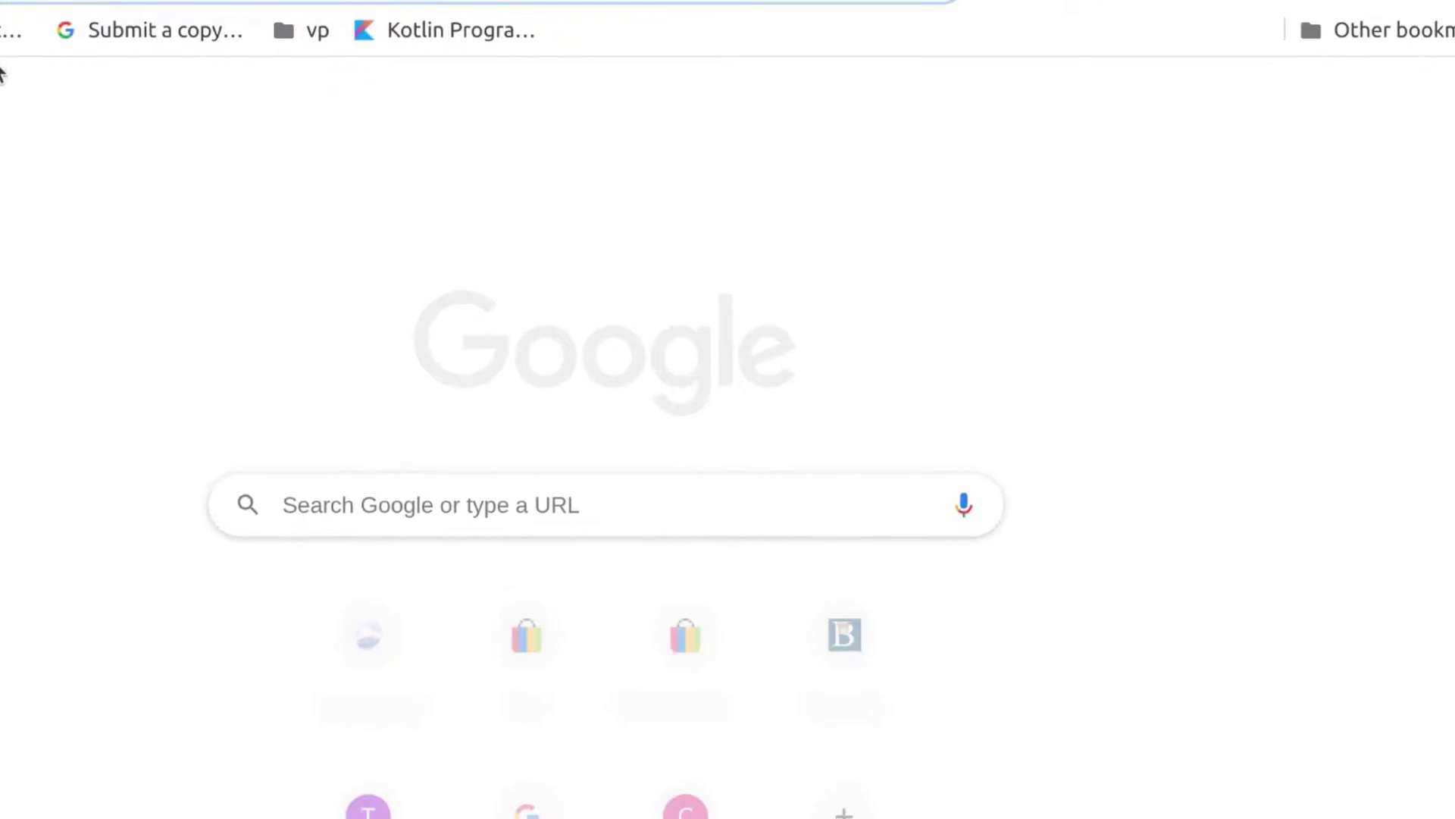
Paste the javascriptbear.com domain into a new tab's address bar and load the site
right_click(317, 38)
click(433, 186)
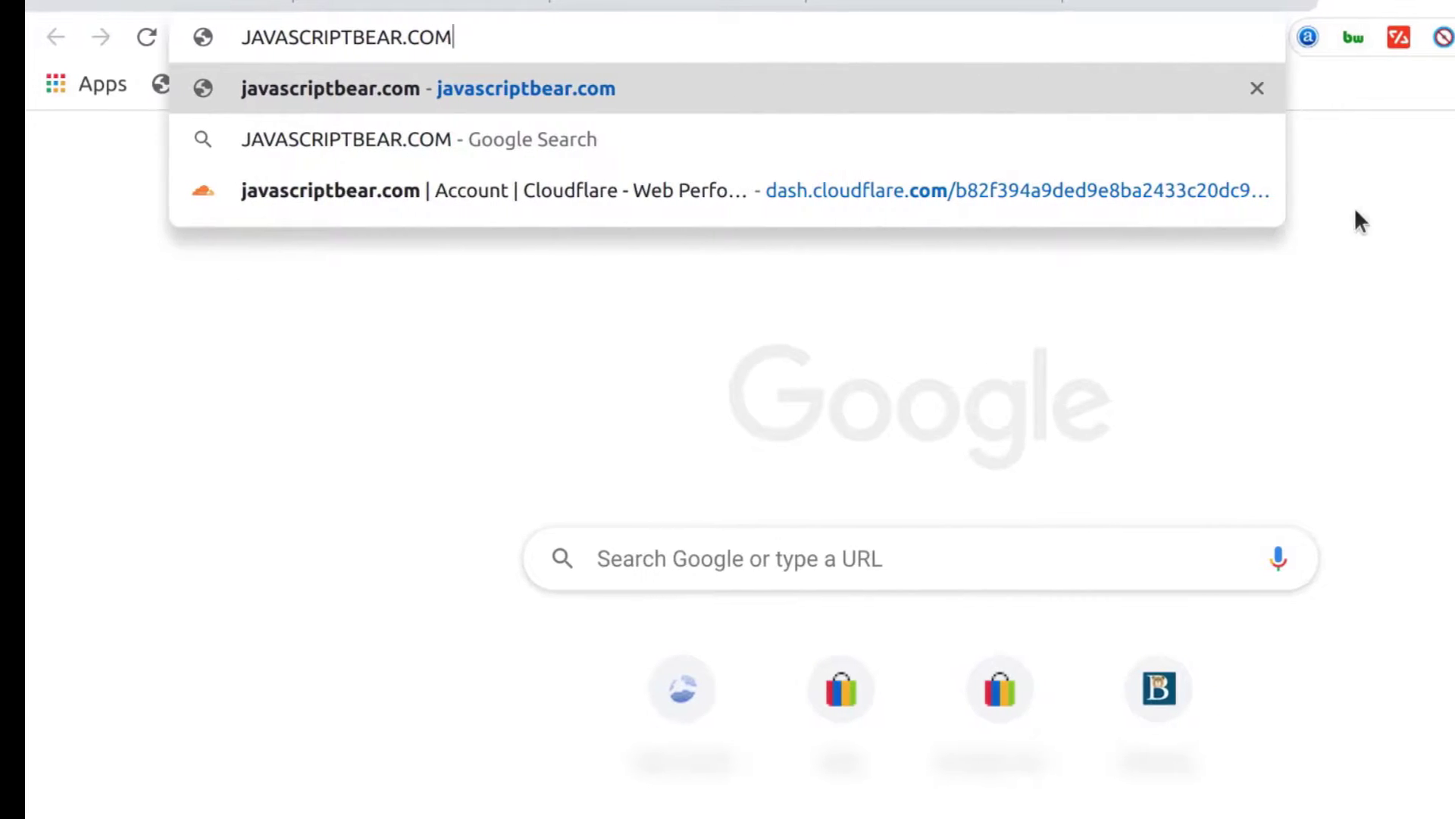
key(Return)
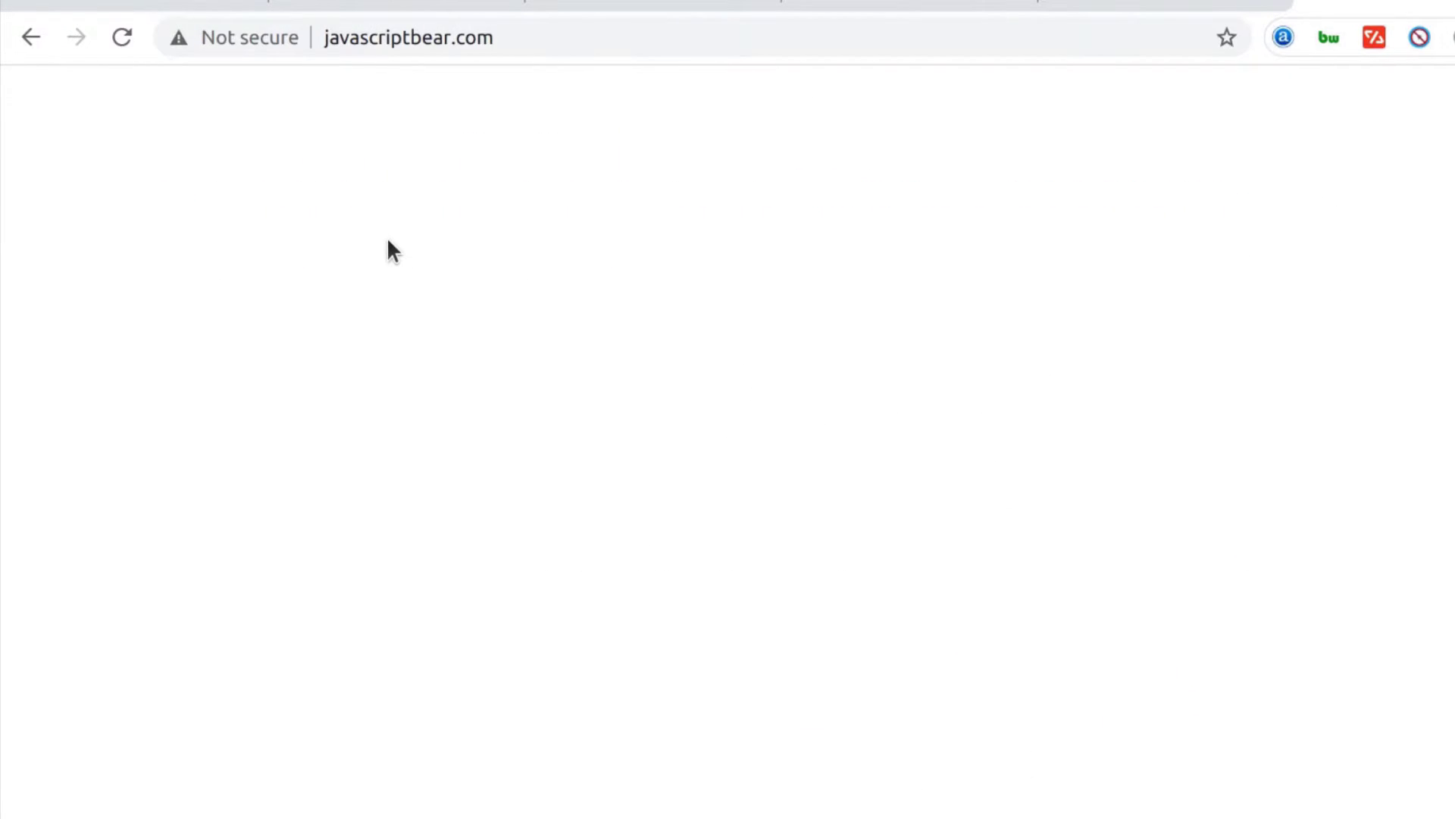
scroll(809, 609, down, 5)
scroll(812, 621, down, 10)
scroll(817, 569, up, 14)
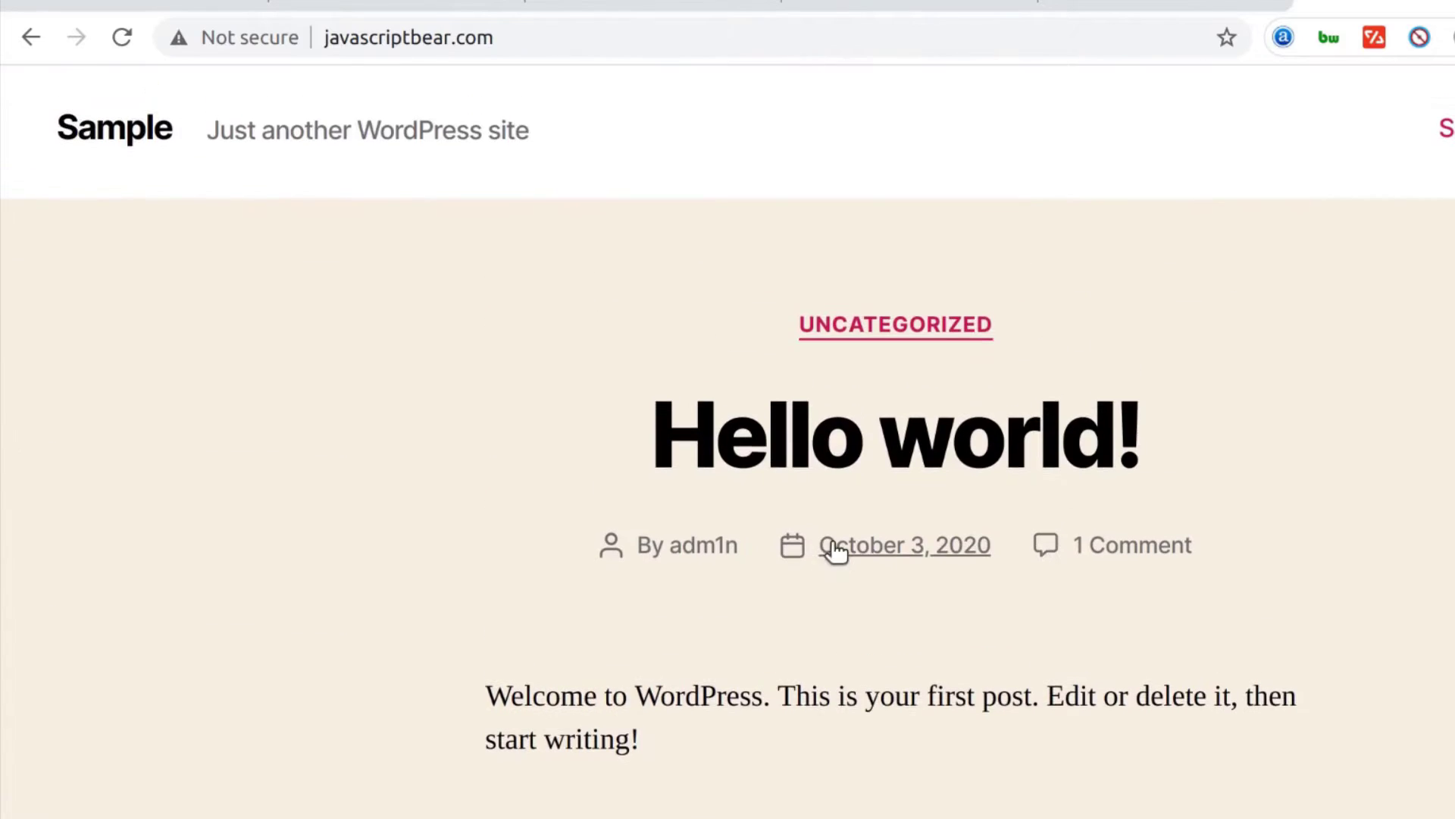
Check the install progress in CyberPanel, then return to review the Sample site with its Hello world! post
click(1159, 5)
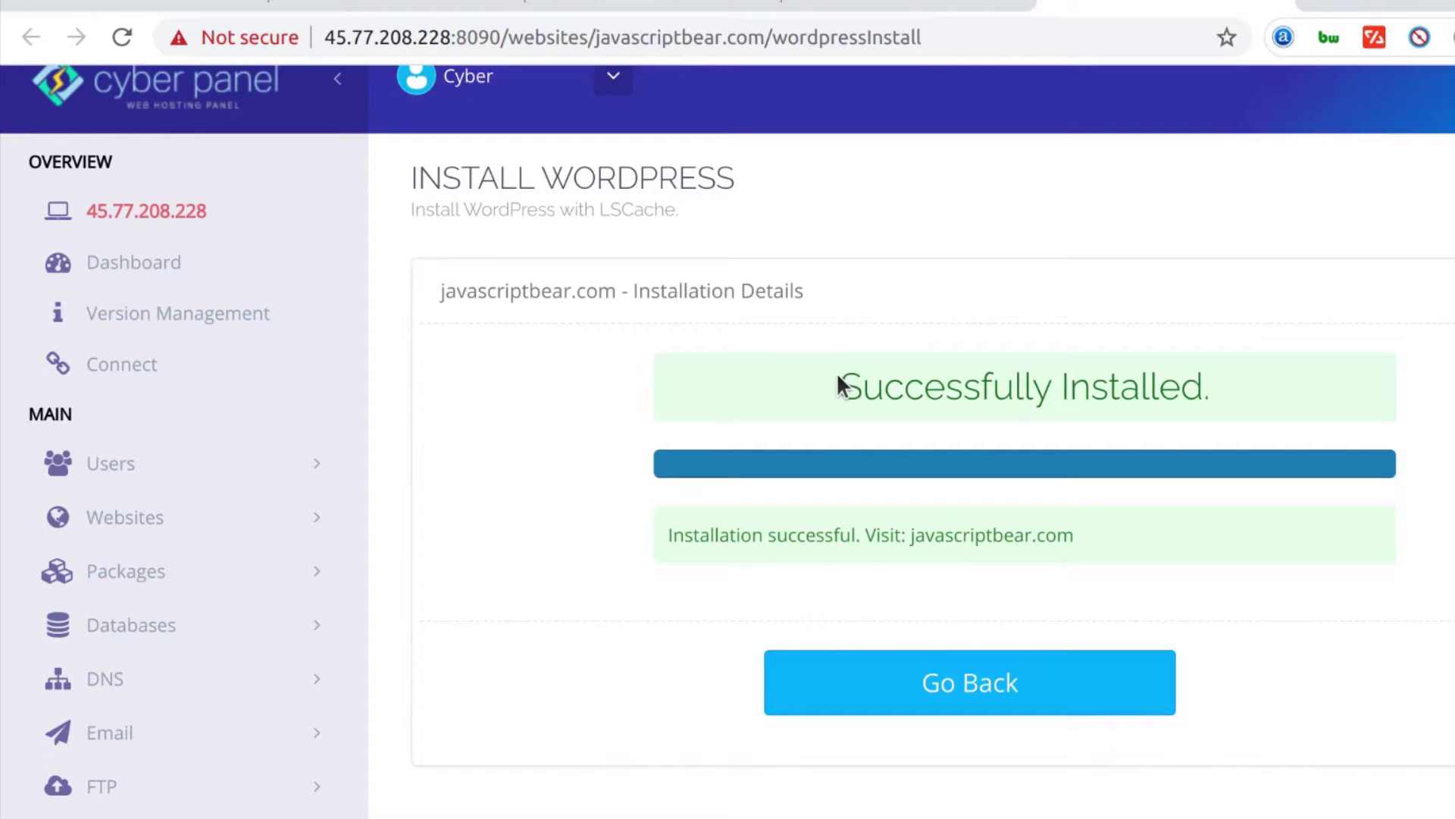
click(1387, 2)
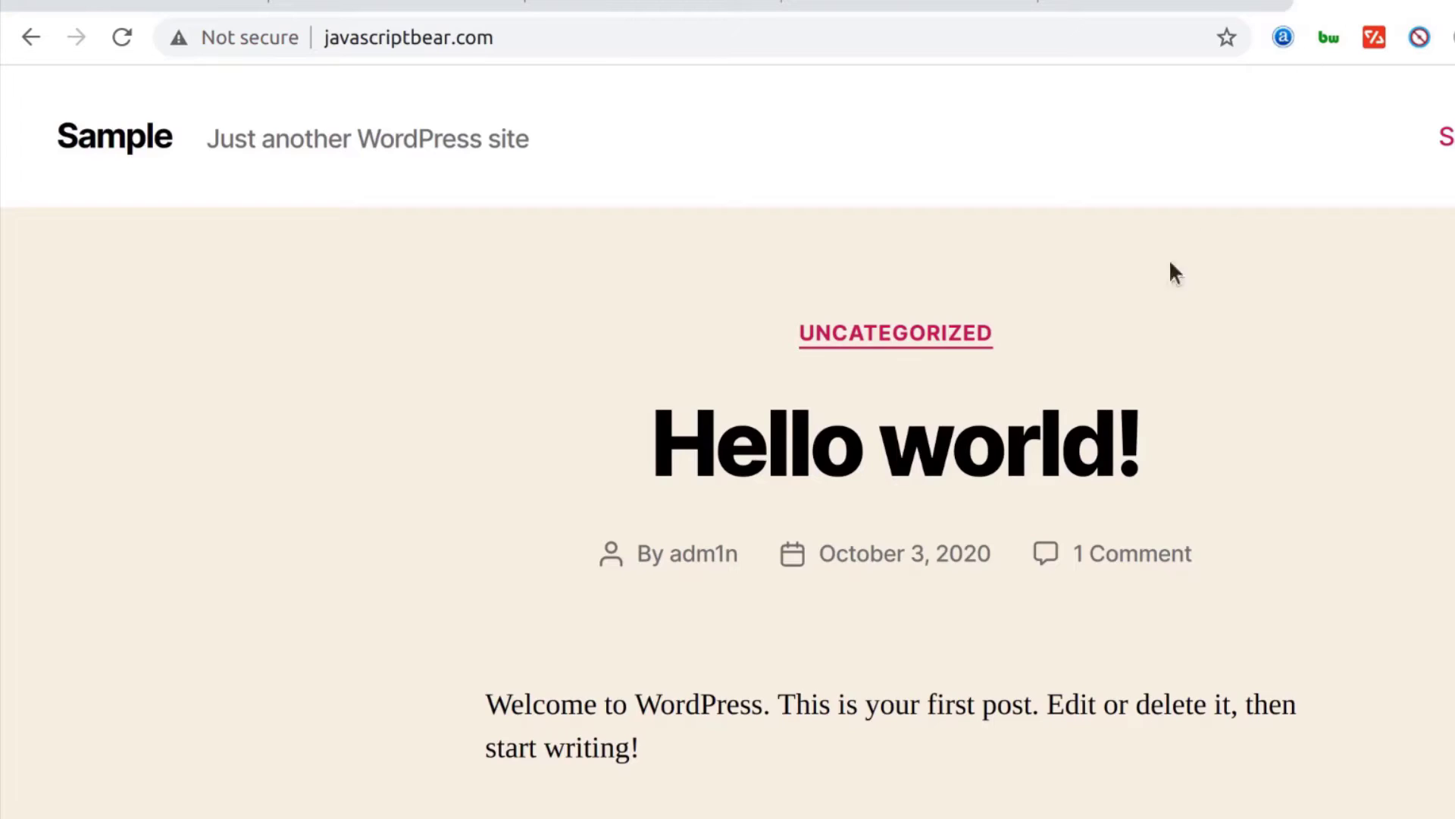
scroll(578, 676, down, 14)
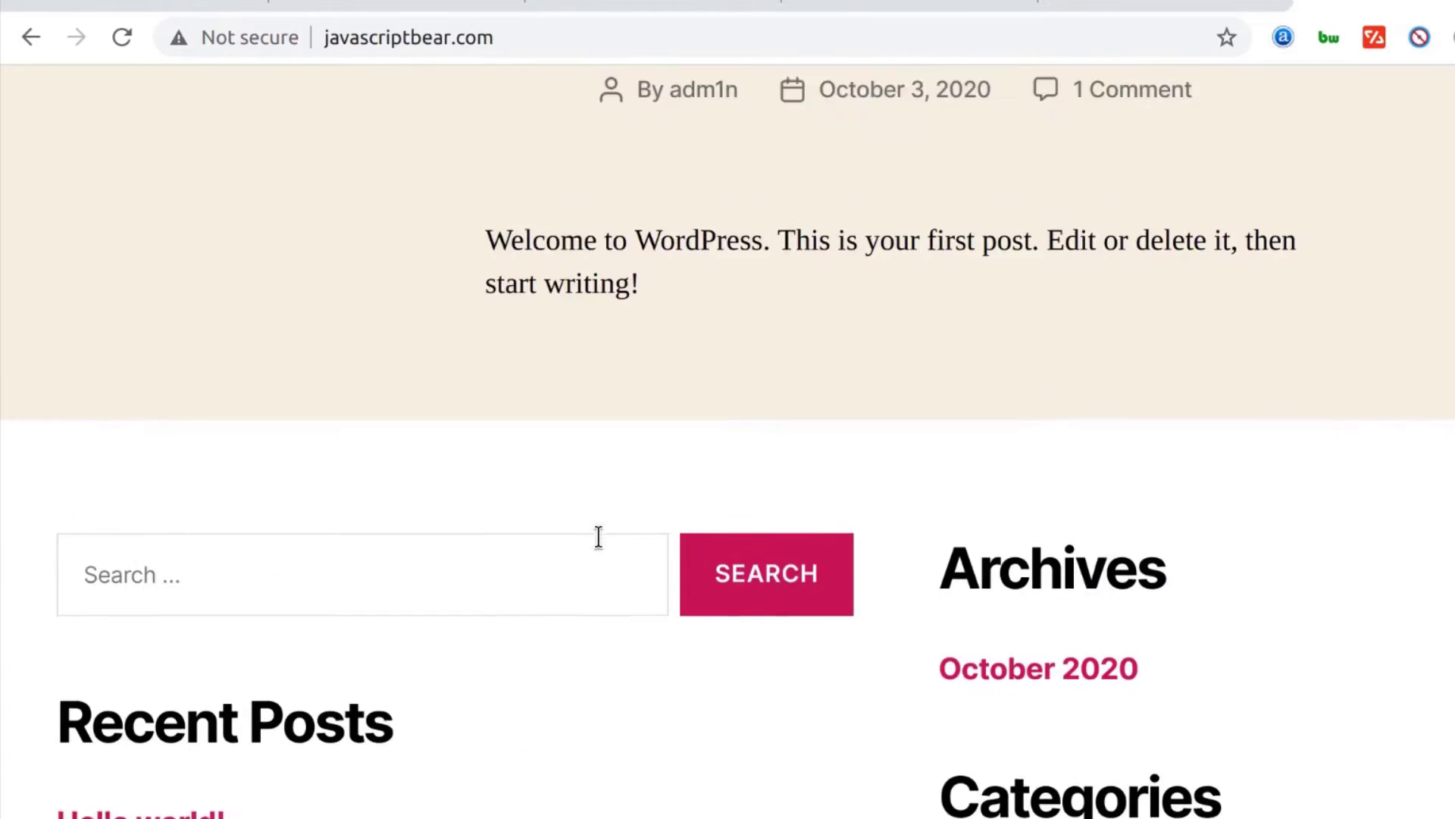
scroll(587, 592, up, 8)
scroll(598, 534, up, 6)
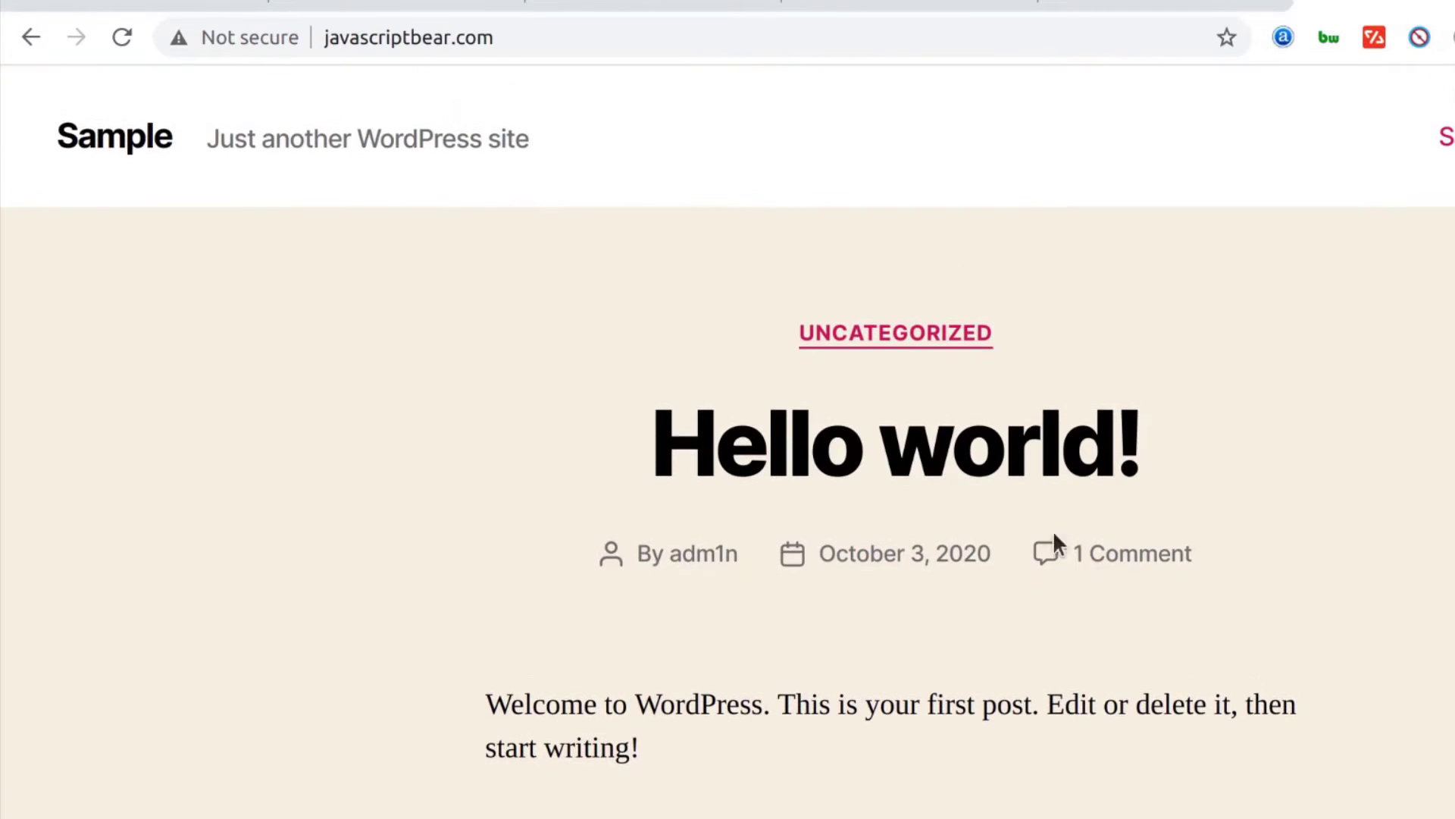
click(513, 37)
click(513, 37)
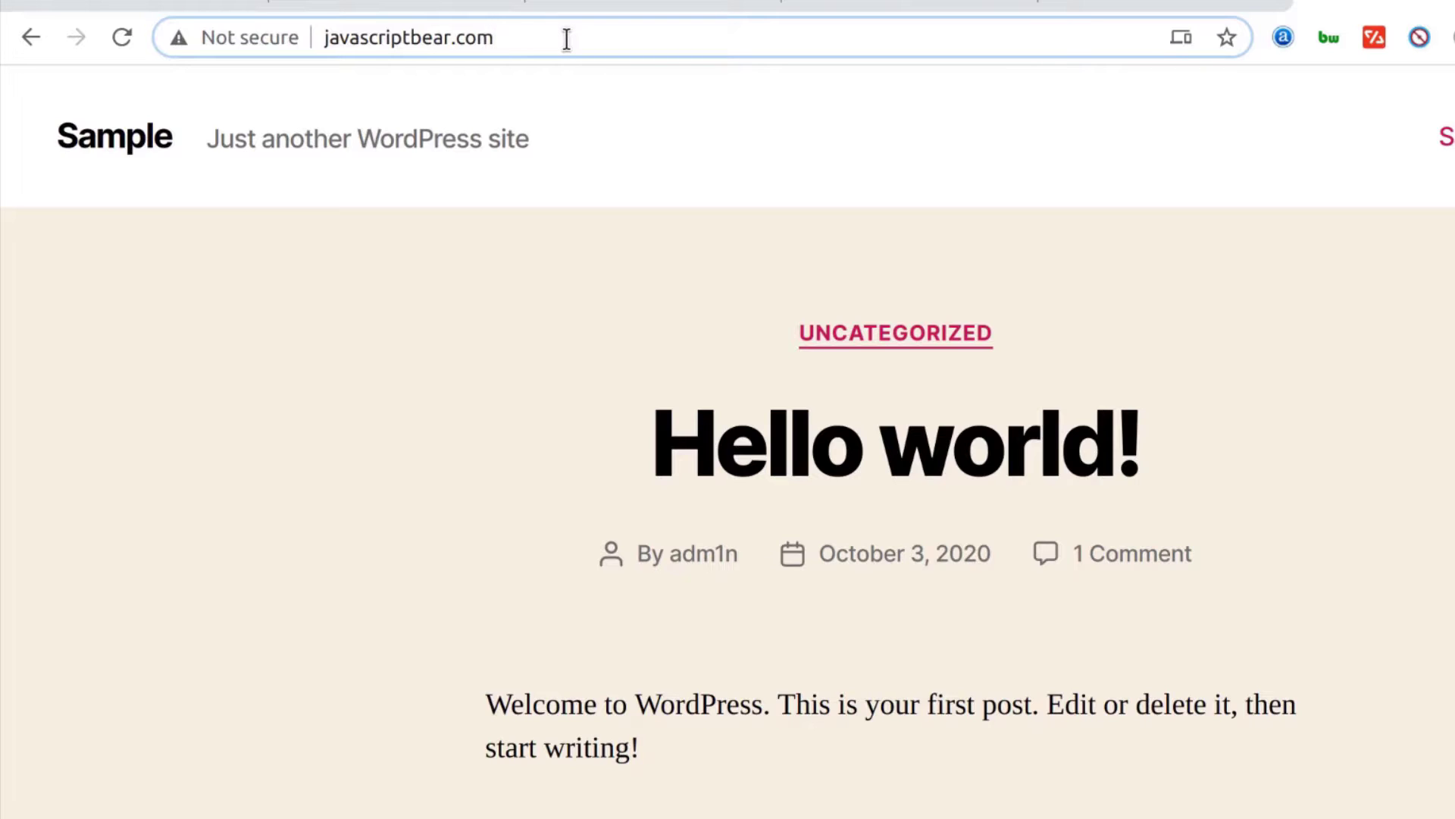
Visit javascriptbear.com/wp-admin to confirm the login page, then close that tab
text(/w)
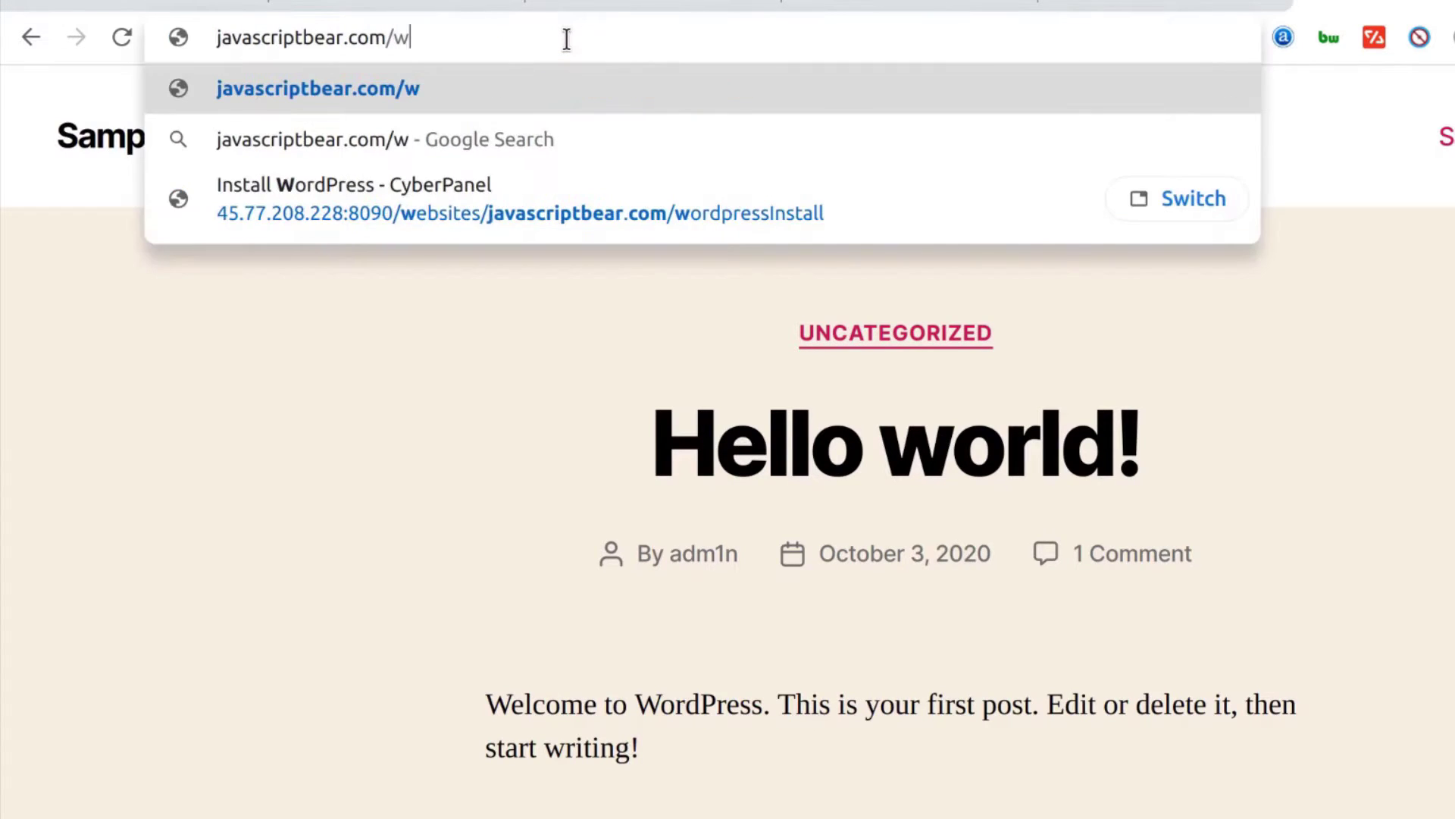
text(p-admin)
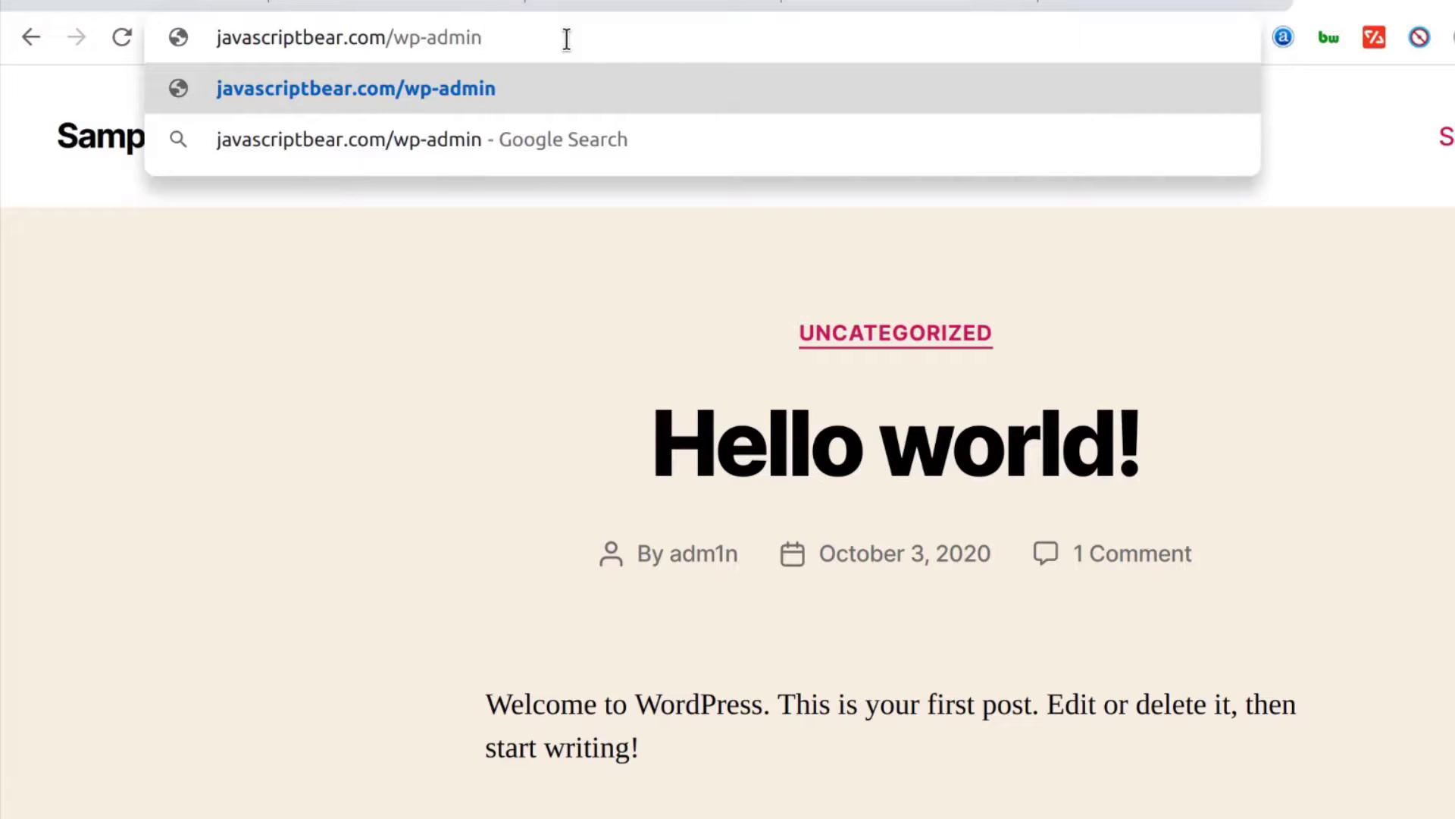
key(Return)
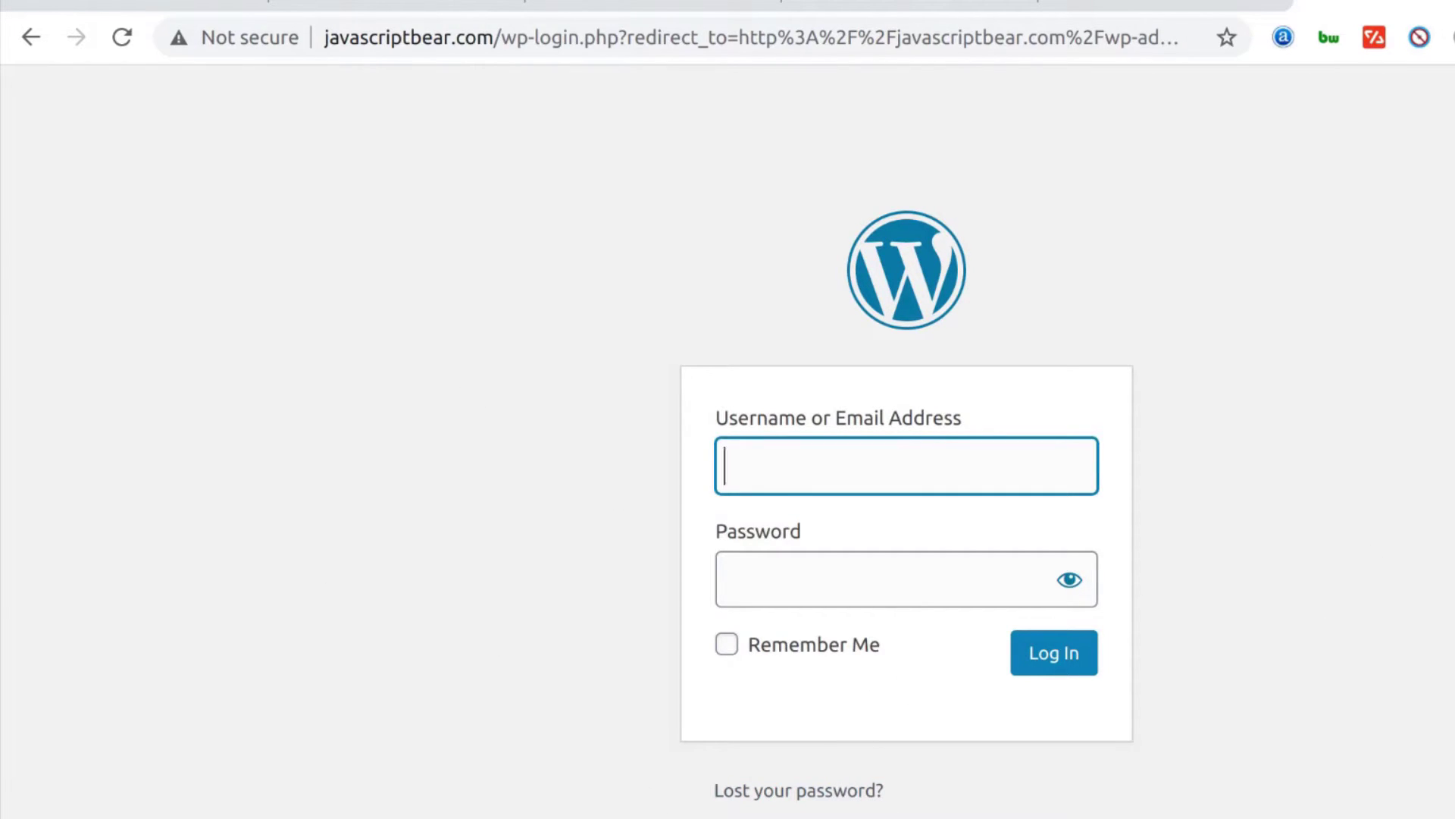
key(ctrl+w)
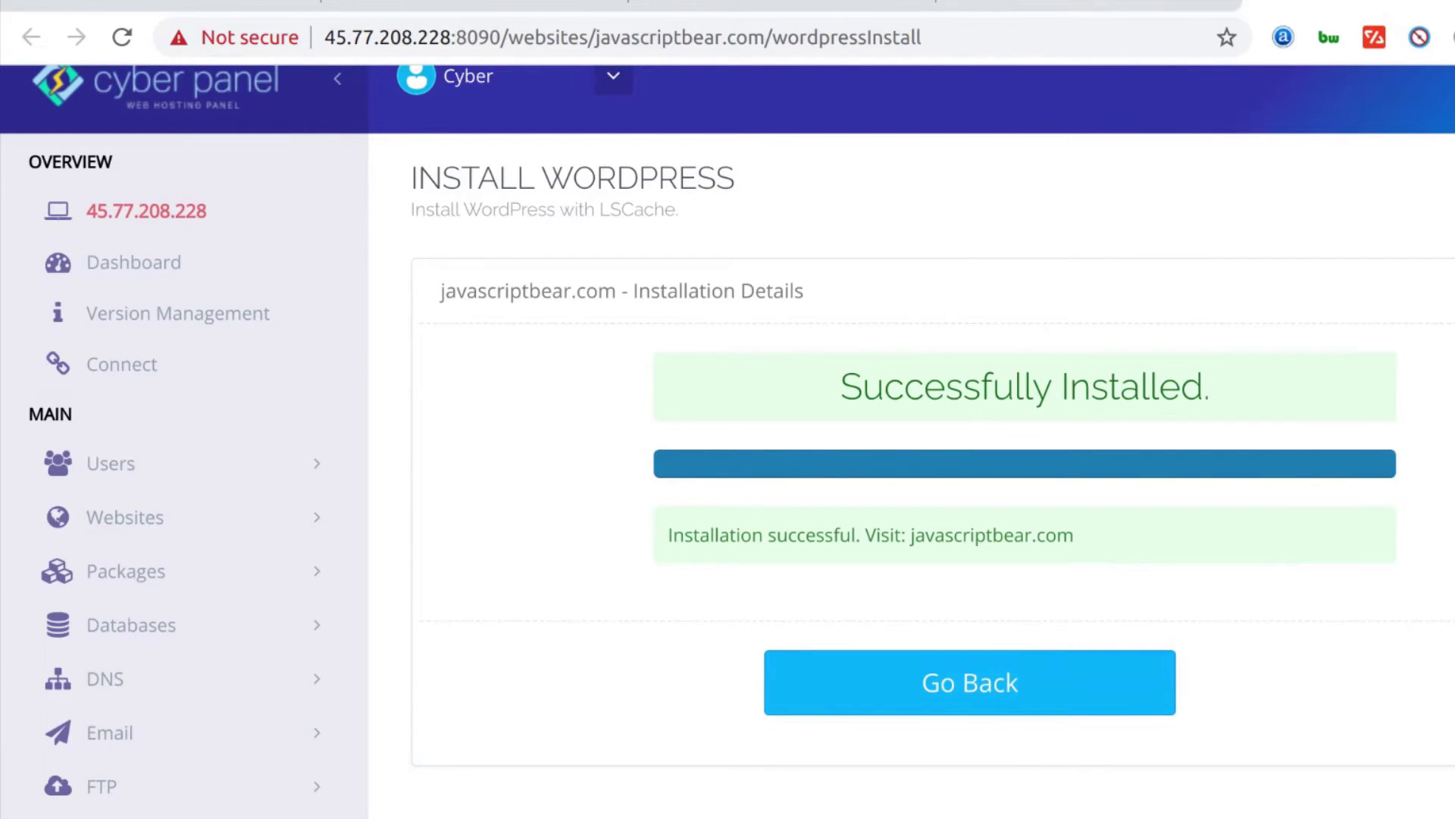
Return to the javascriptbear.com management tab and scroll down to the Files section
click(1033, 8)
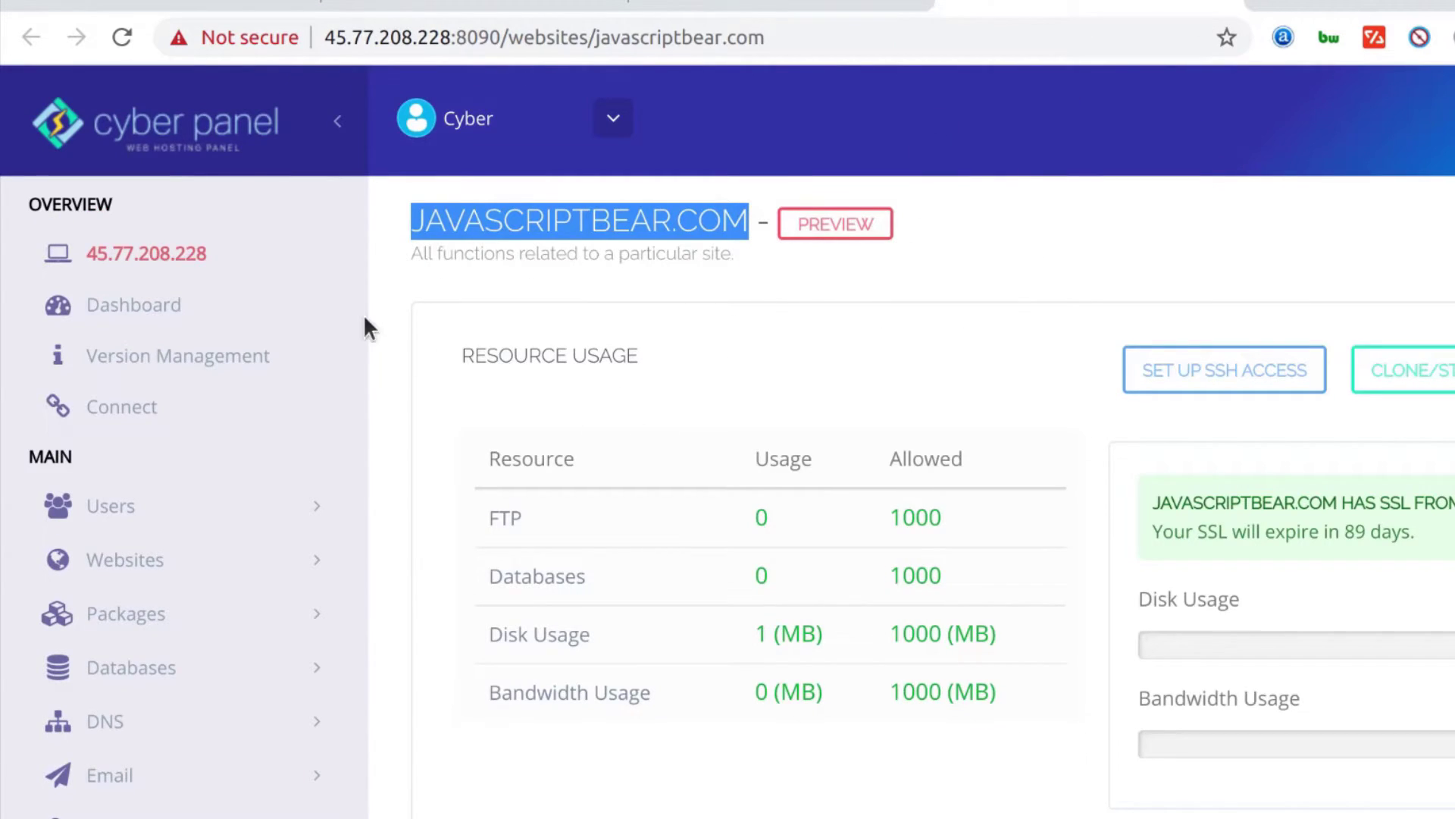
click(407, 288)
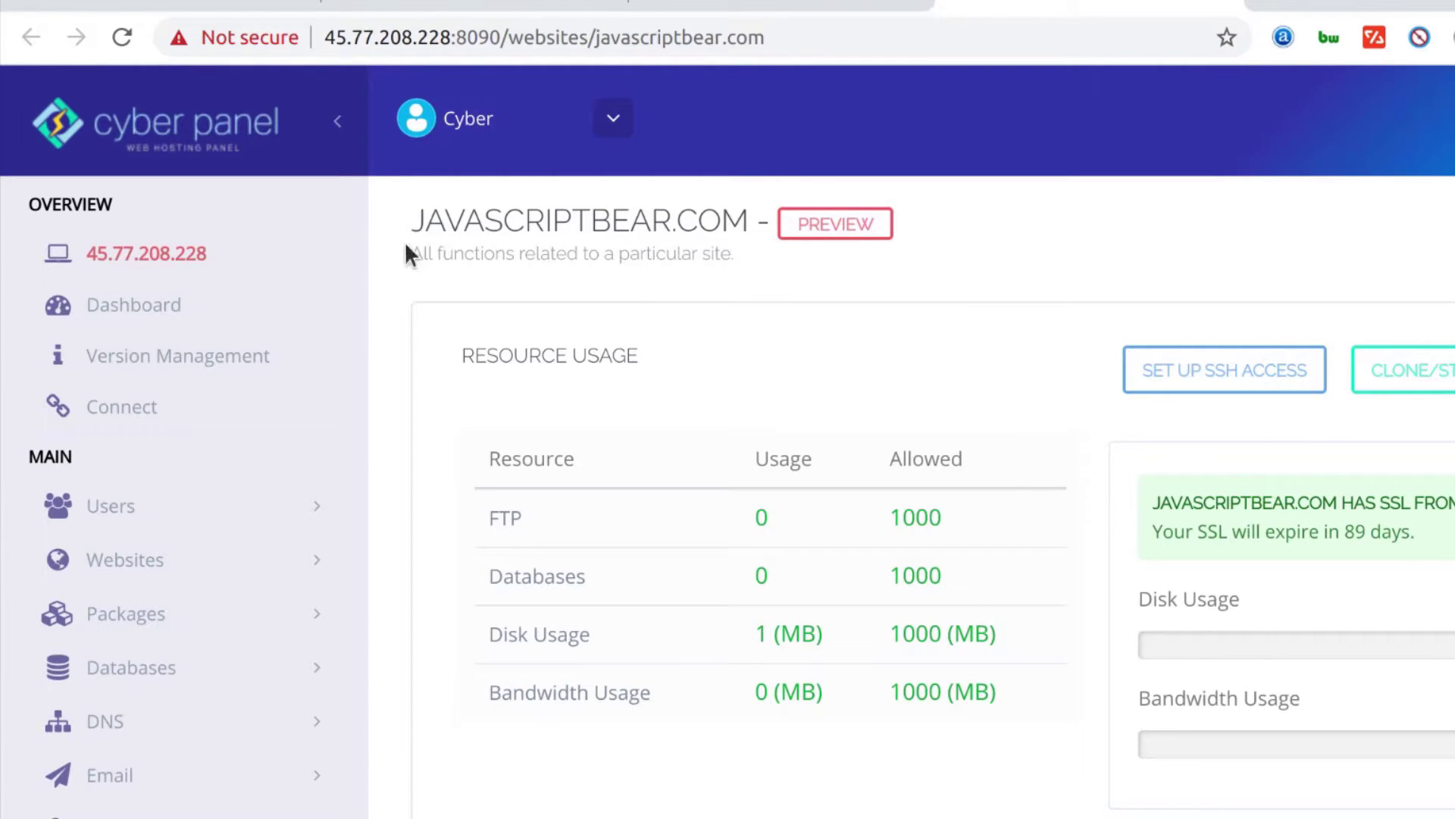
scroll(543, 240, down, 10)
scroll(553, 253, up, 9)
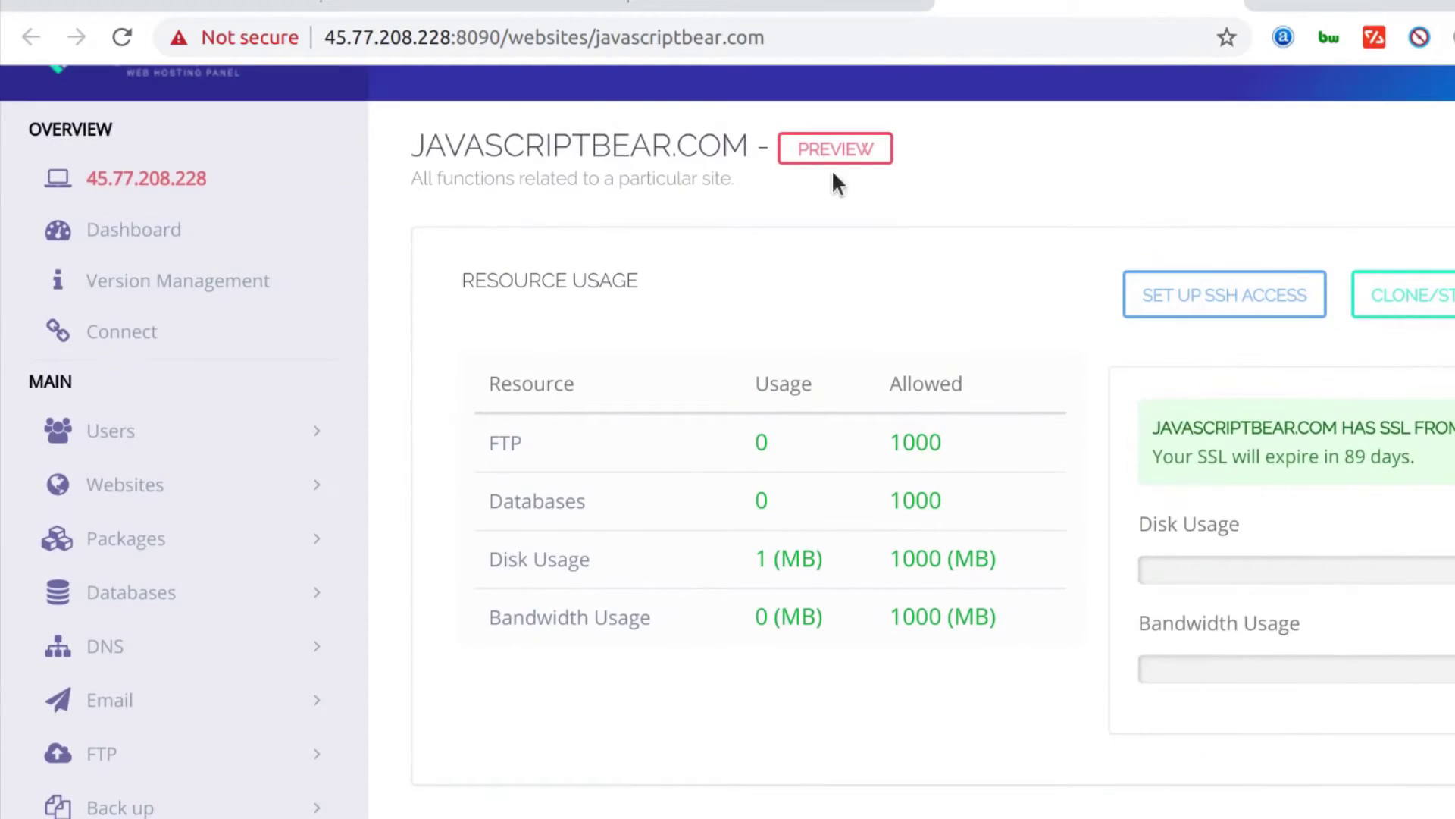
scroll(626, 266, down, 12)
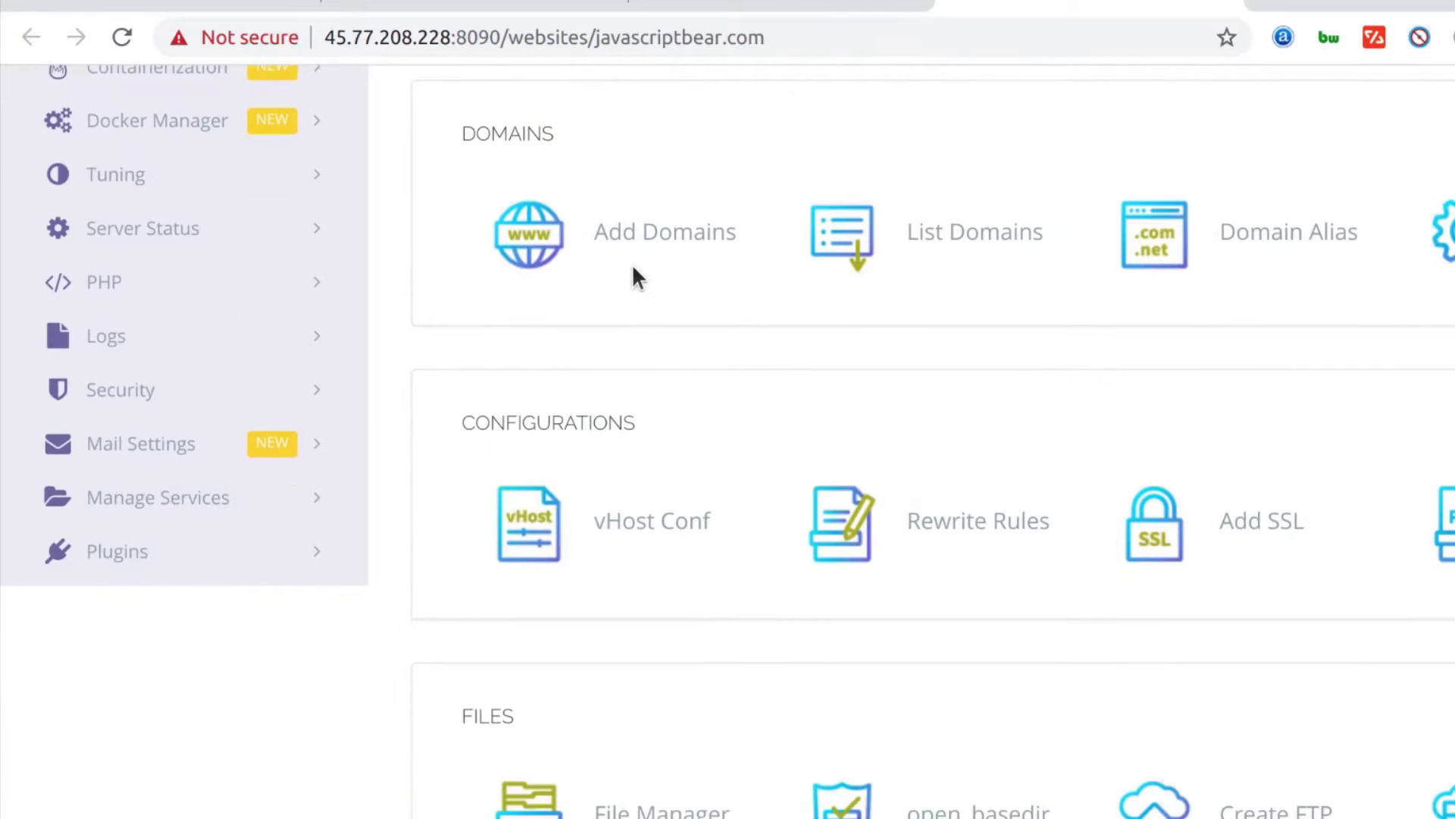
scroll(751, 459, down, 5)
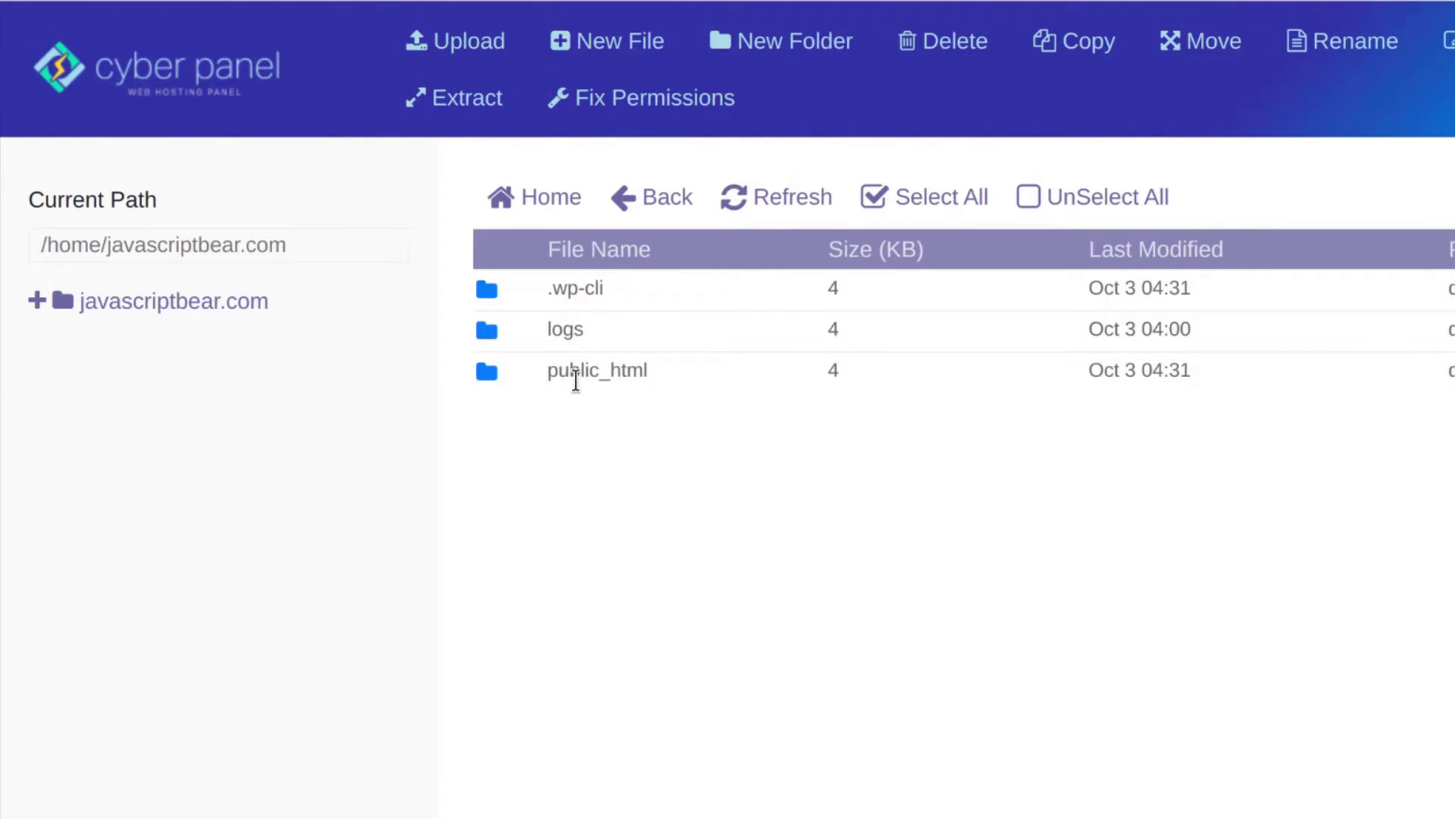
Open the public_html folder and scroll through its WordPress files
double_click(503, 379)
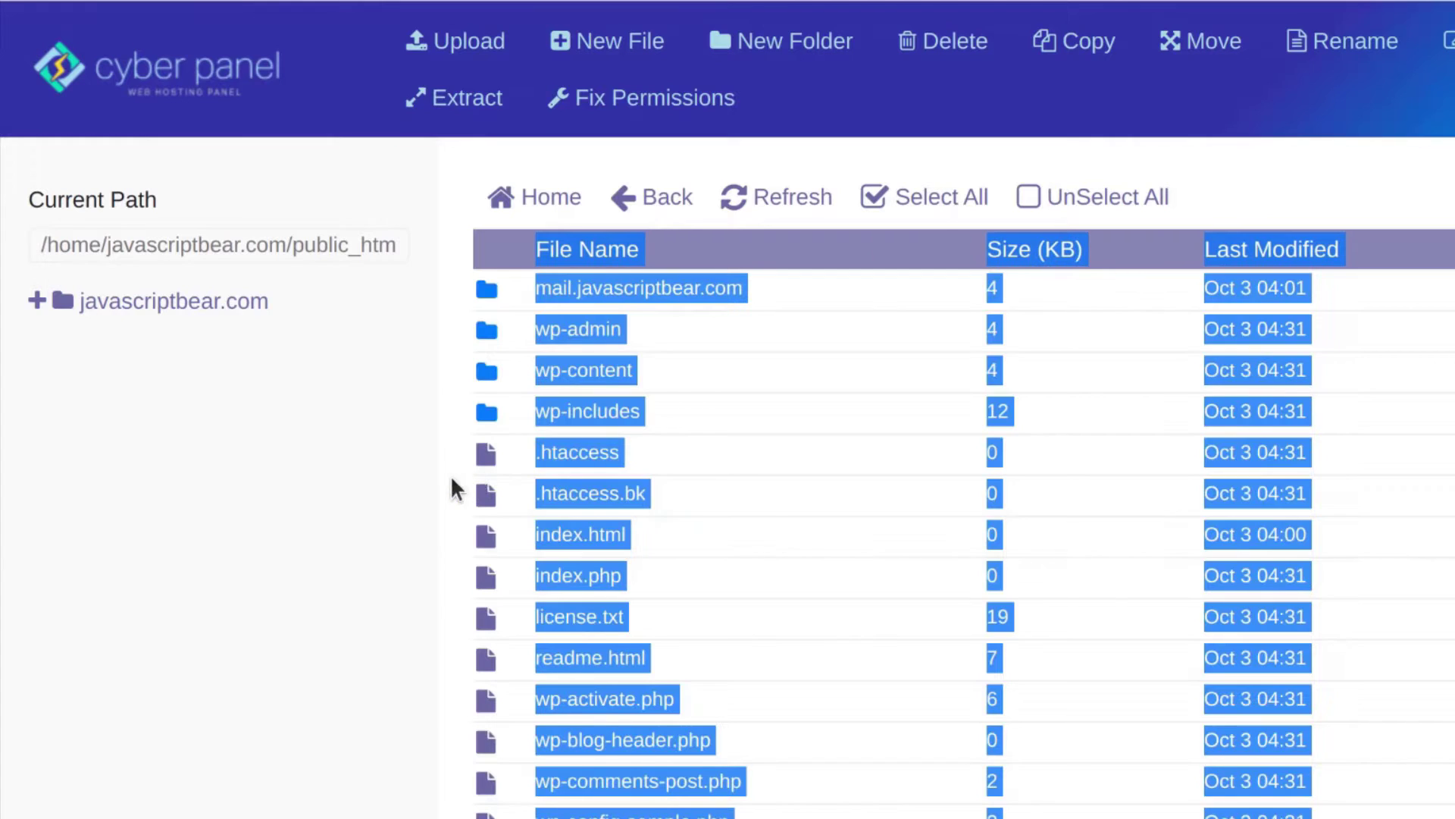
click(432, 448)
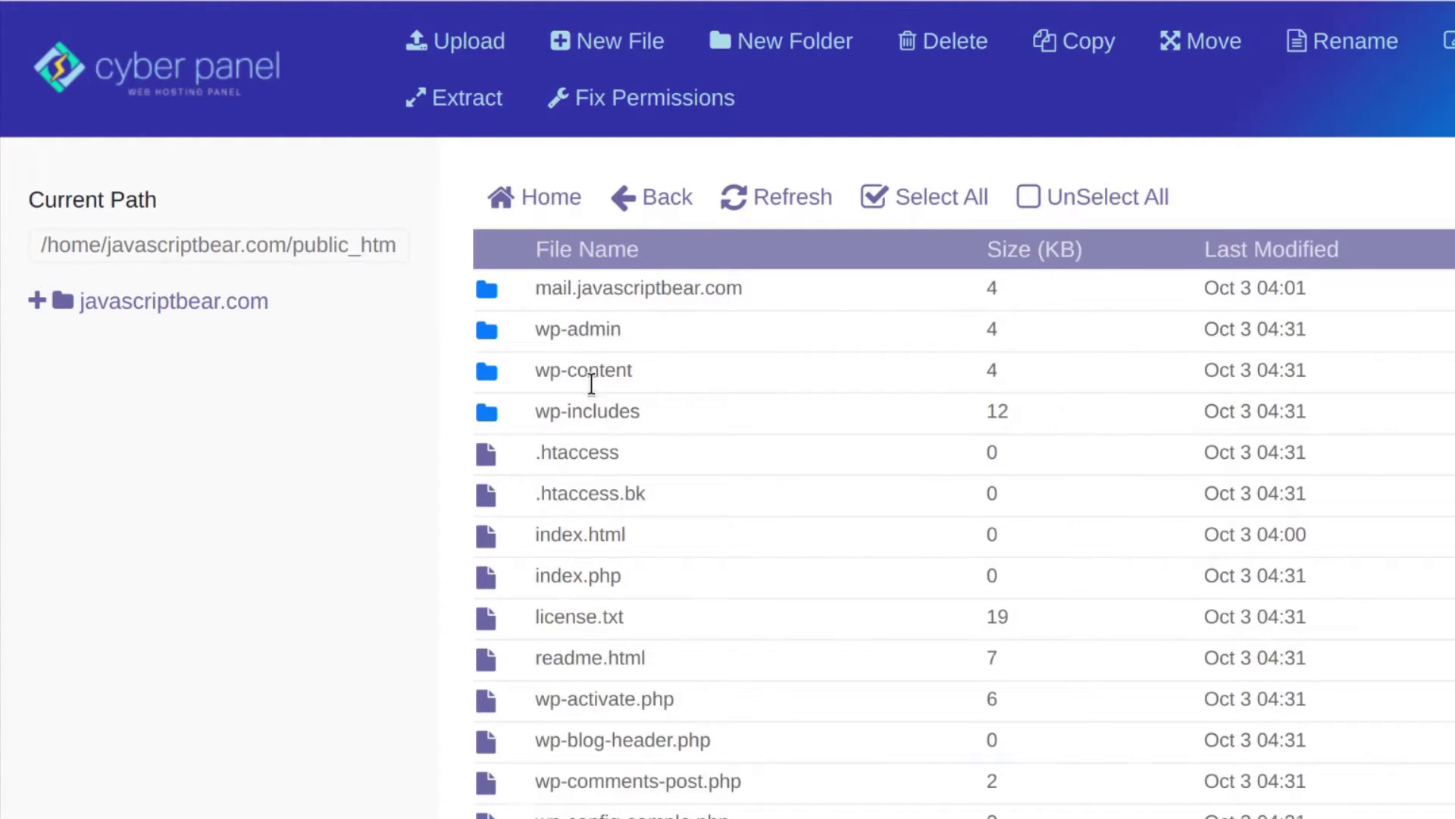
scroll(591, 382, down, 5)
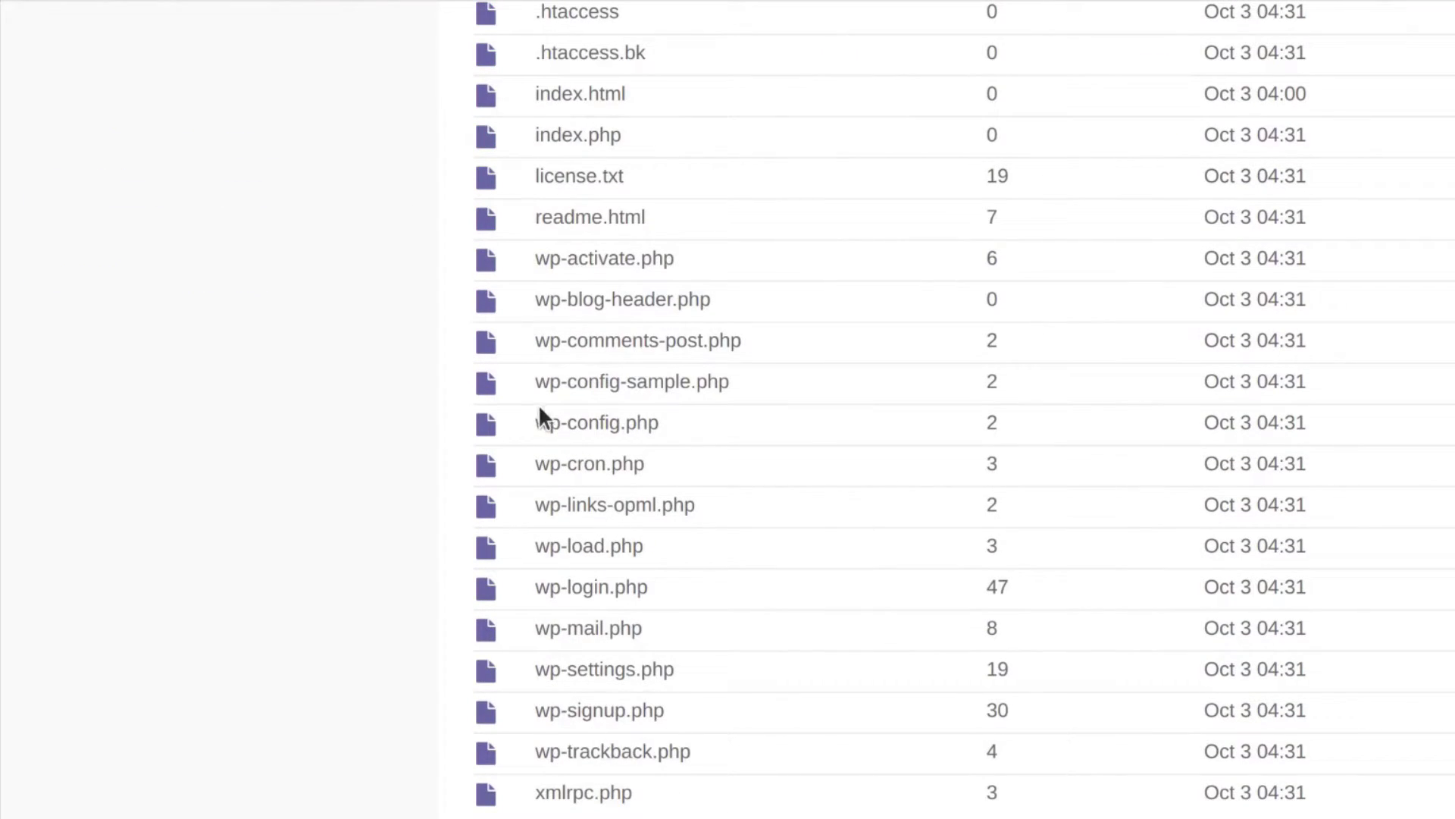
scroll(211, 526, up, 5)
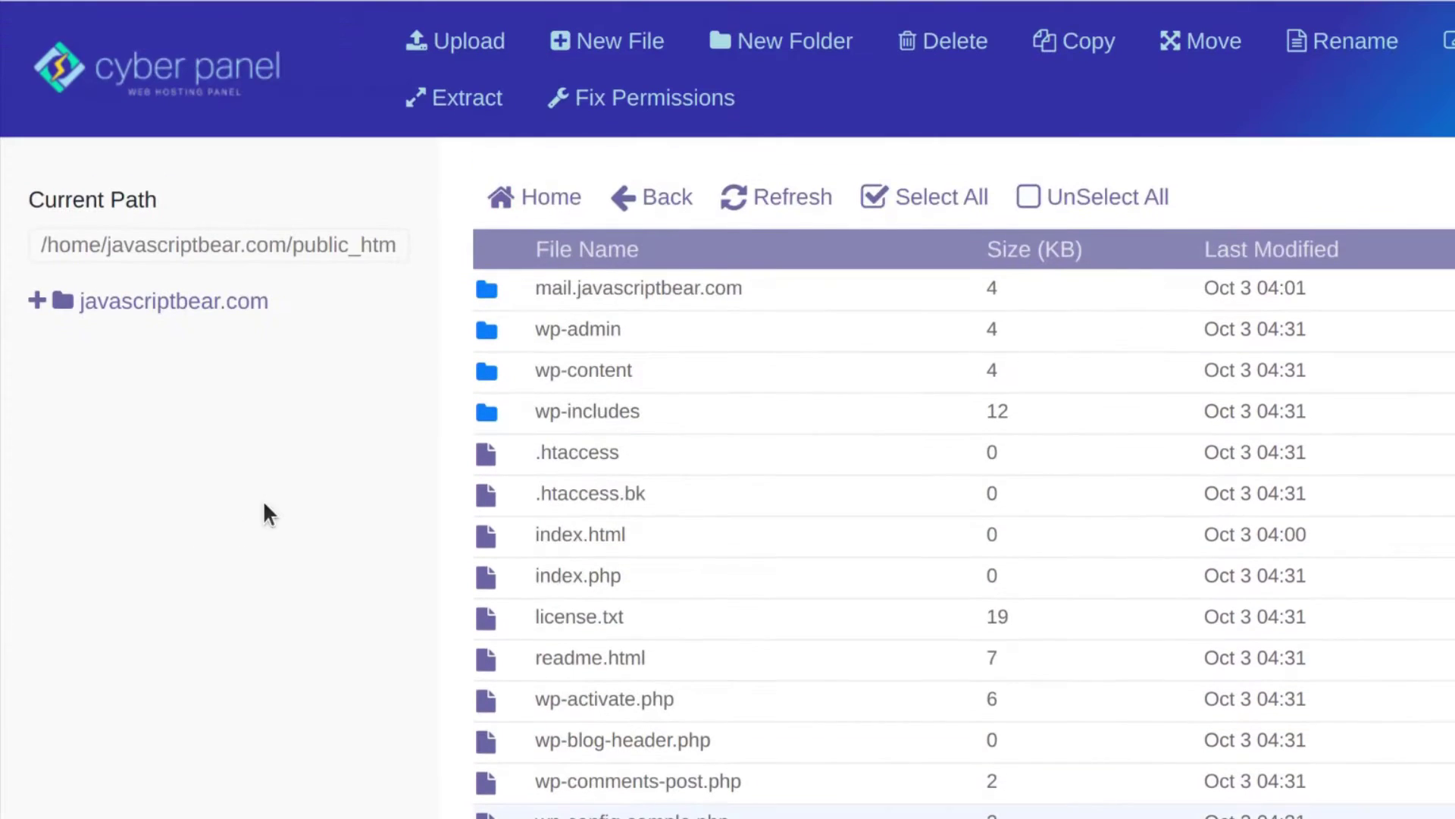
scroll(614, 487, down, 5)
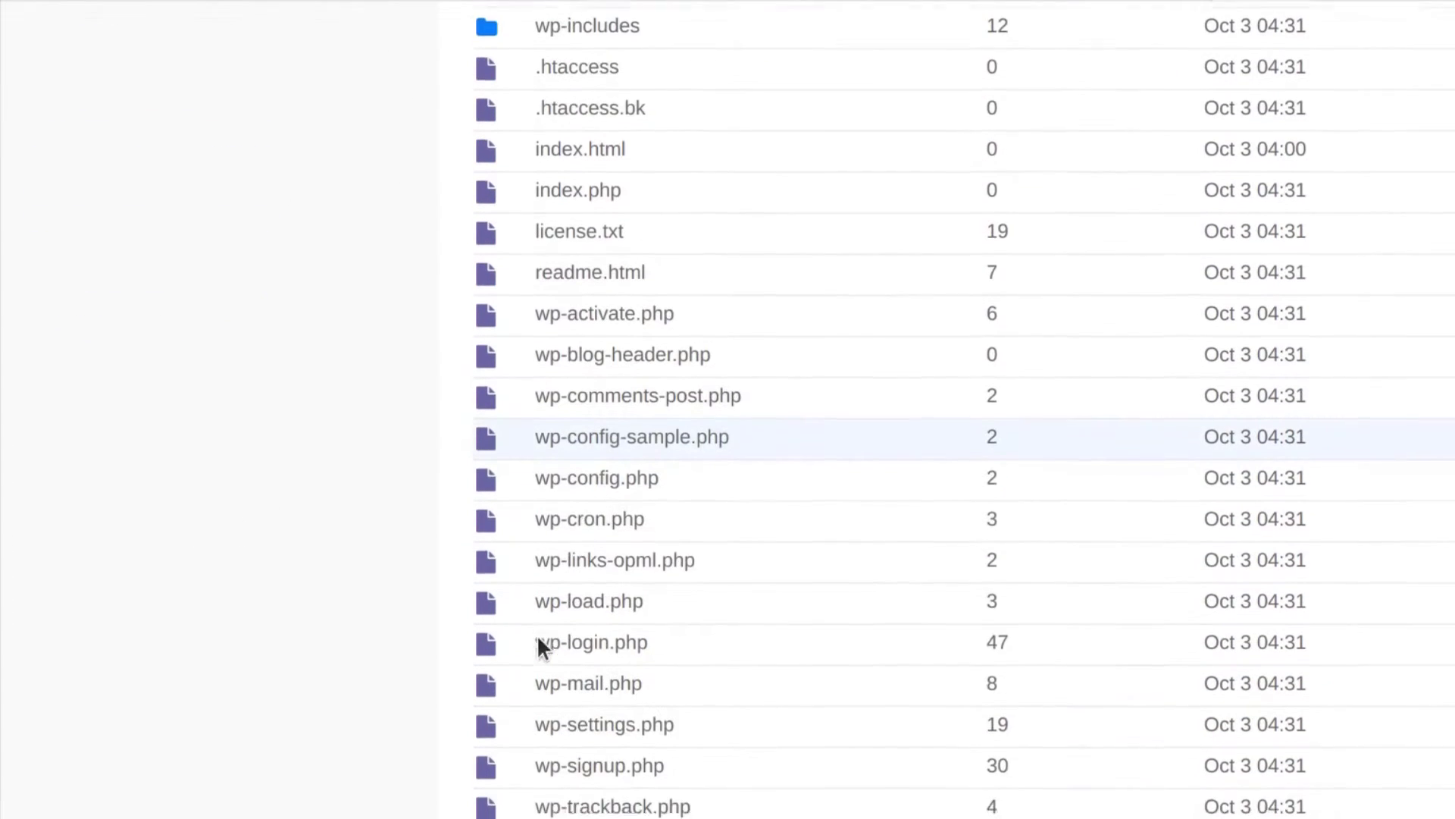
scroll(538, 635, down, 1)
Delete wp-config-sample.php and confirm the deletion
right_click(578, 385)
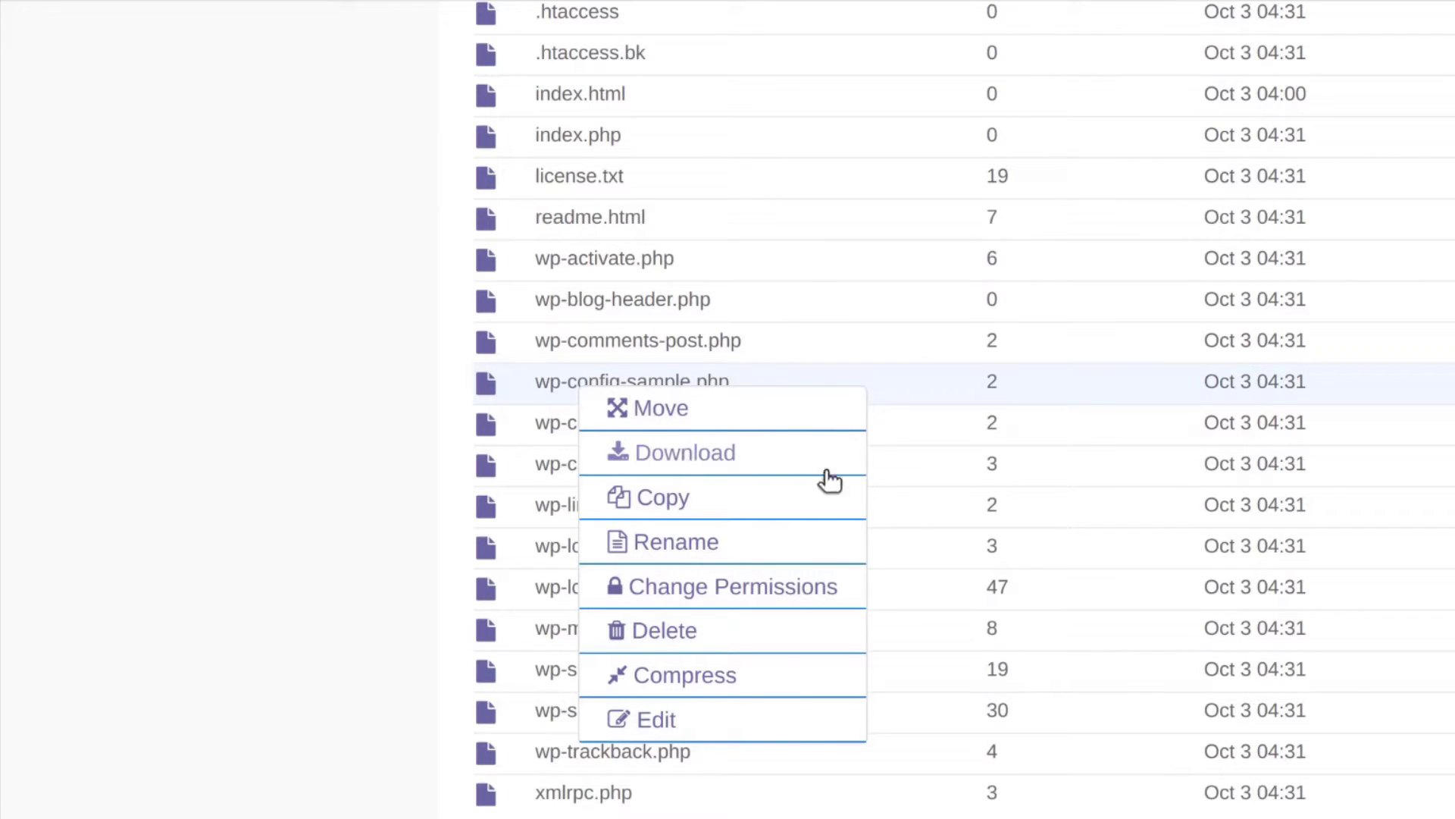
click(653, 636)
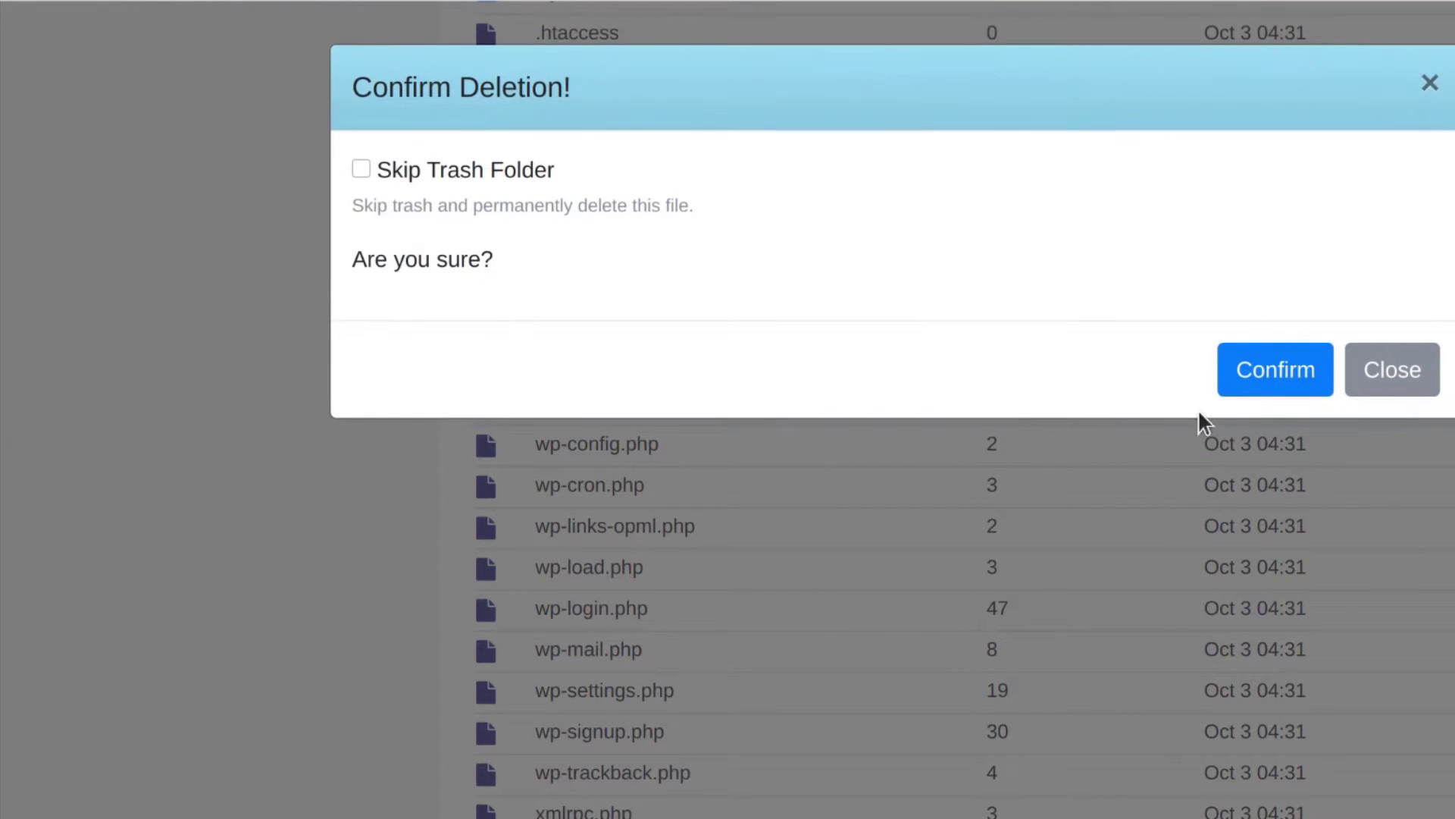
click(1266, 379)
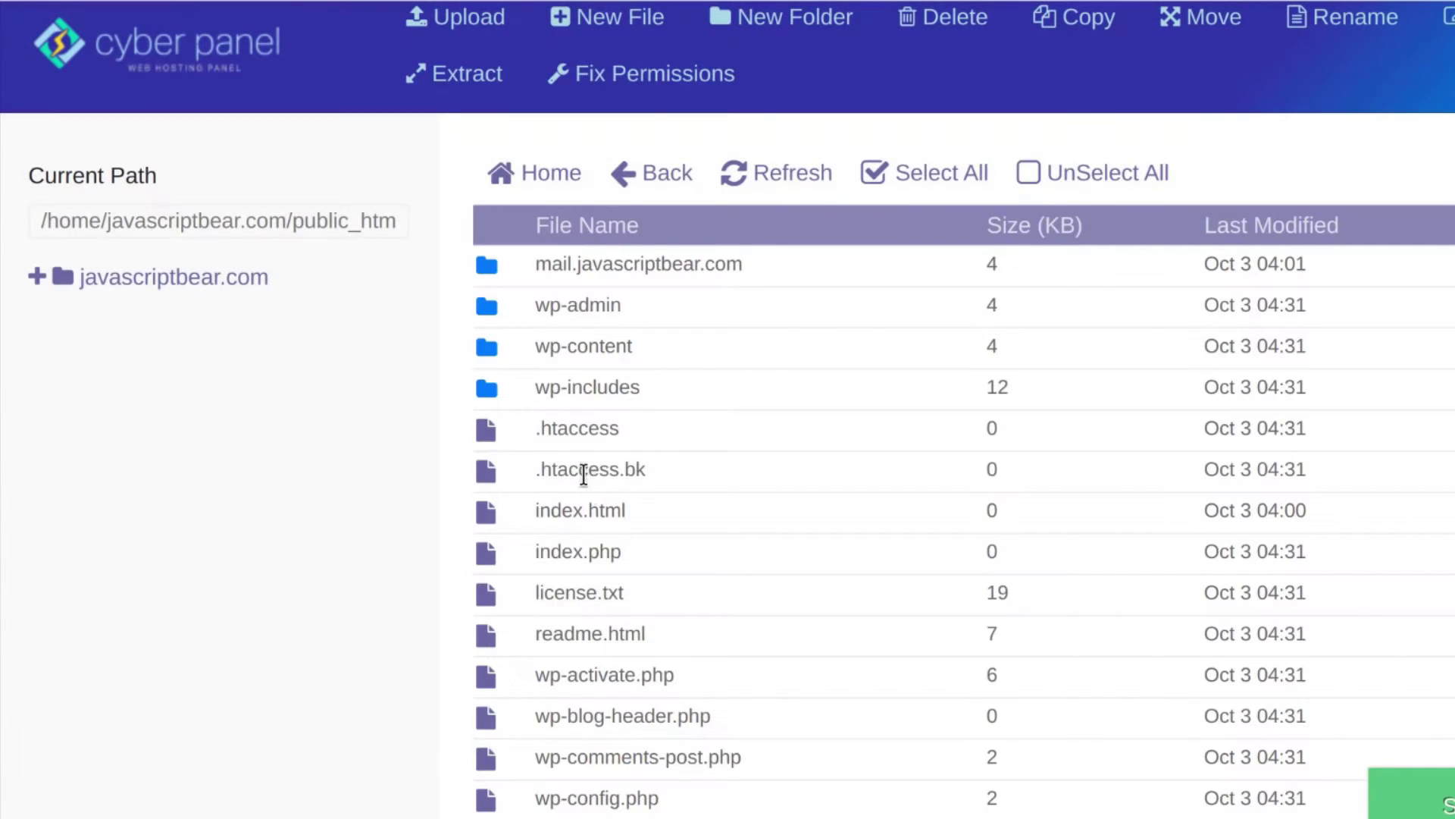
scroll(629, 485, down, 5)
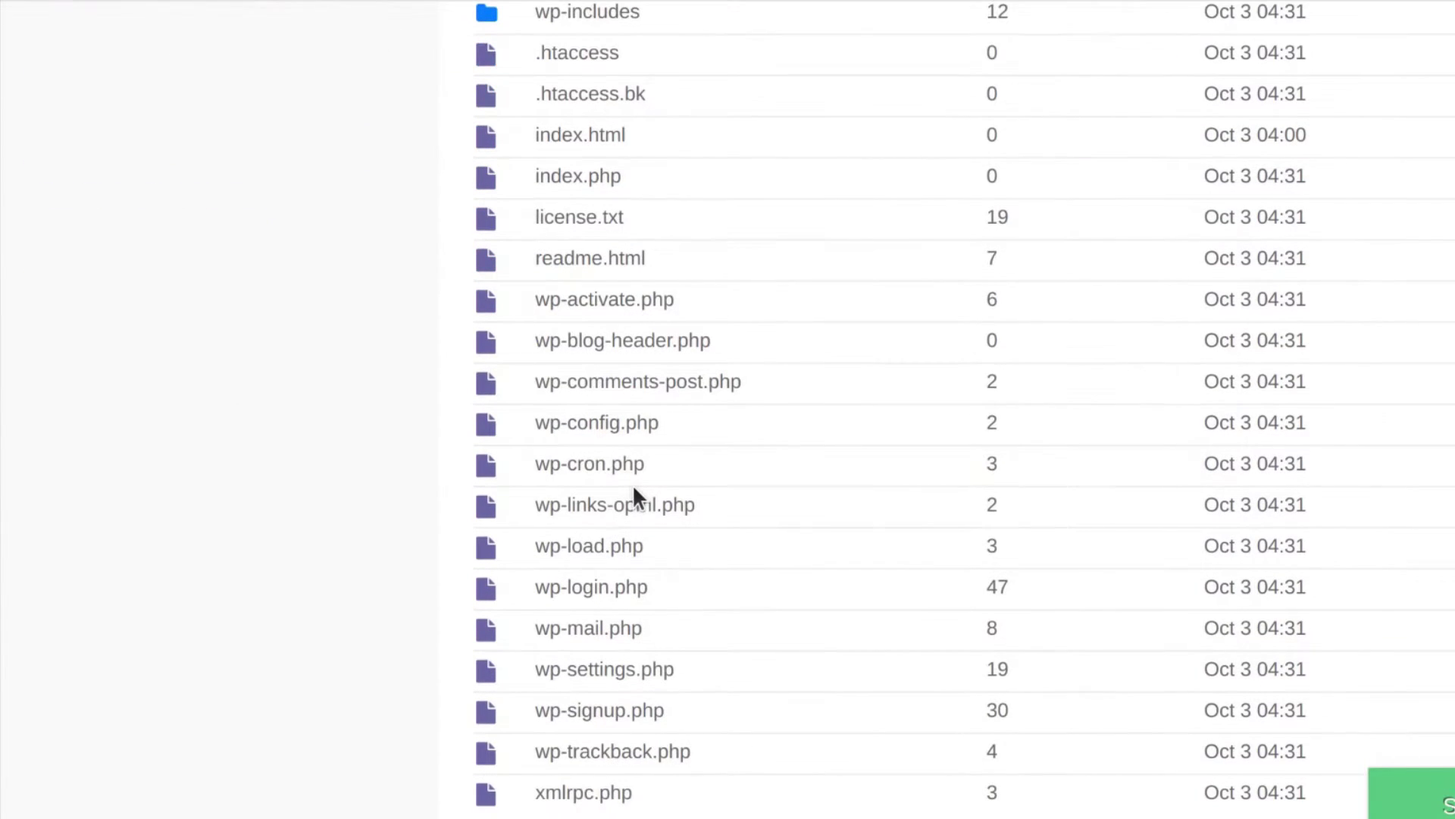
scroll(637, 481, up, 5)
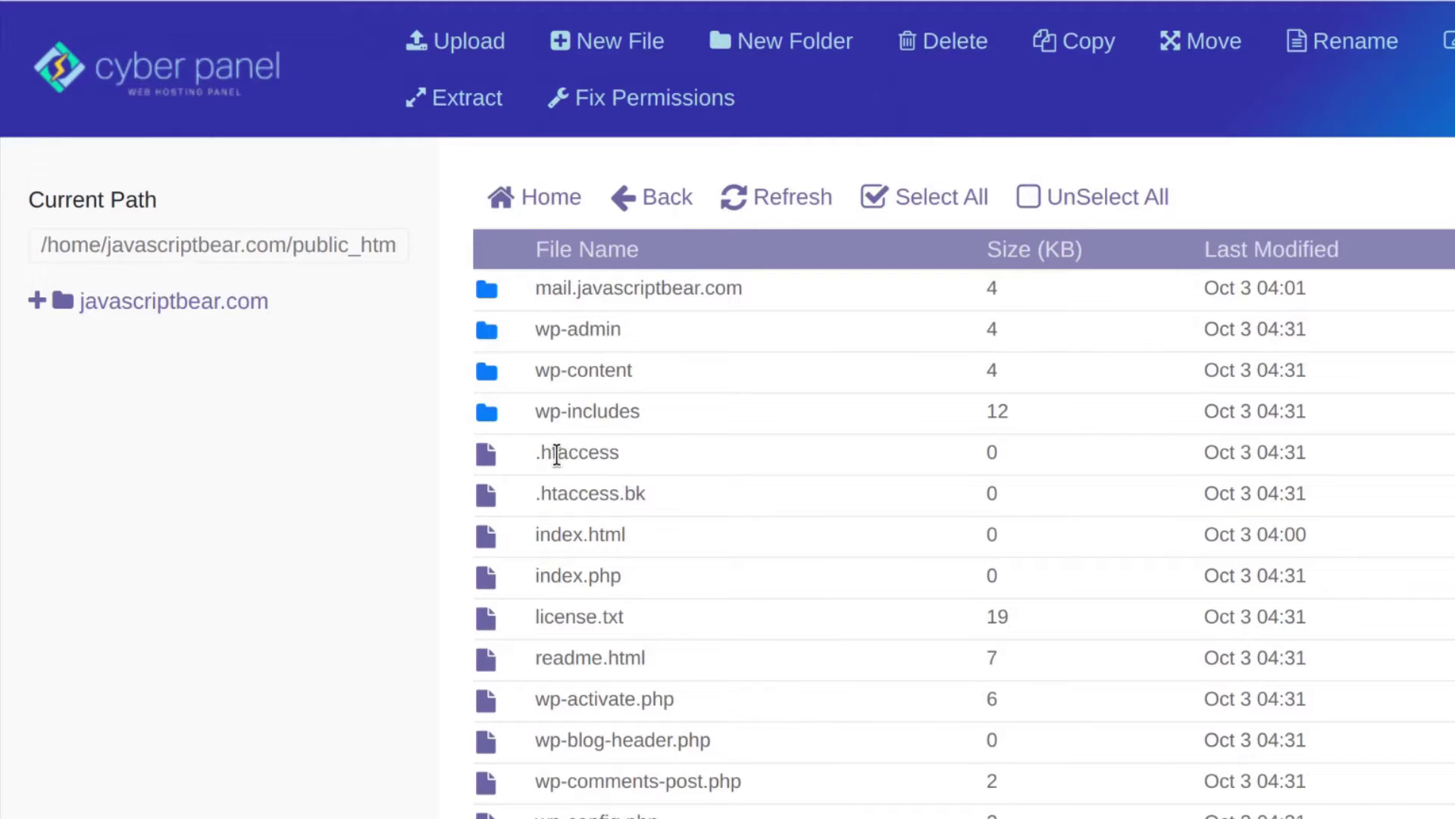
View the placeholder index.html in the HTML Editor, then close the editor
scroll(551, 485, down, 5)
scroll(576, 455, up, 5)
scroll(639, 539, down, 5)
scroll(598, 470, up, 4)
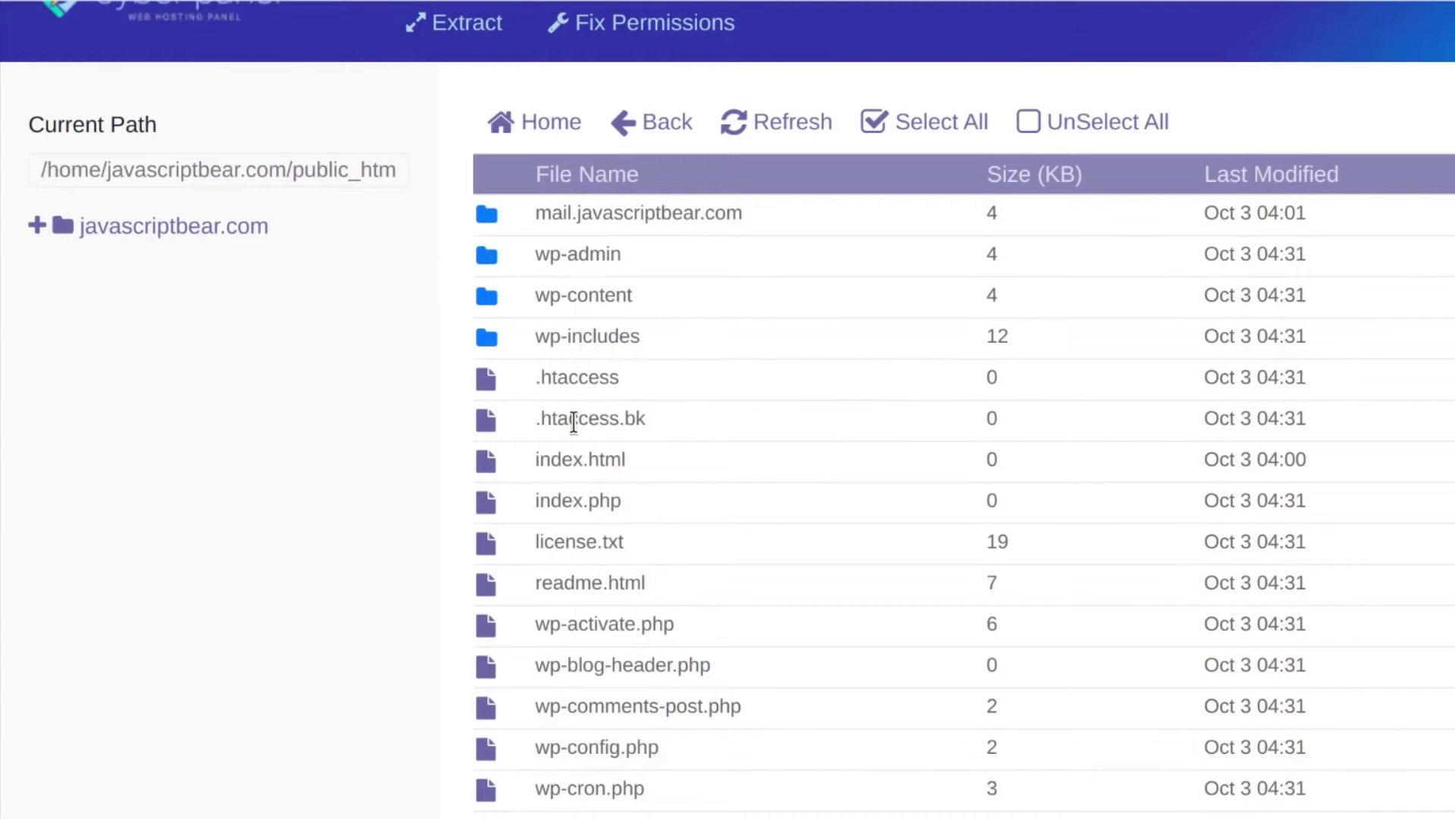
right_click(518, 455)
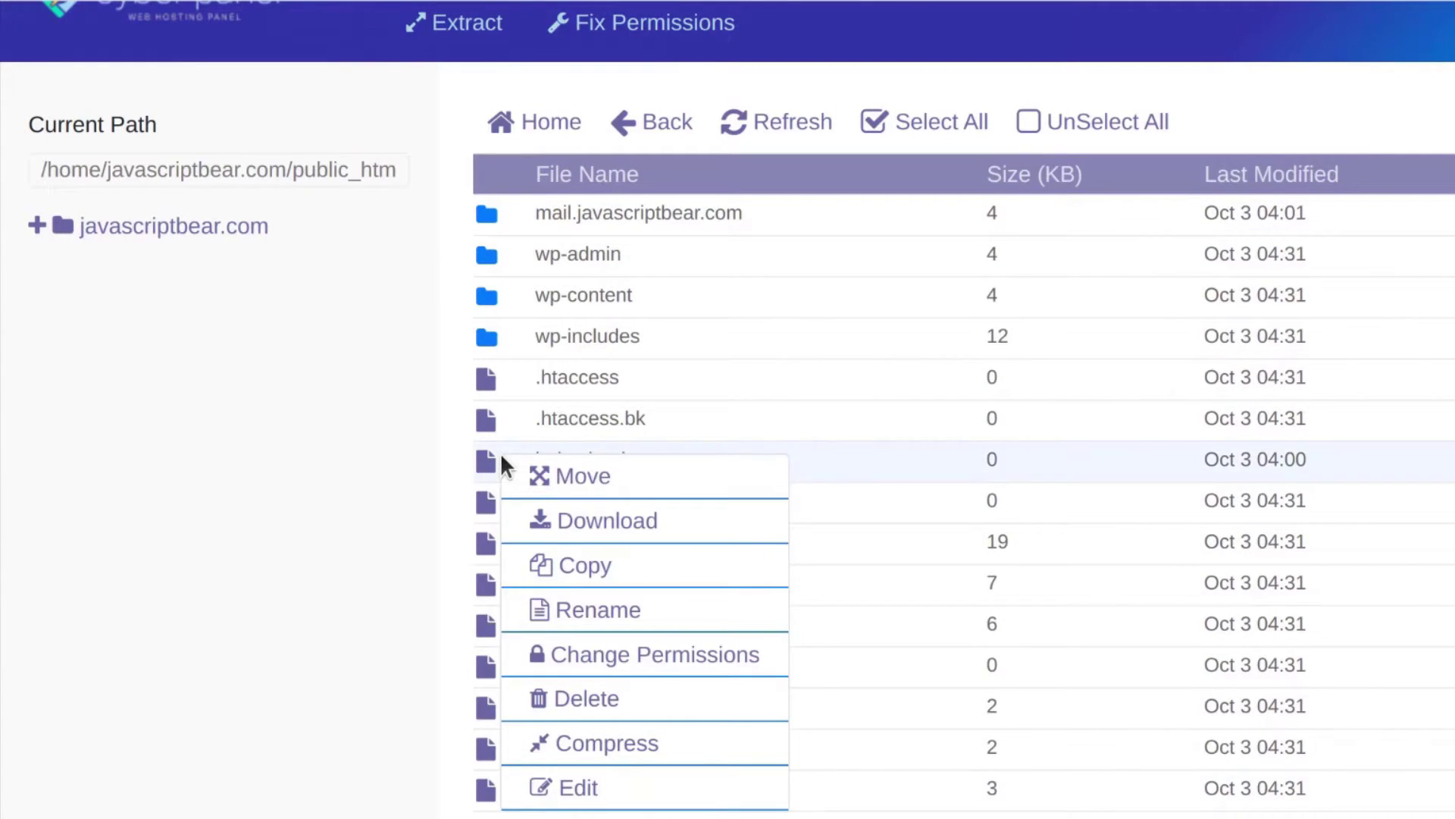
click(576, 787)
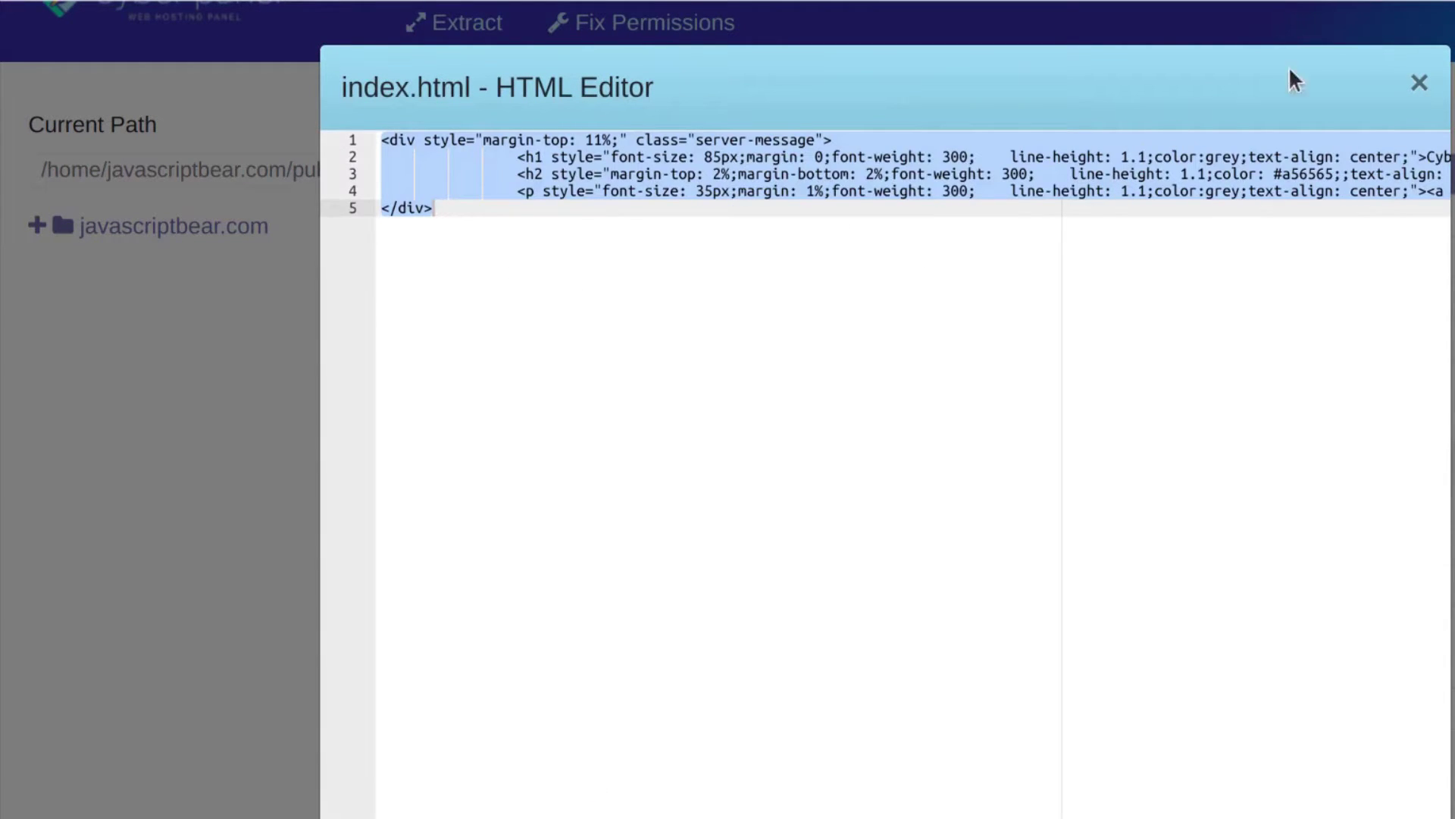
click(1417, 80)
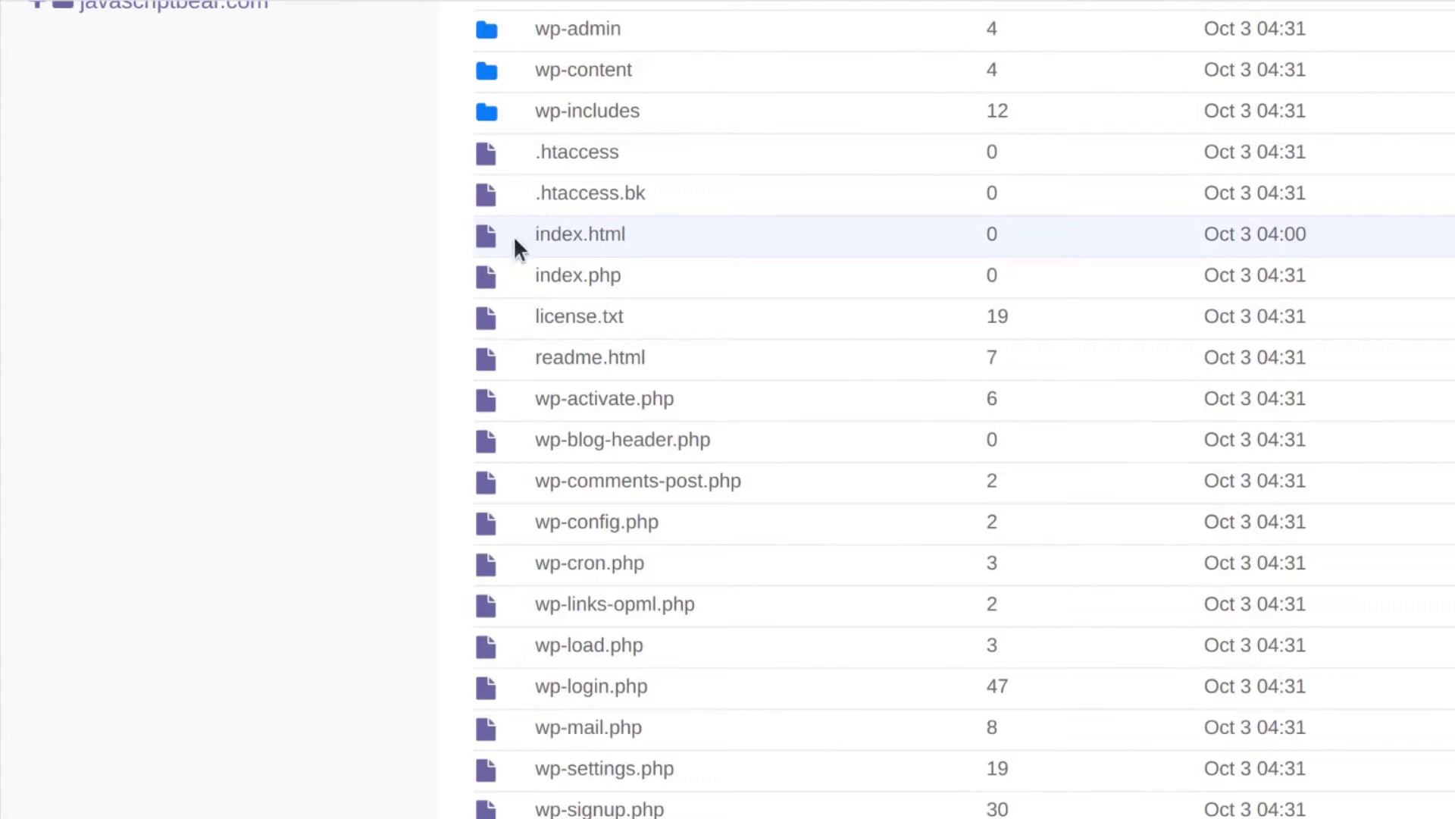
Delete index.html from public_html
right_click(513, 236)
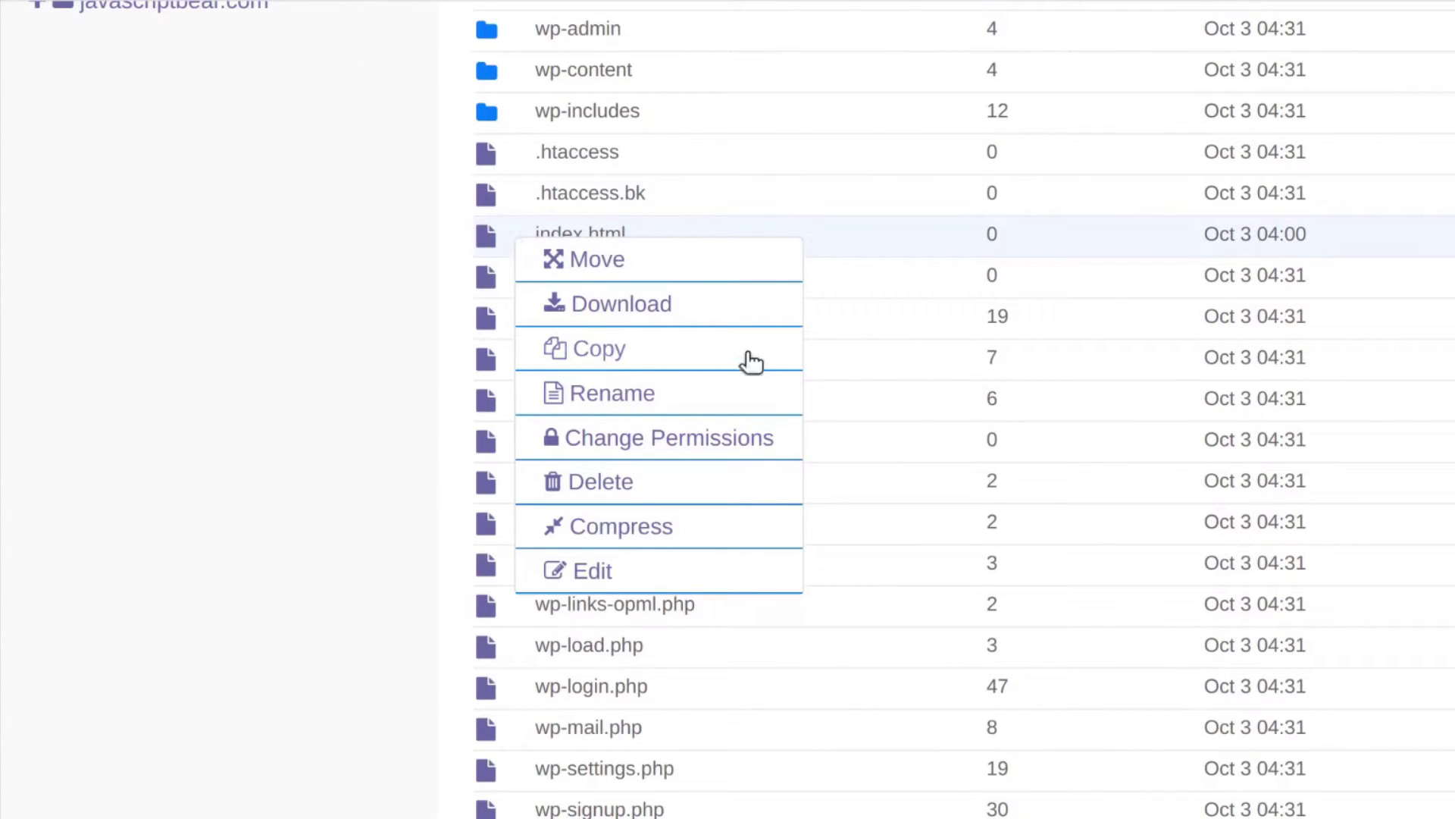
click(592, 485)
click(1254, 366)
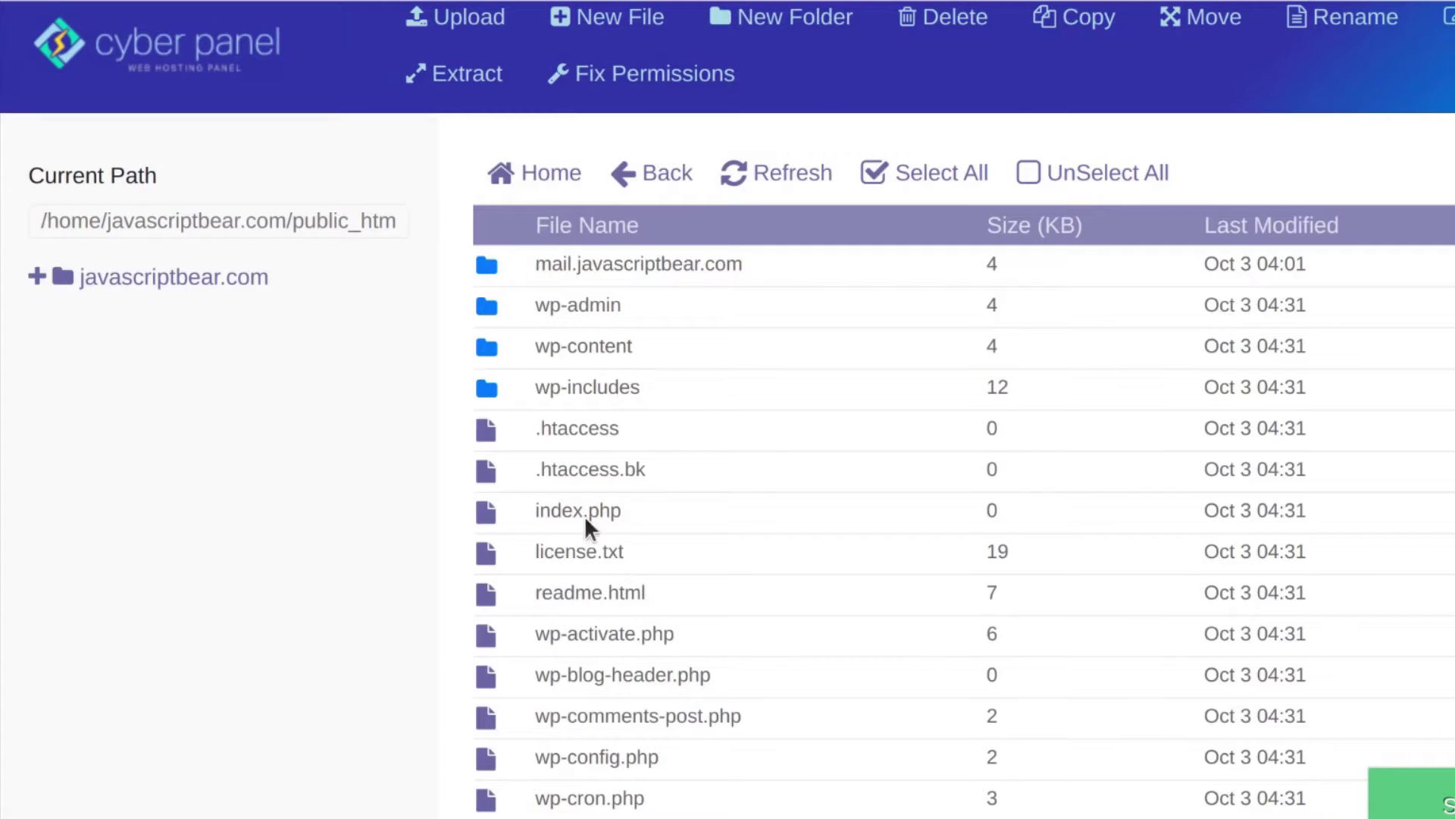
Select .htaccess, .htaccess.bk, license.txt, readme.html, index.php and wp-blog-header.php
click(555, 433)
click(563, 470)
click(575, 560)
click(578, 603)
click(580, 599)
click(589, 506)
click(583, 599)
click(580, 679)
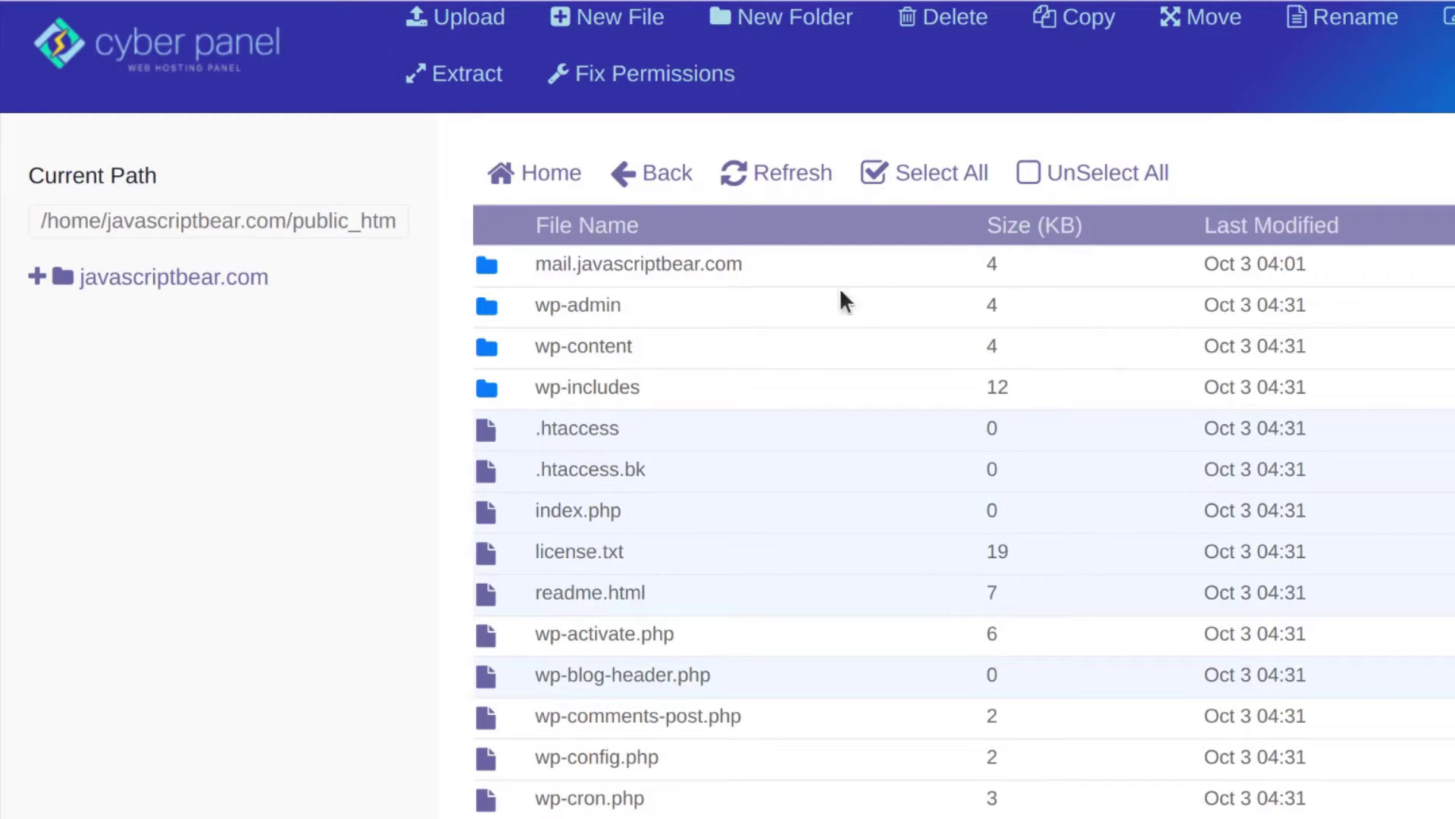
scroll(534, 552, up, 1)
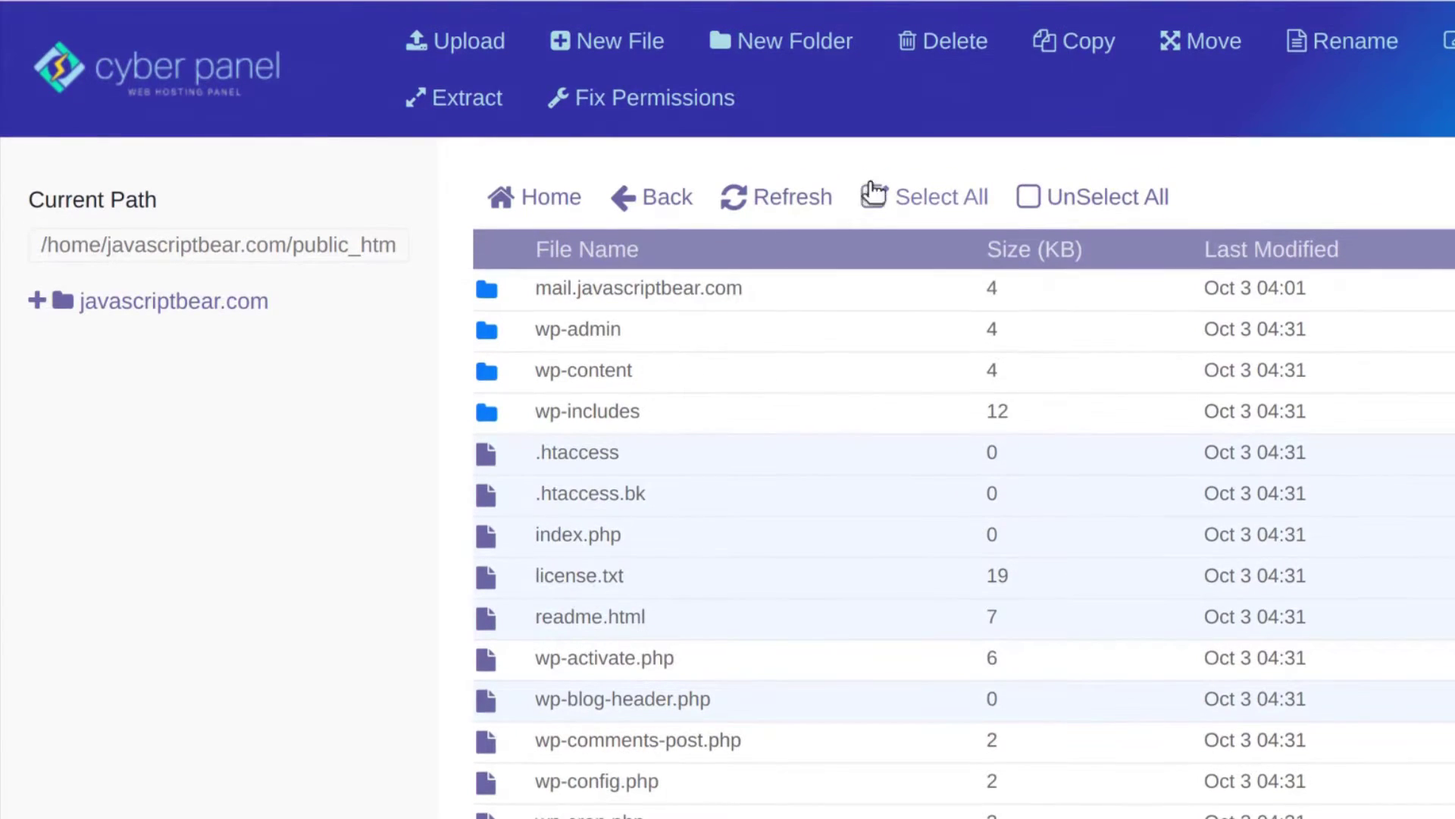
Compress the selected files into a zip archive named sam
click(1446, 41)
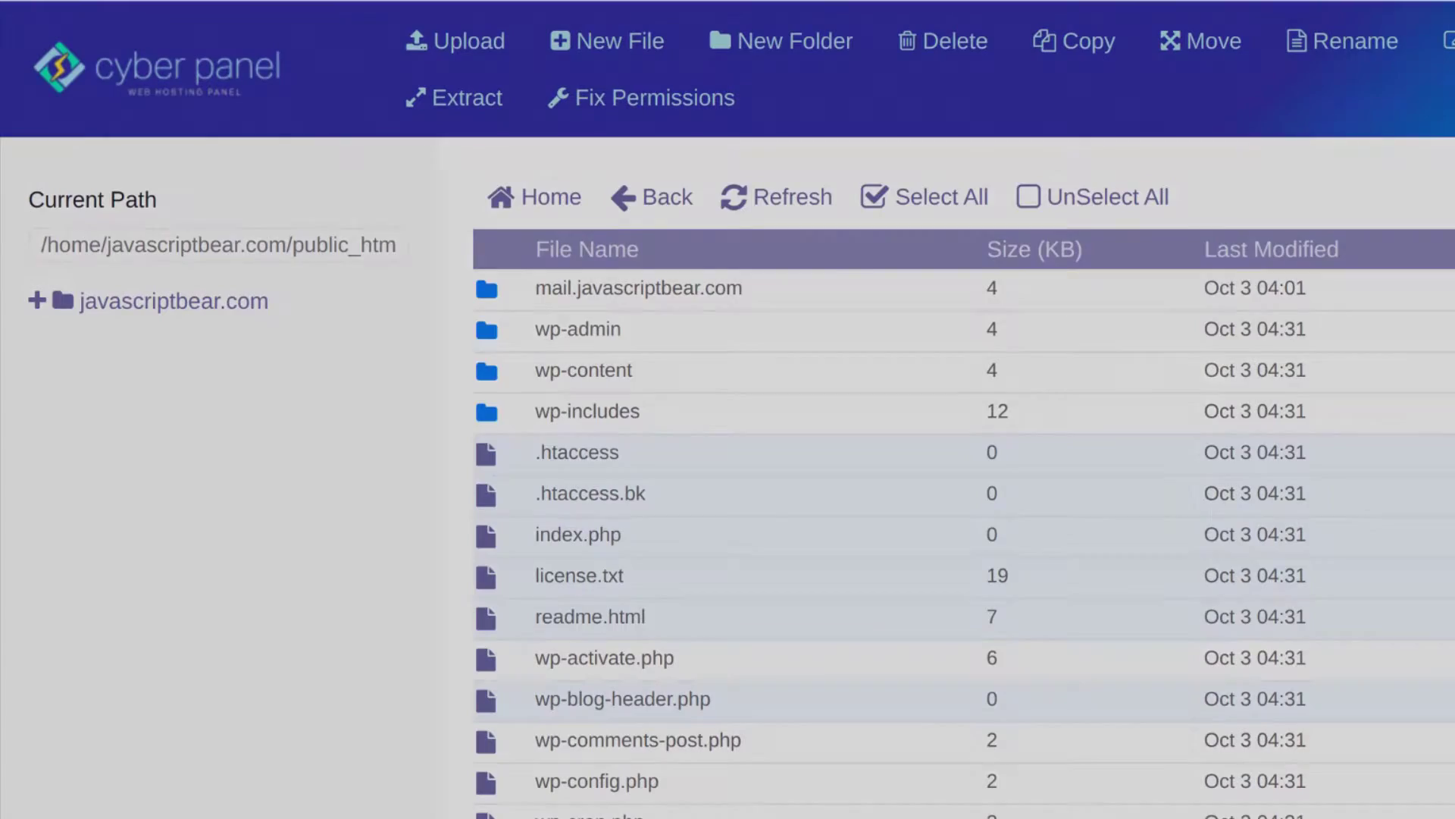
click(384, 387)
text(sam)
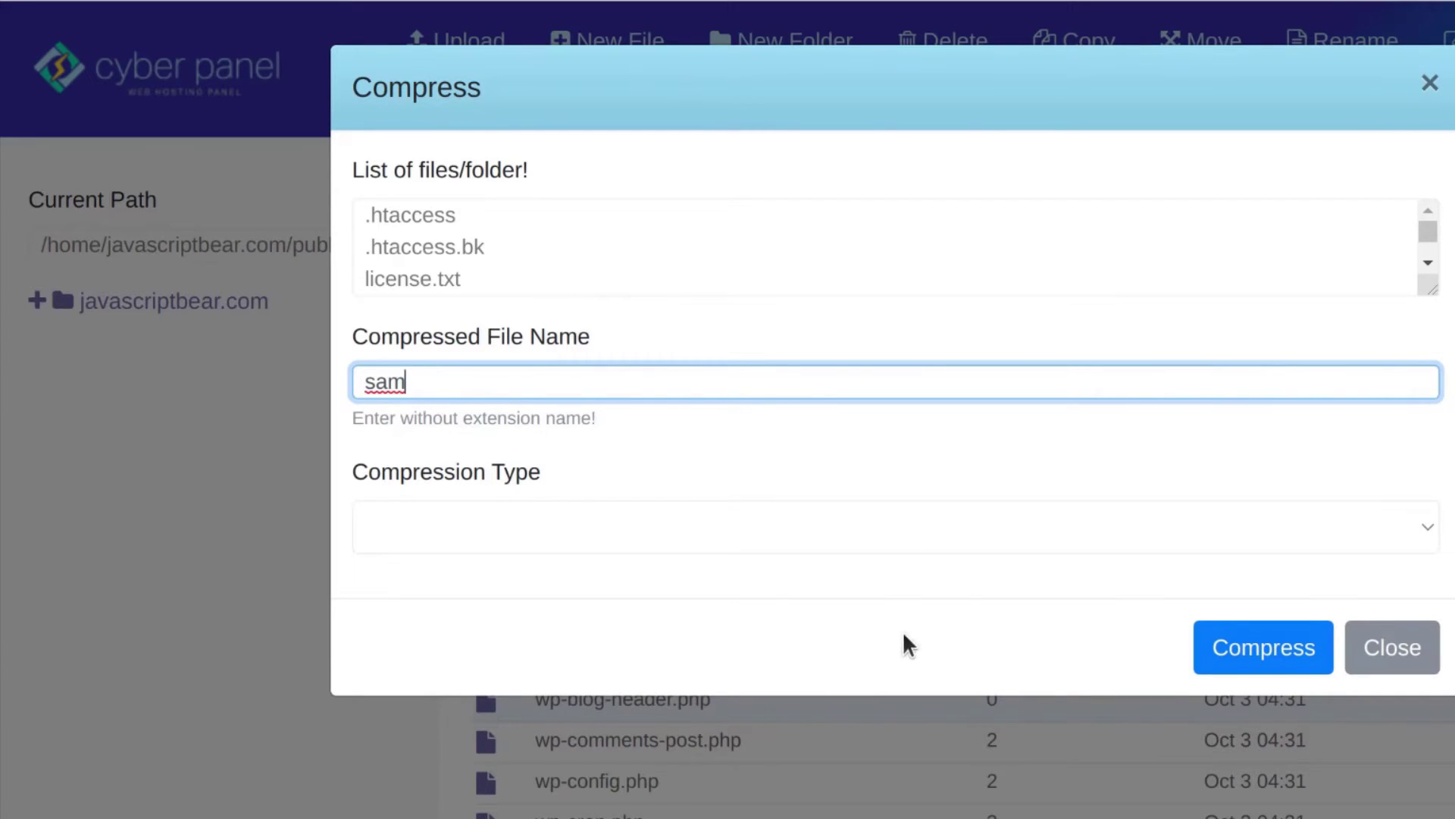
click(557, 519)
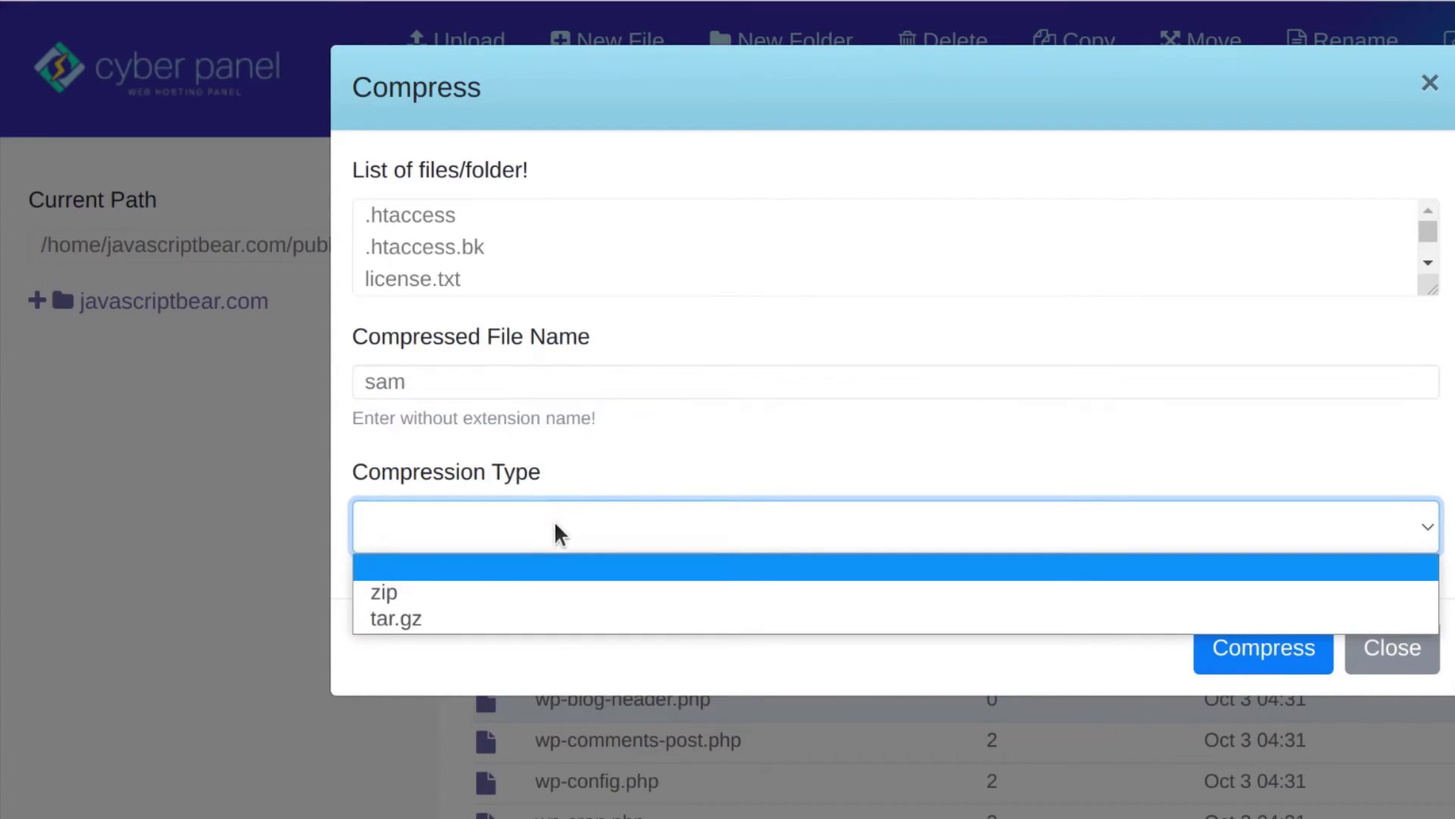
click(407, 594)
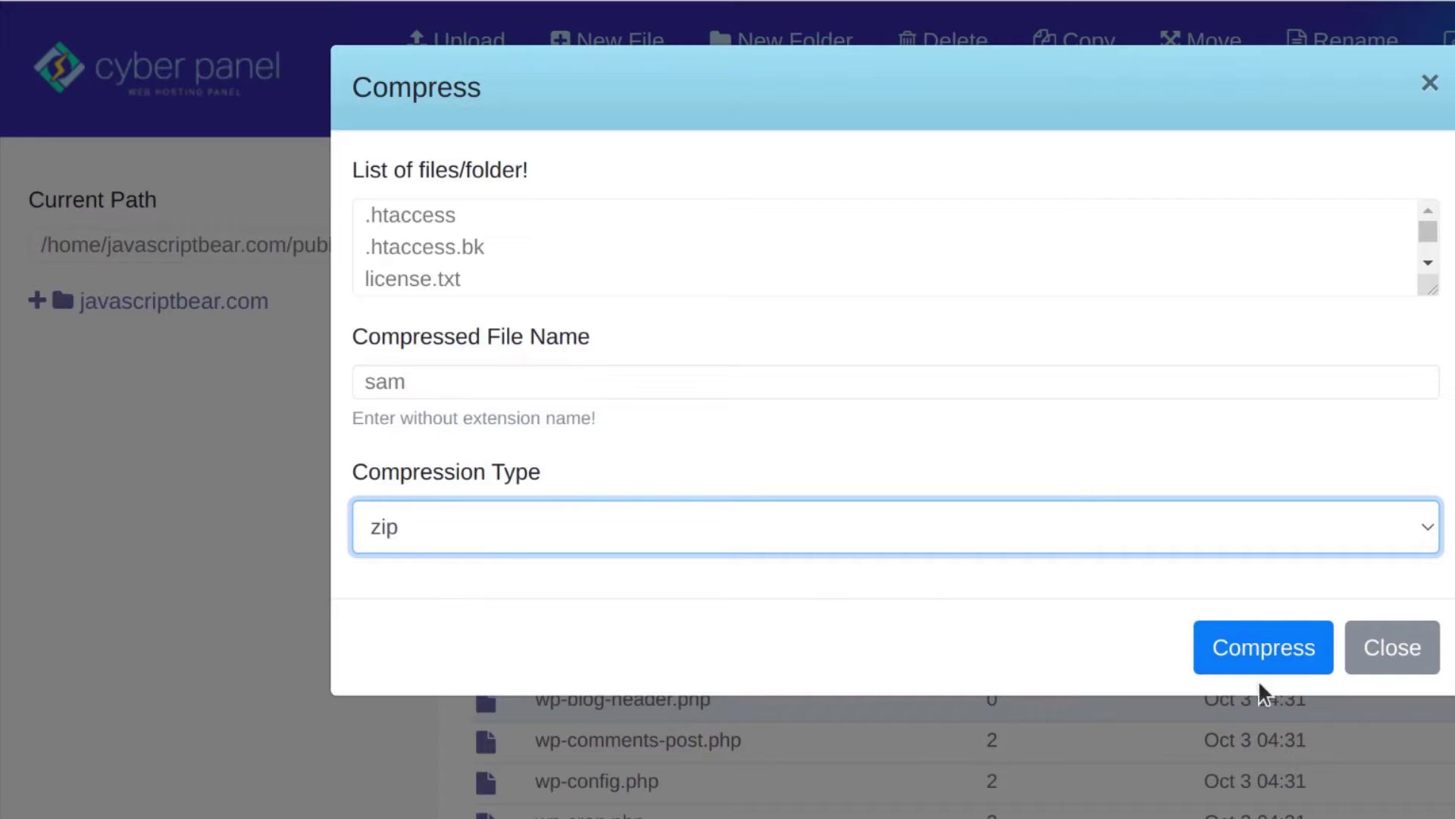
click(1274, 648)
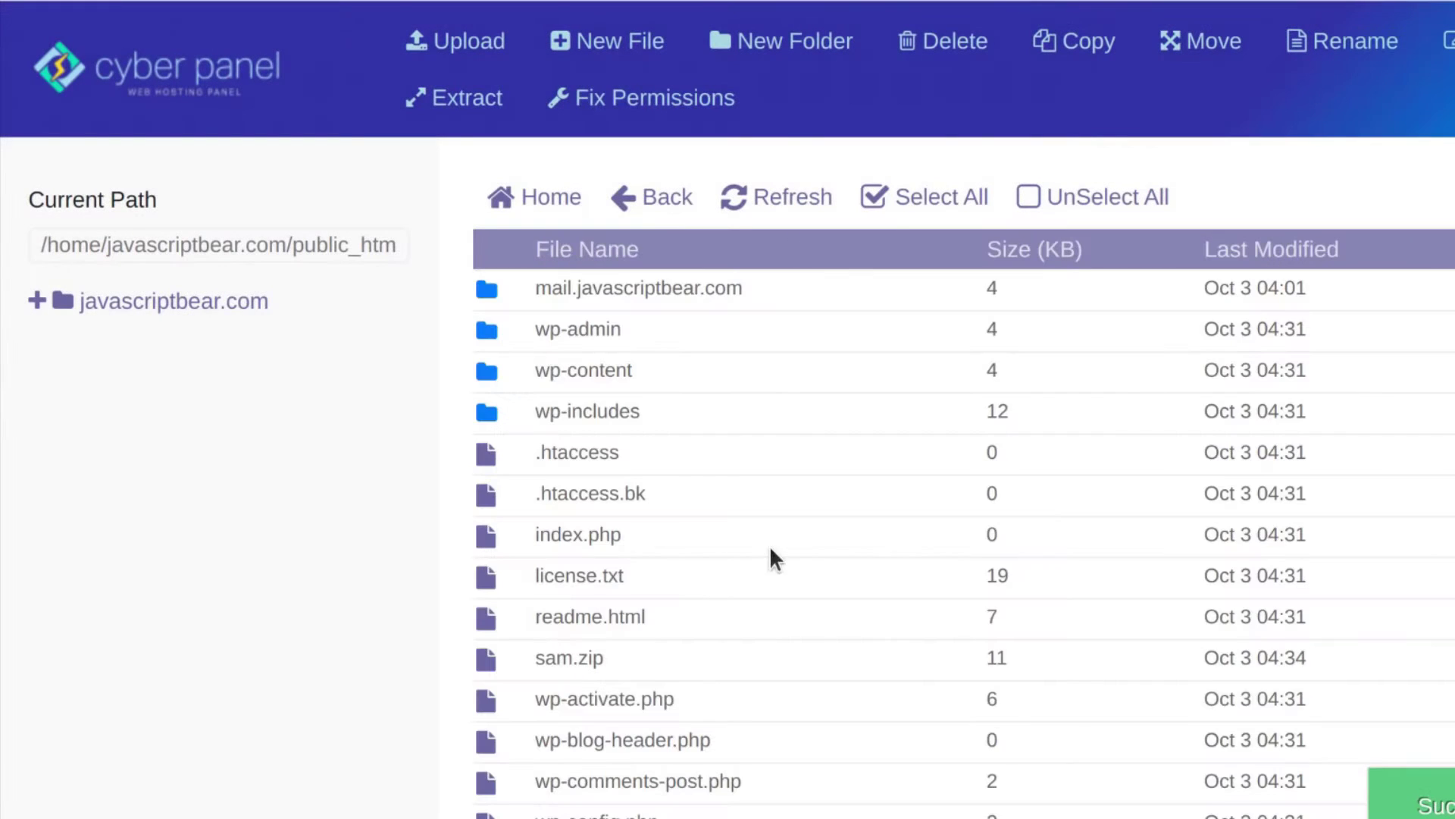
scroll(679, 565, down, 5)
scroll(583, 751, up, 5)
scroll(579, 702, down, 4)
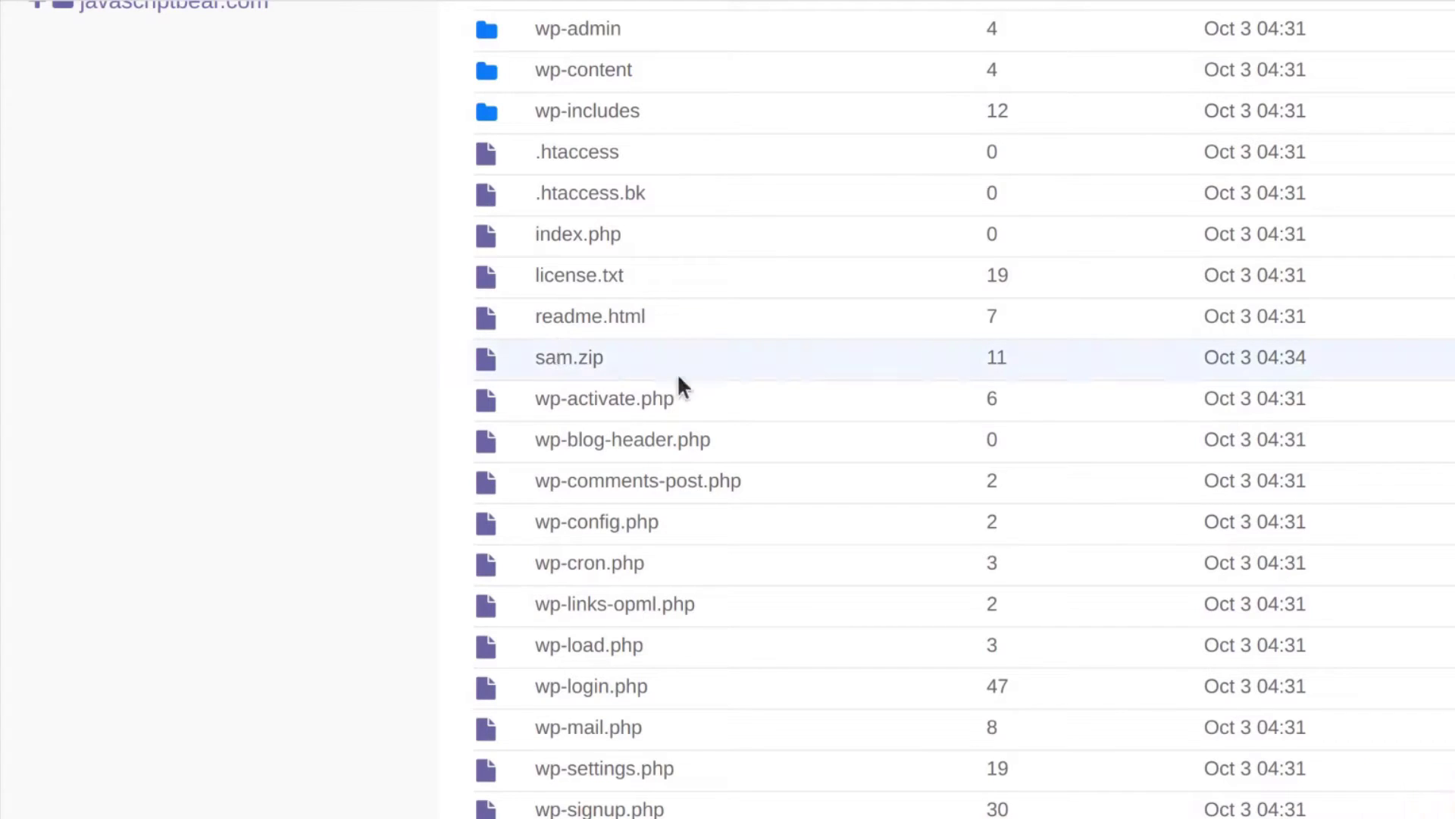
scroll(561, 485, up, 4)
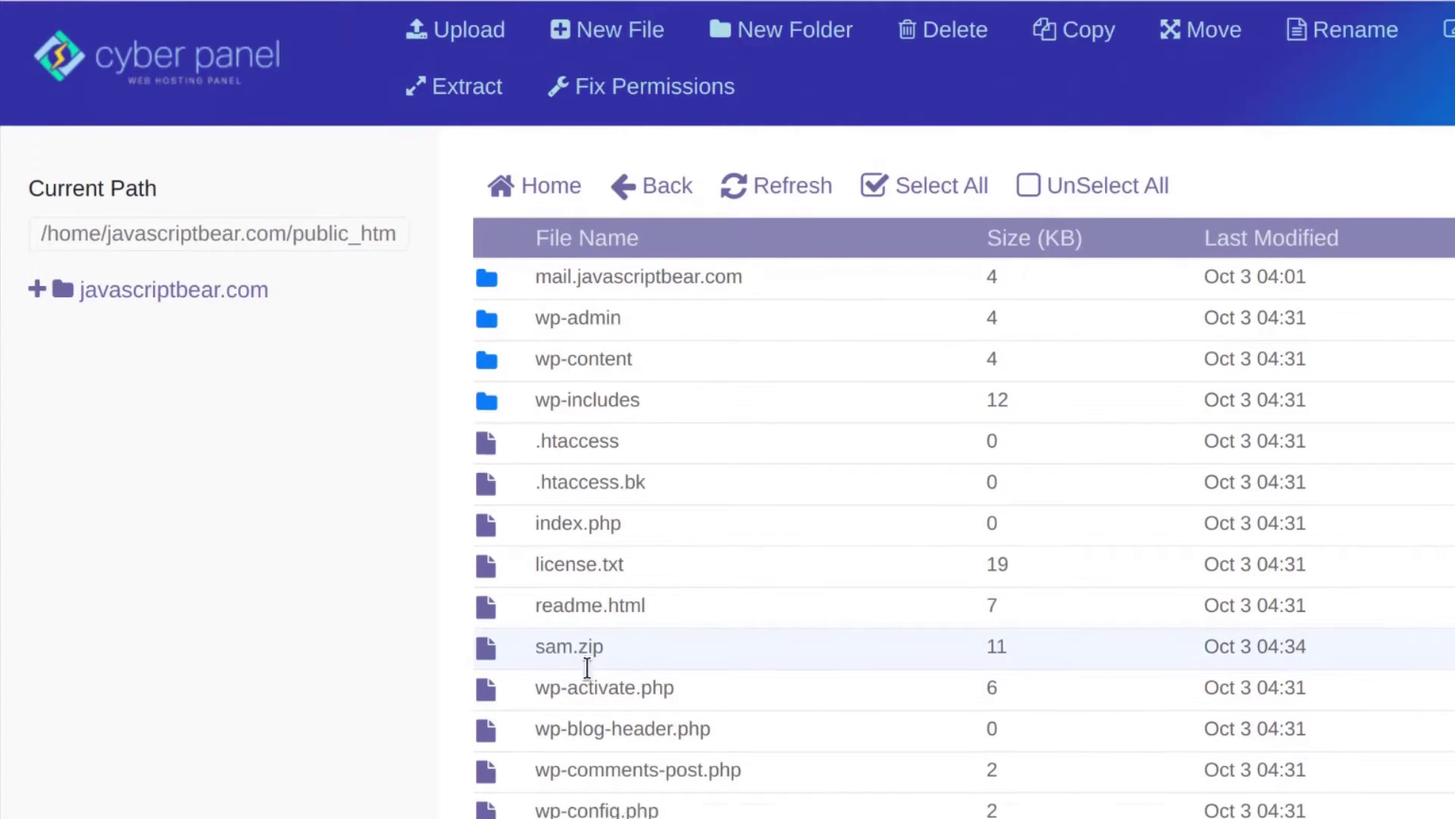
scroll(582, 683, down, 5)
scroll(530, 622, up, 5)
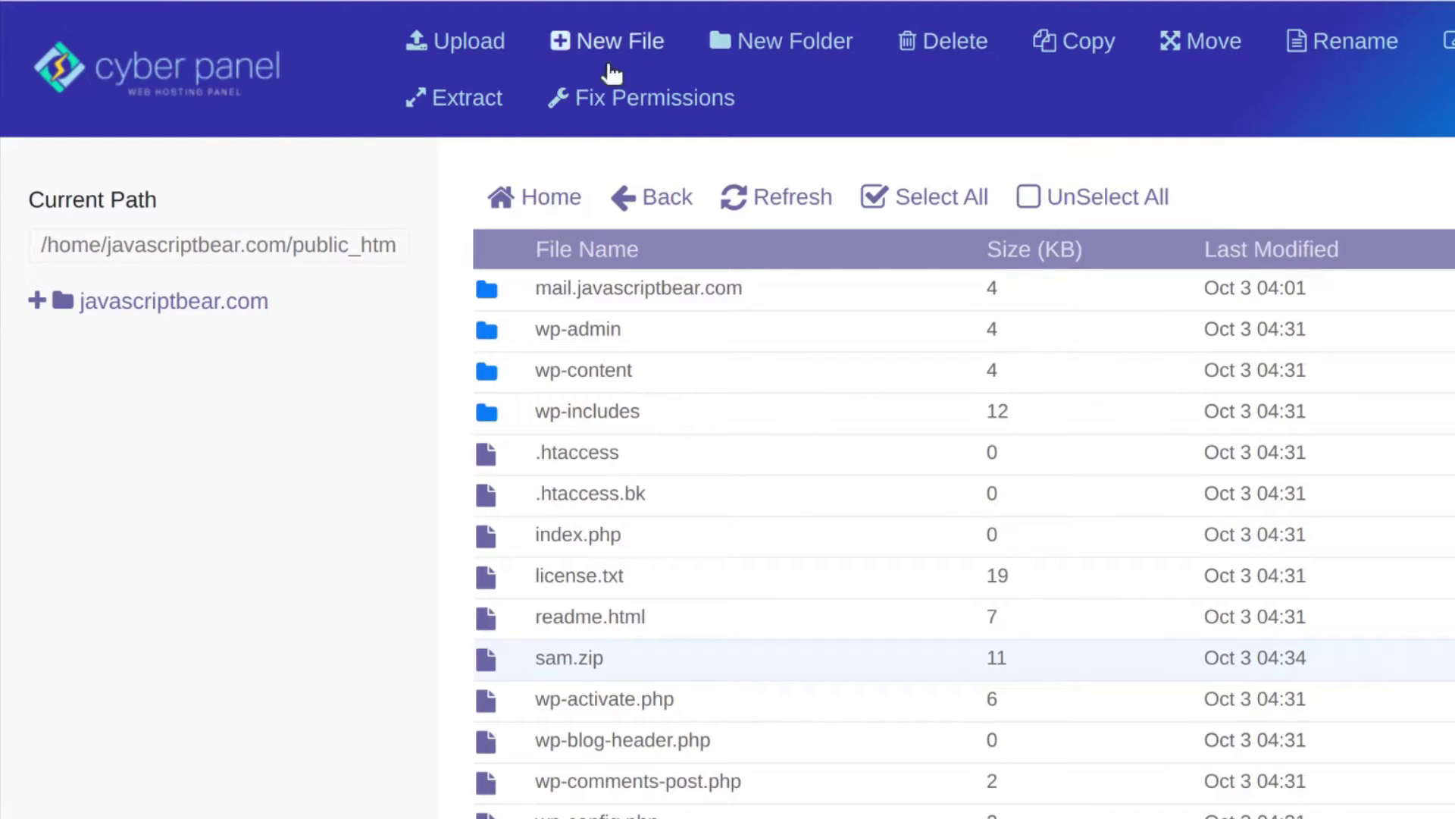
scroll(1026, 457, down, 5)
Visit javascriptbear.com from the pasted address and open the Hello world post
scroll(1033, 396, up, 5)
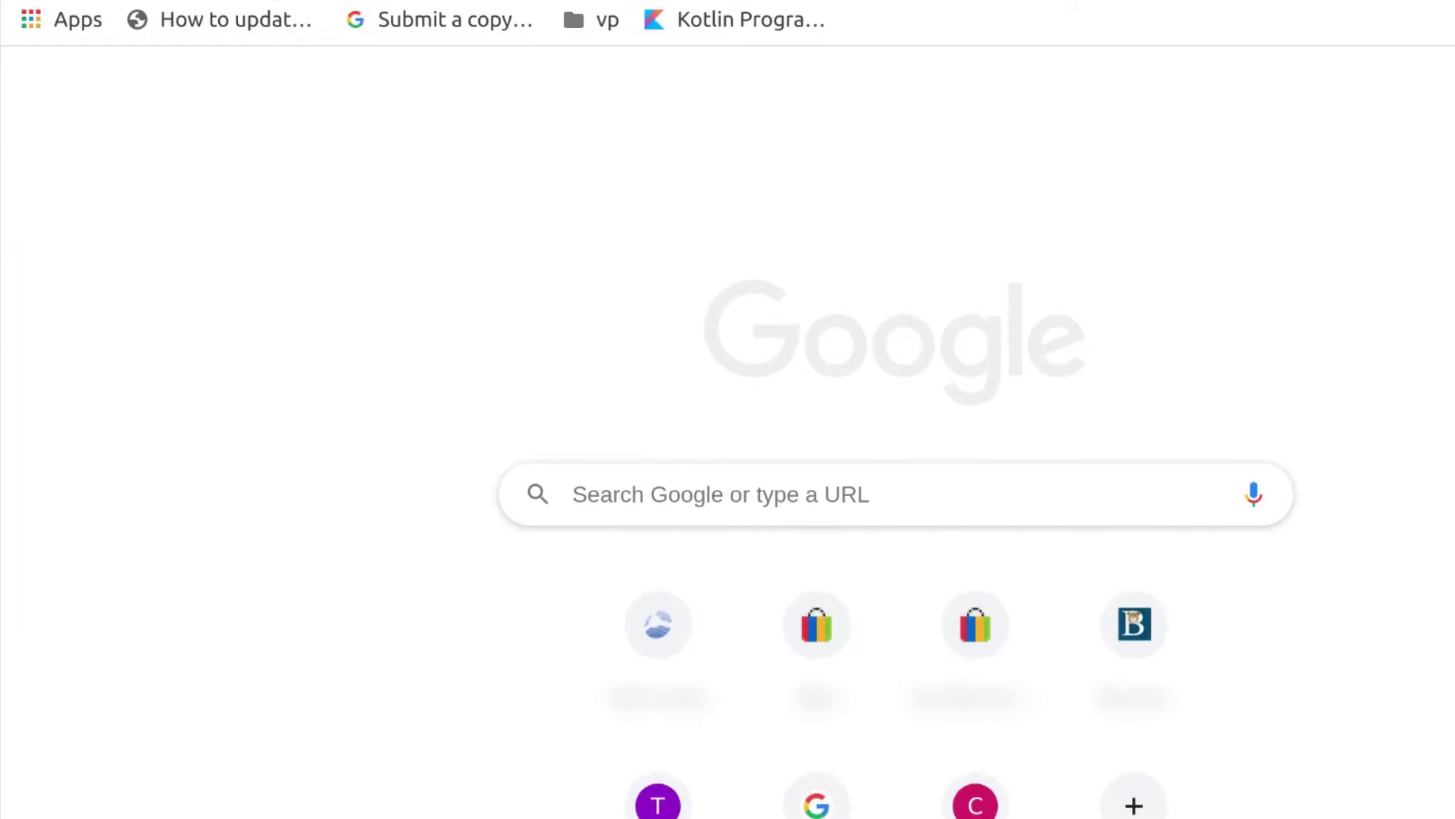
right_click(267, 2)
click(432, 155)
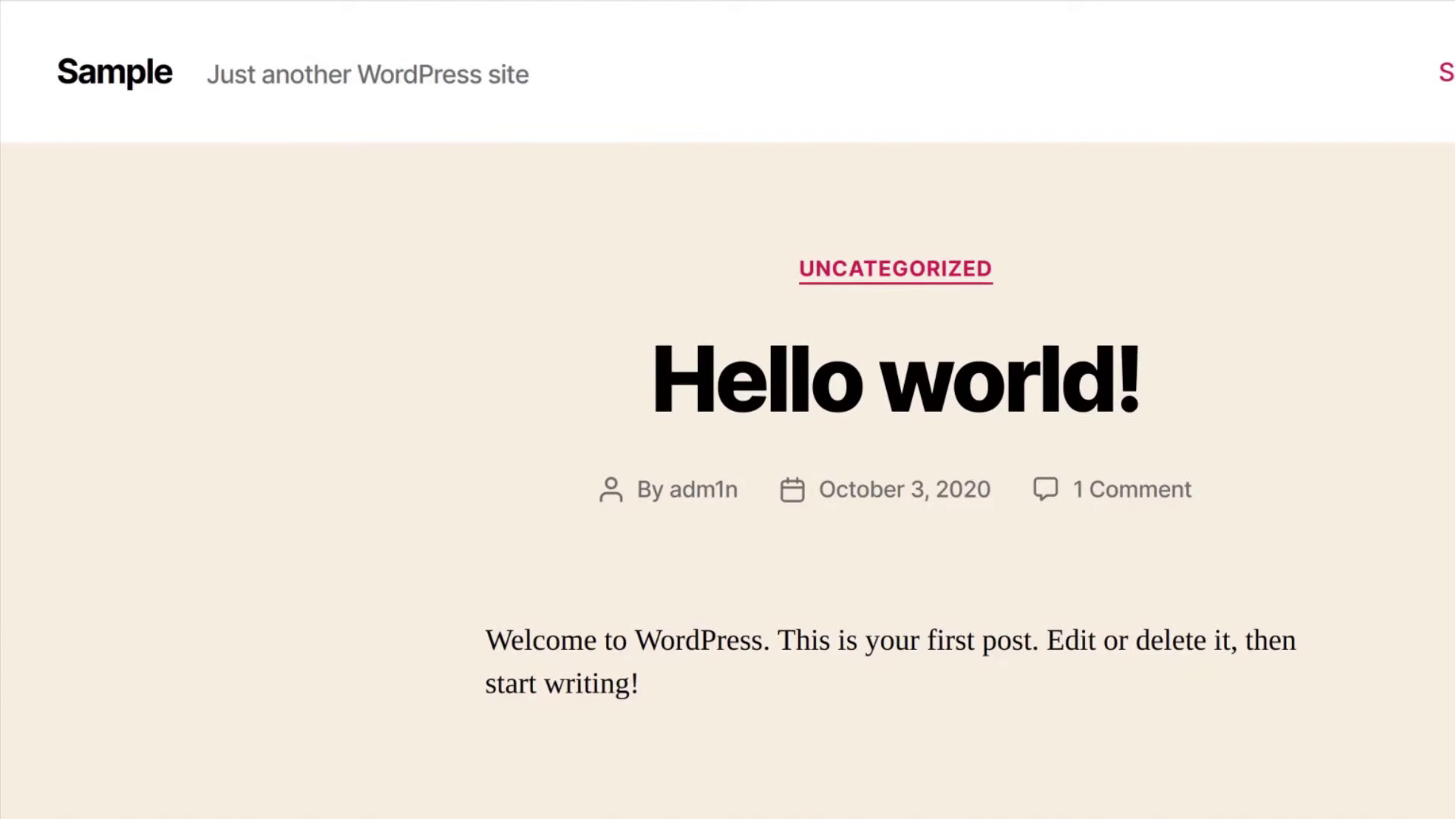
scroll(532, 517, down, 2)
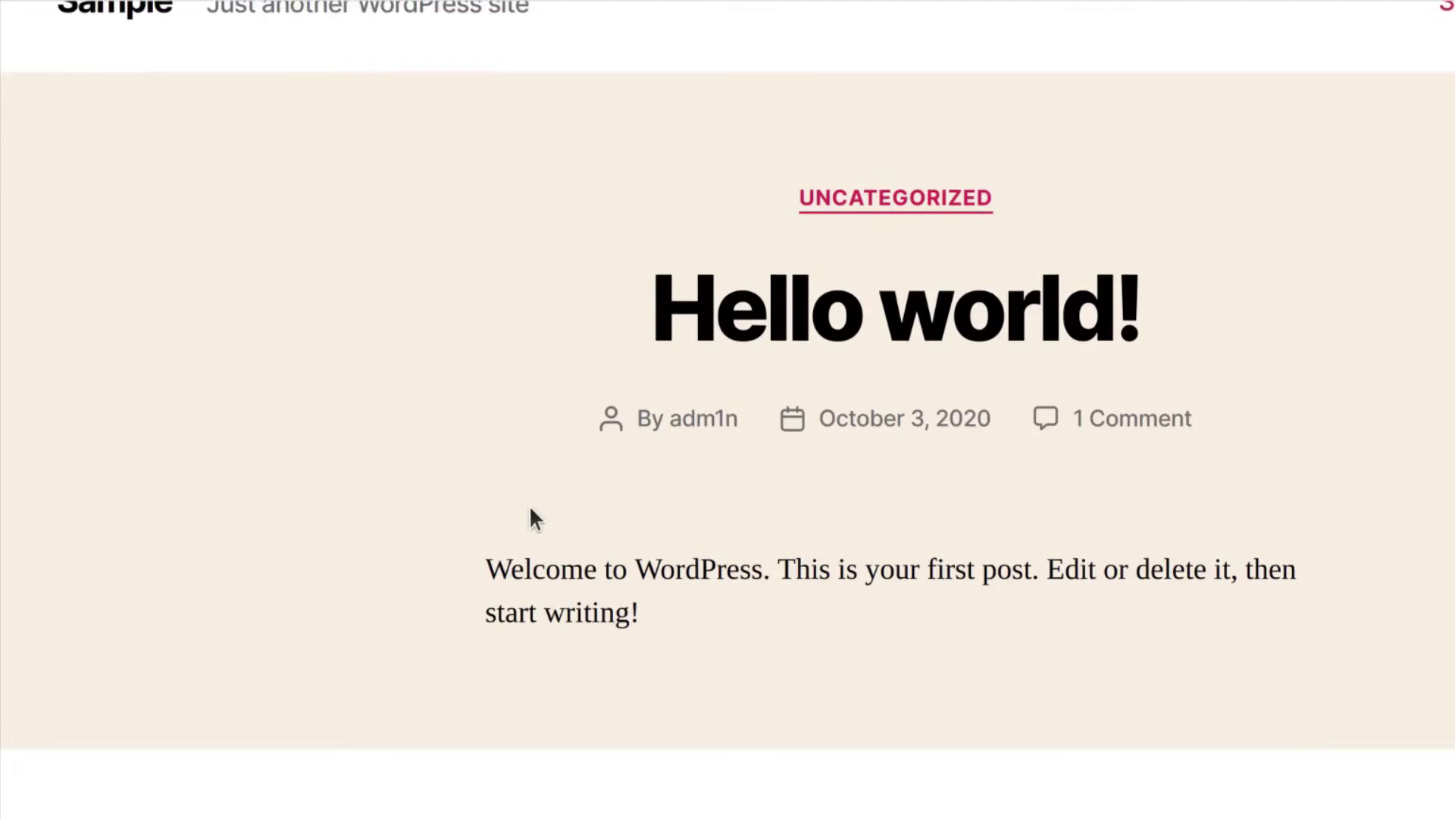
right_click(764, 252)
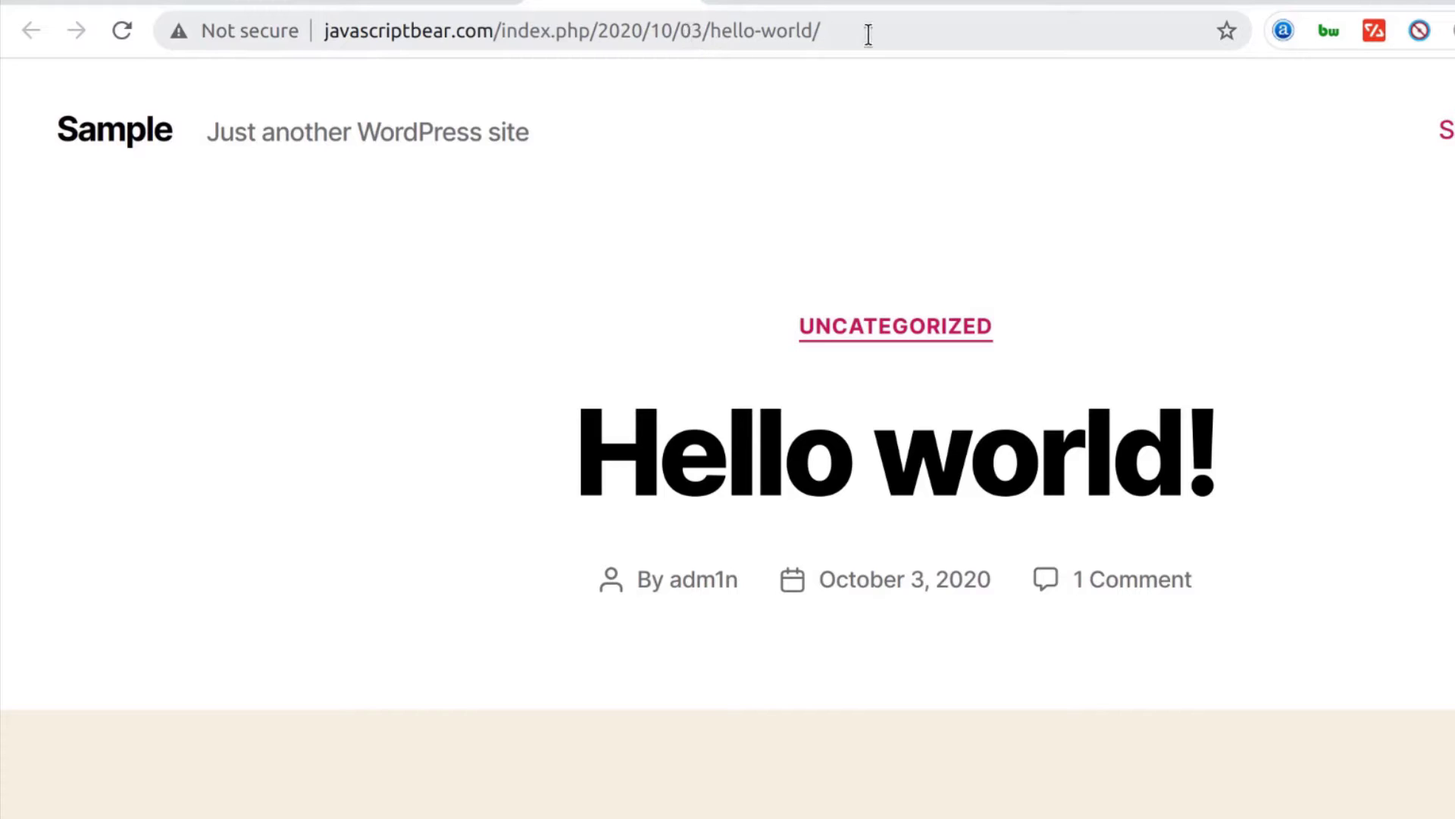
Trim the address back to the domain, then load javascriptbear.com/wp-admin
drag(868, 33, 504, 25)
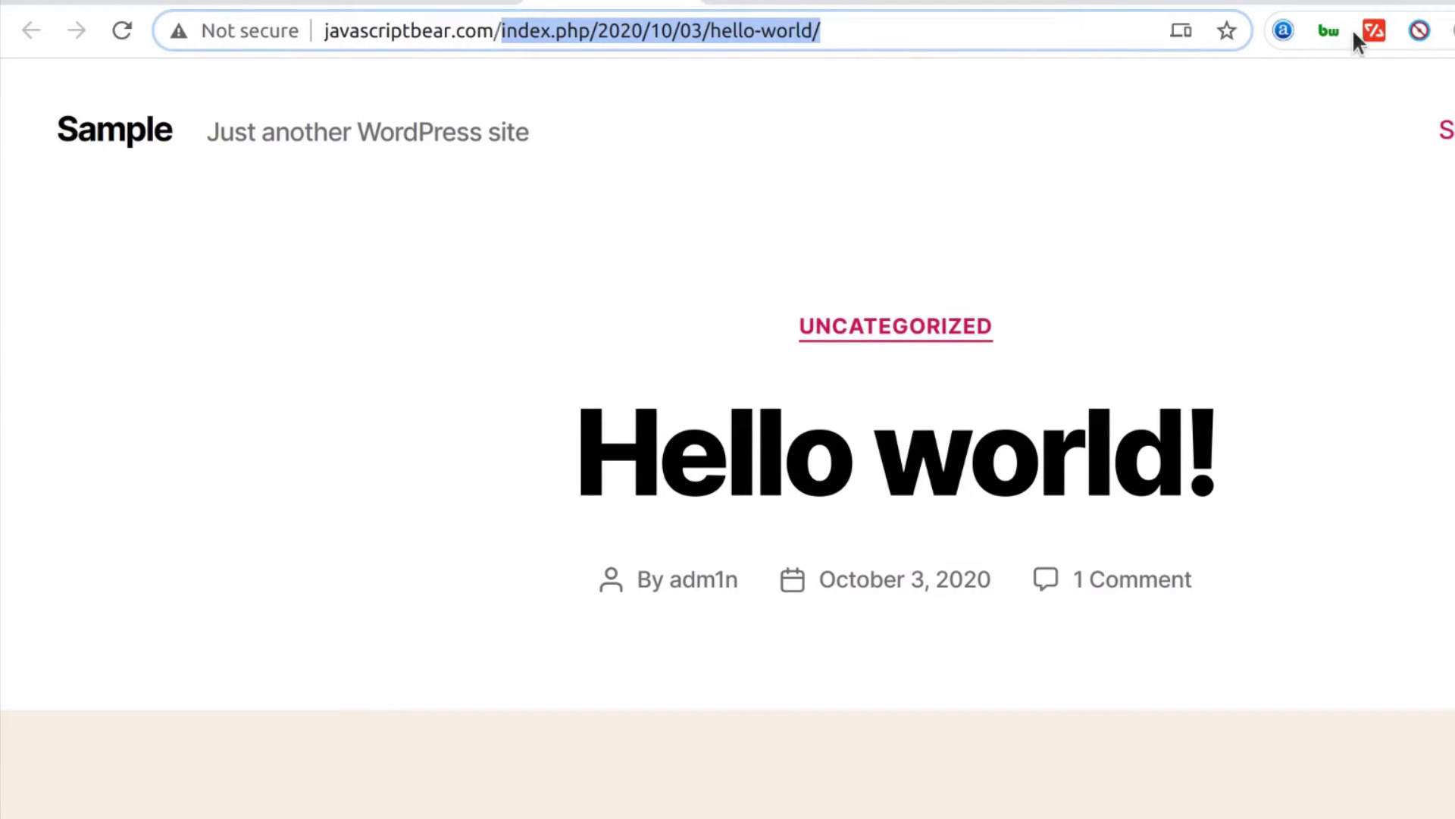
key(BackSpace)
key(Return)
click(515, 26)
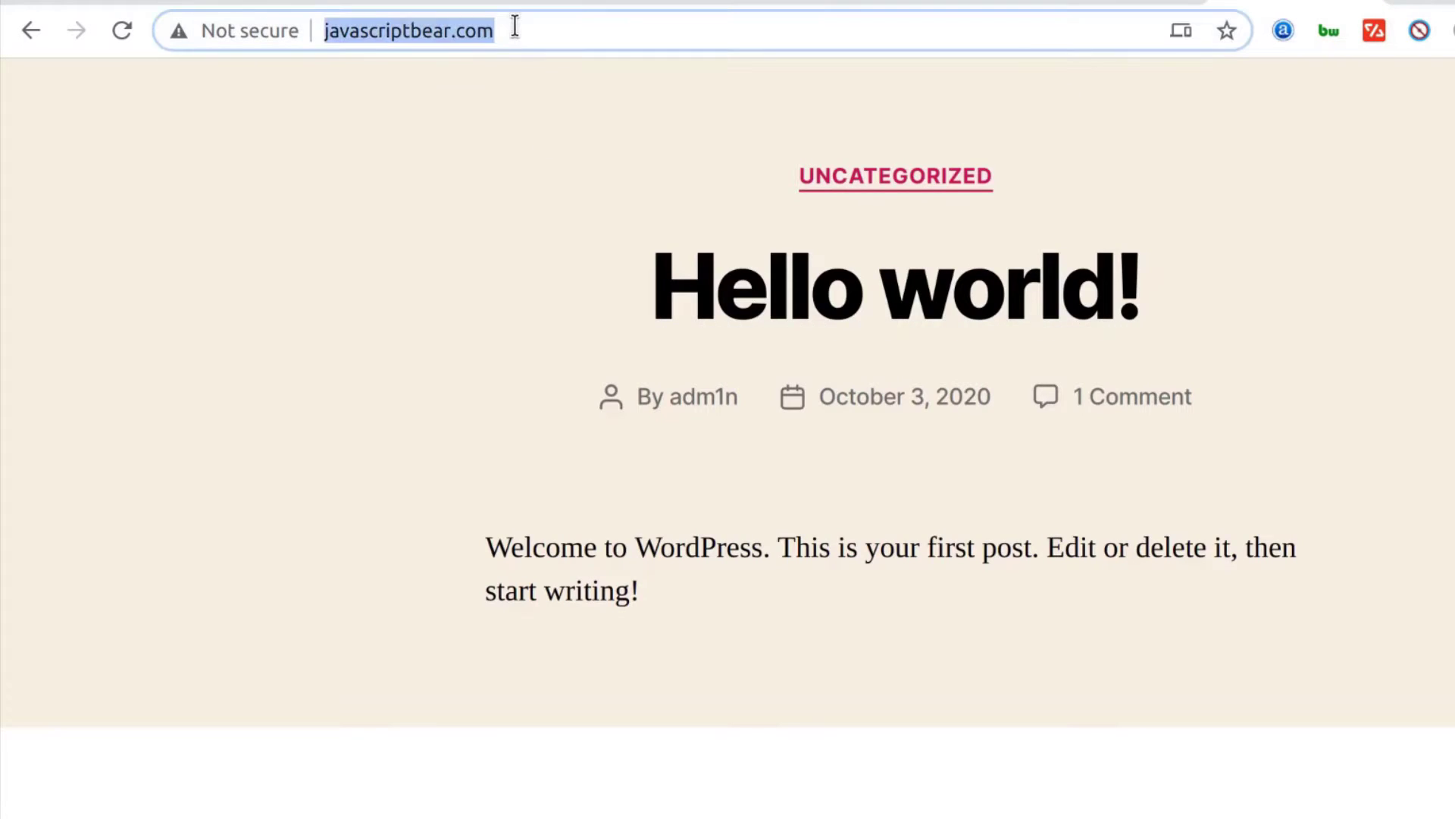
click(515, 26)
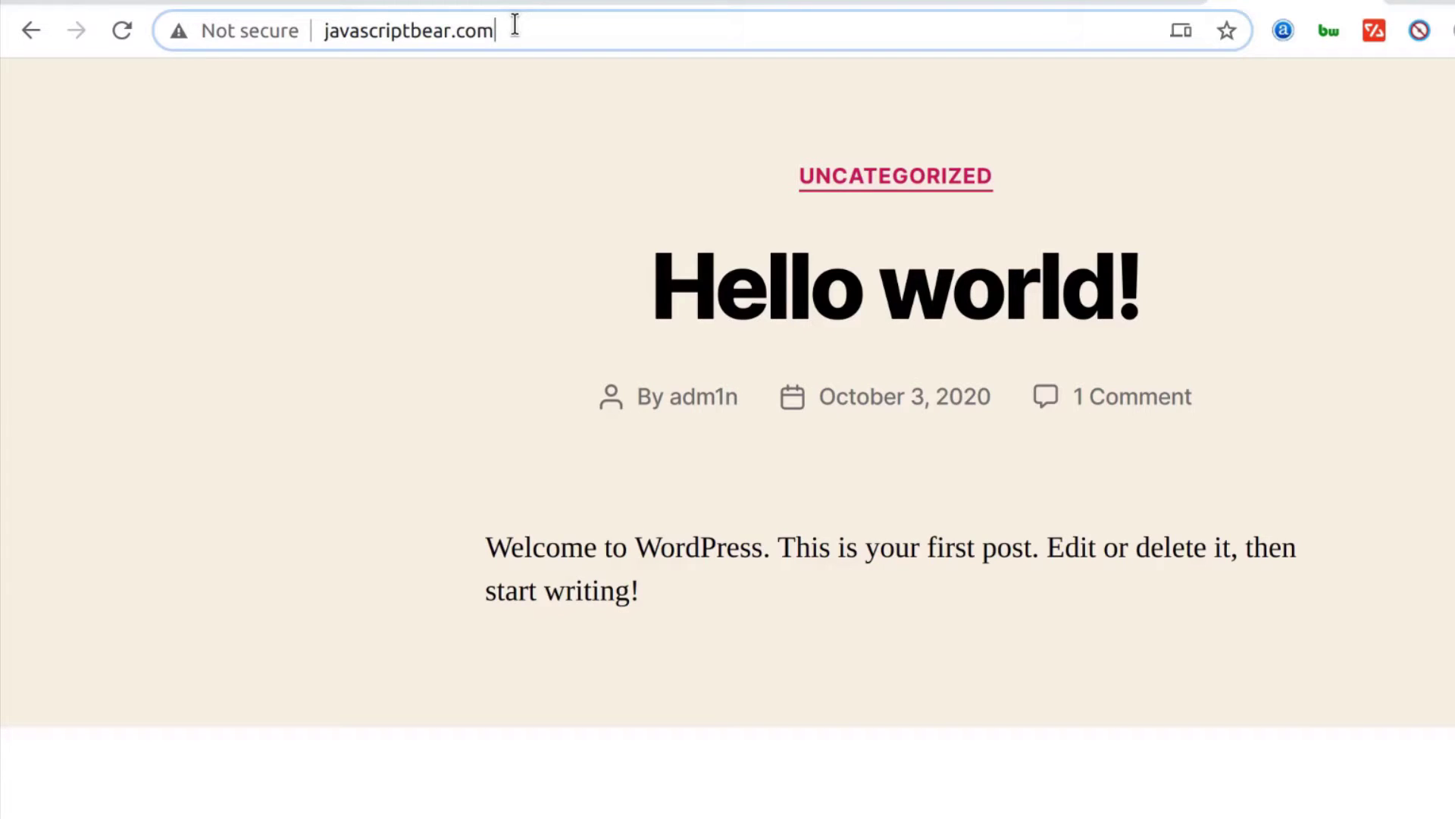
text(/wp-admin)
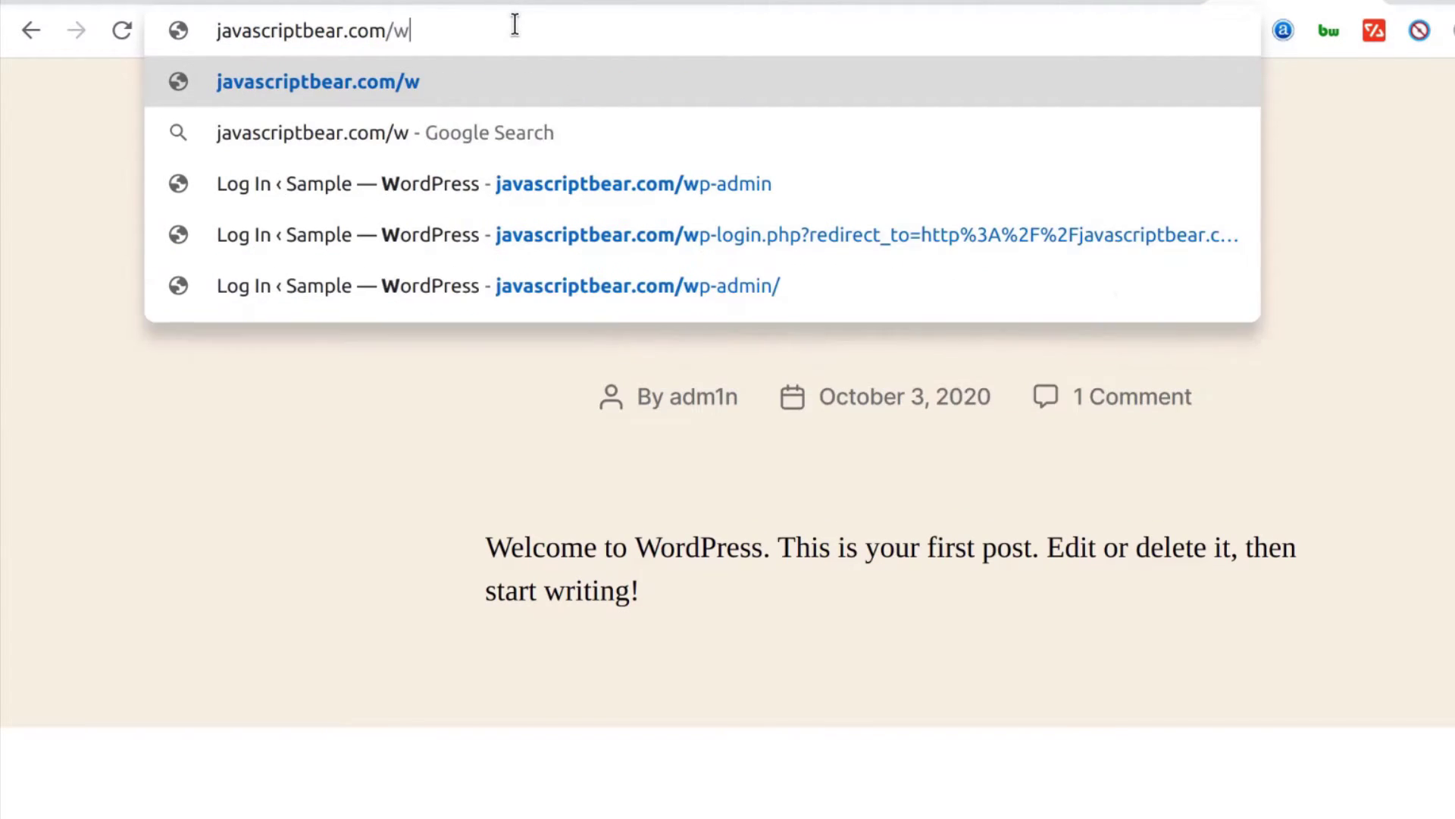
key(Return)
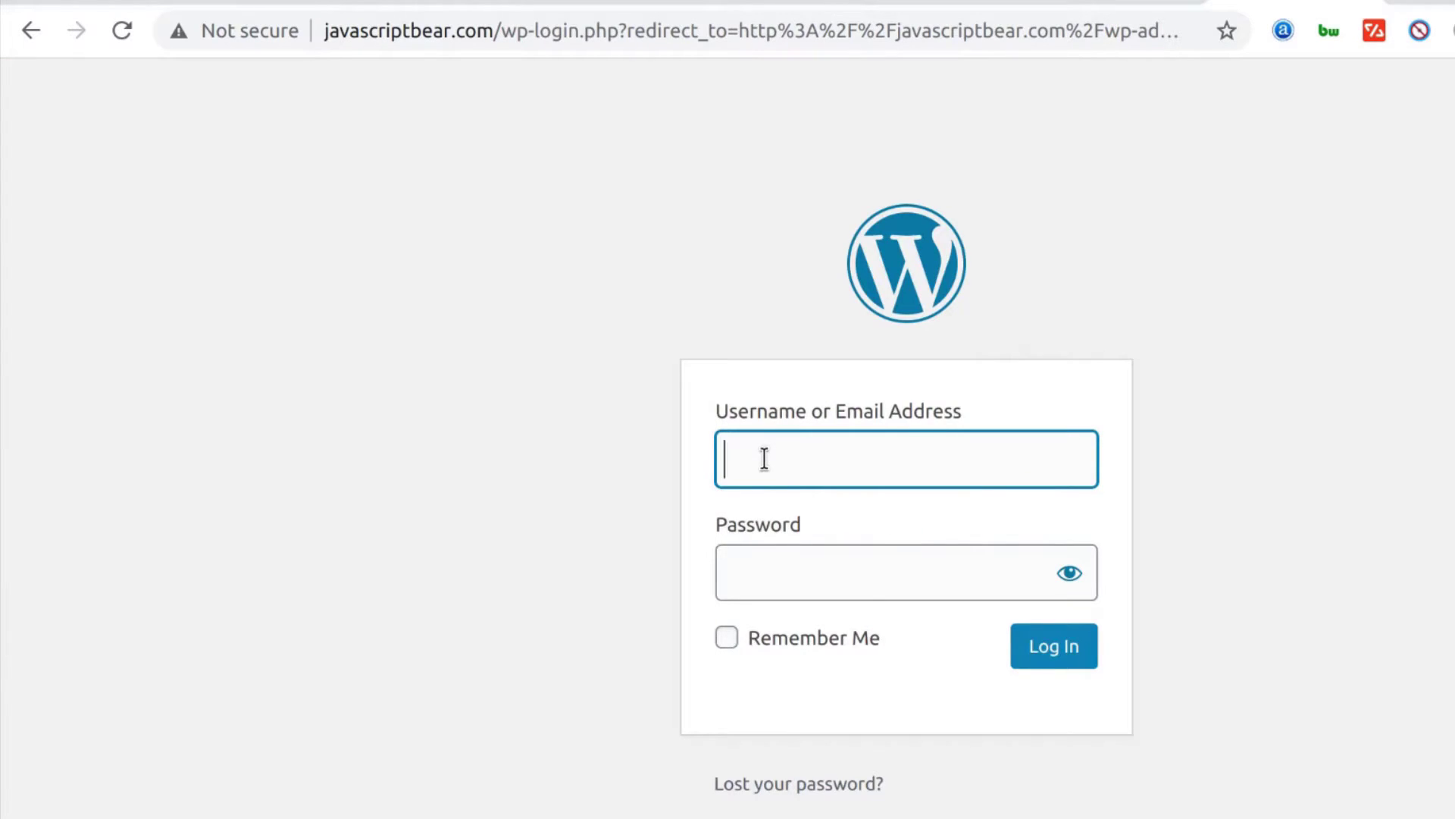
Log in to javascriptbear.com's wp-admin with the admin username and password
text(adm1n)
click(741, 570)
text(•••••••••)
click(1054, 646)
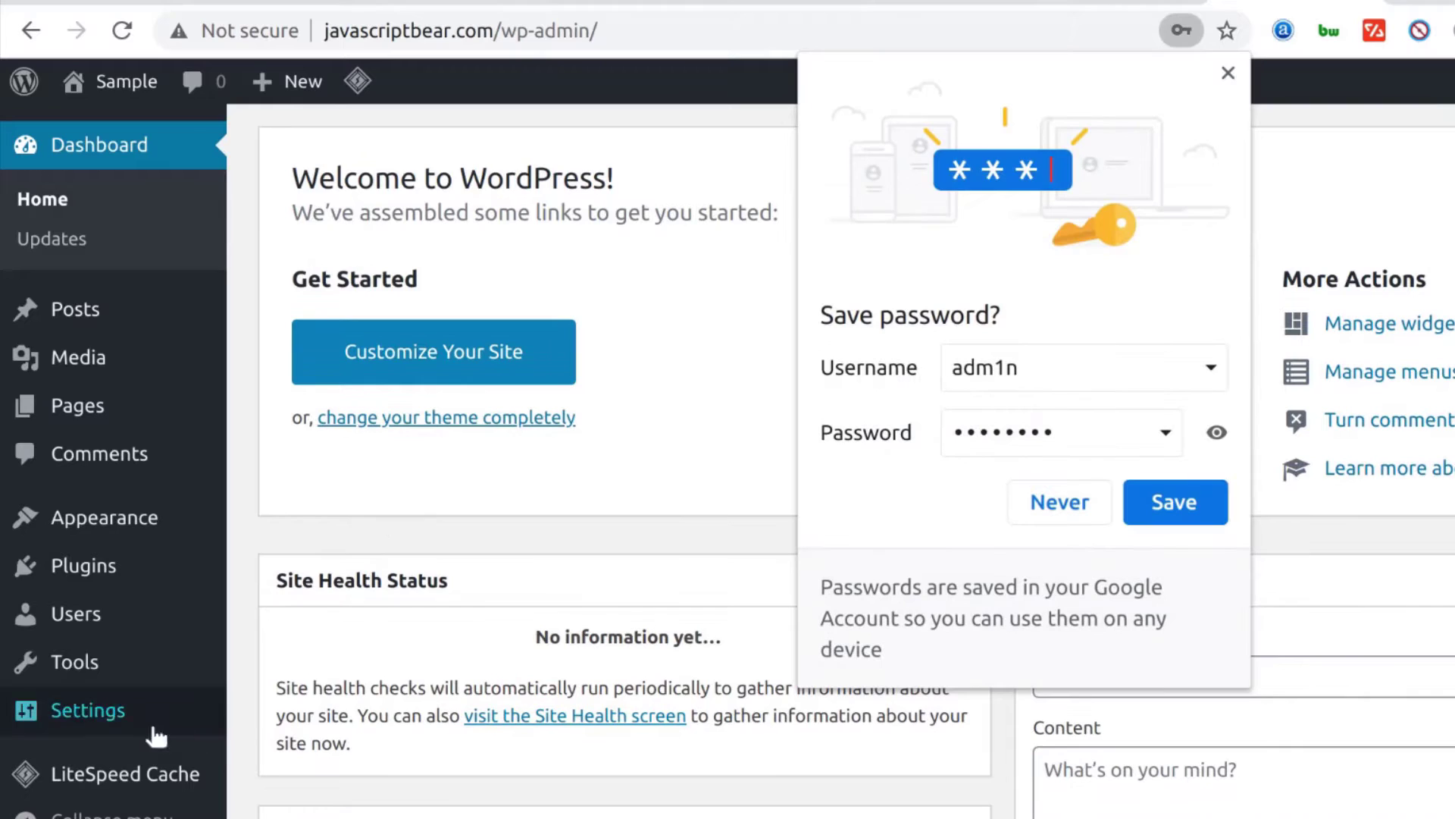
mouse_move(84, 714)
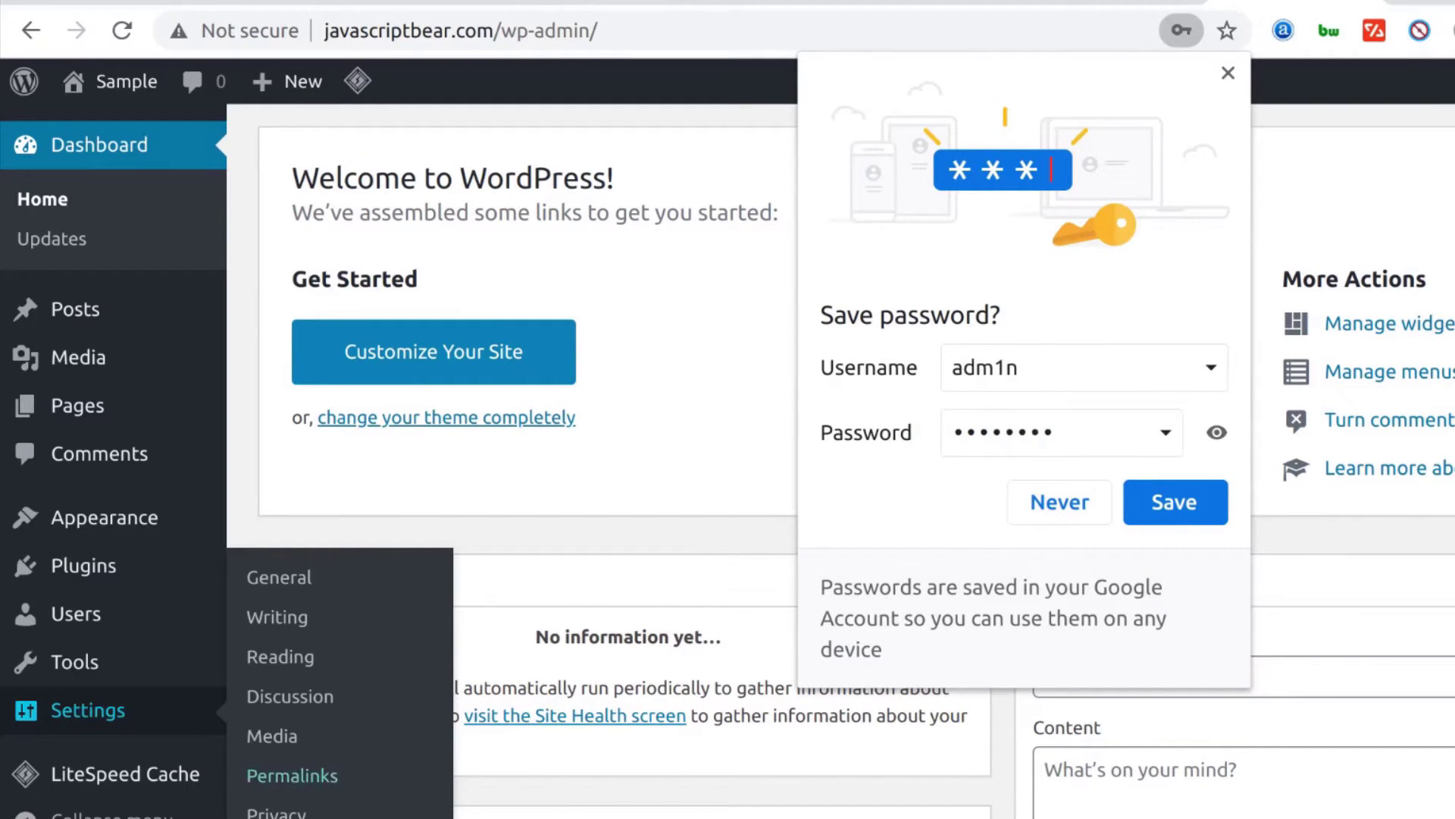
Switch the permalink structure to Post name and save the change
click(293, 787)
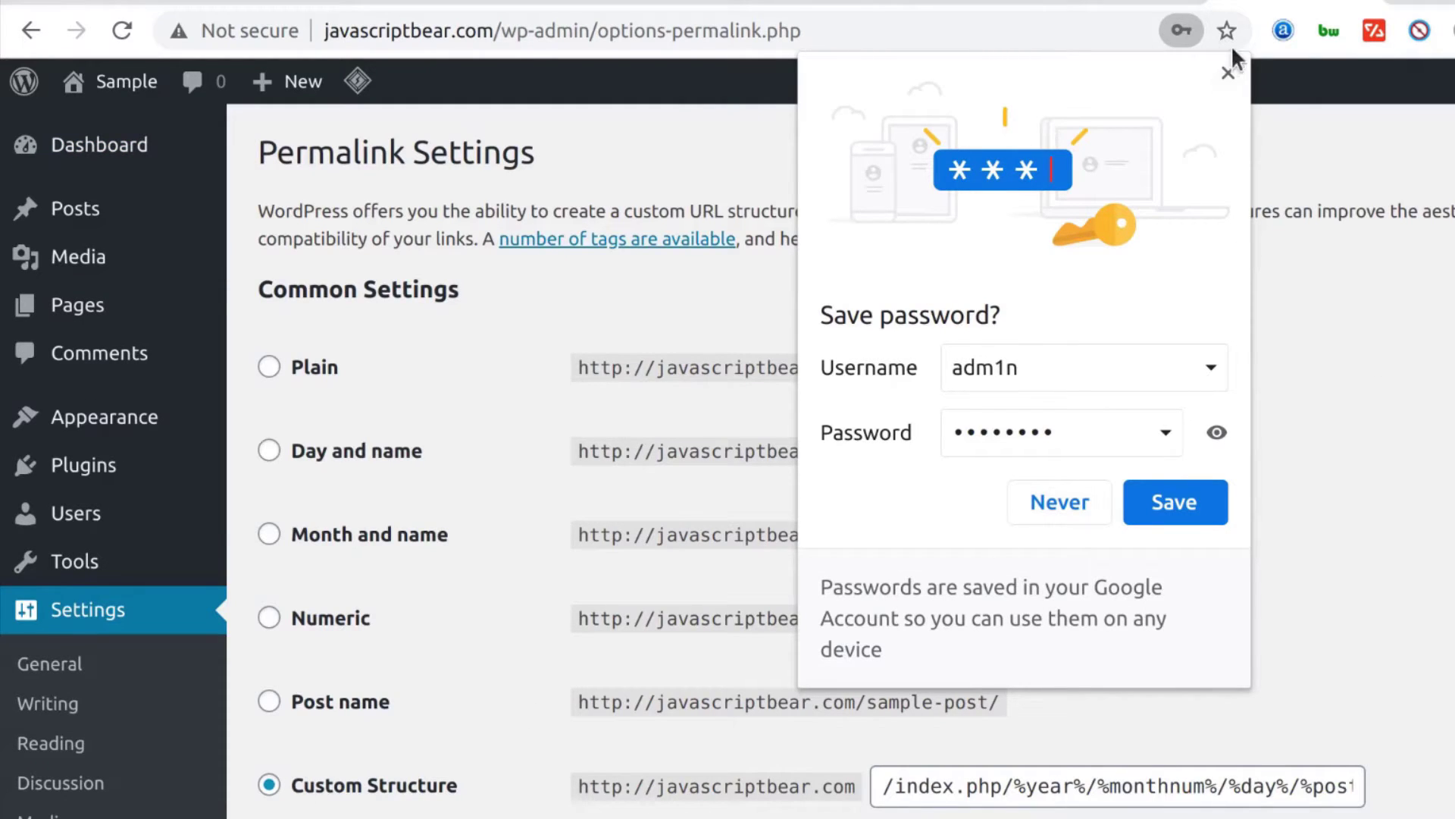
click(1230, 74)
scroll(835, 423, down, 4)
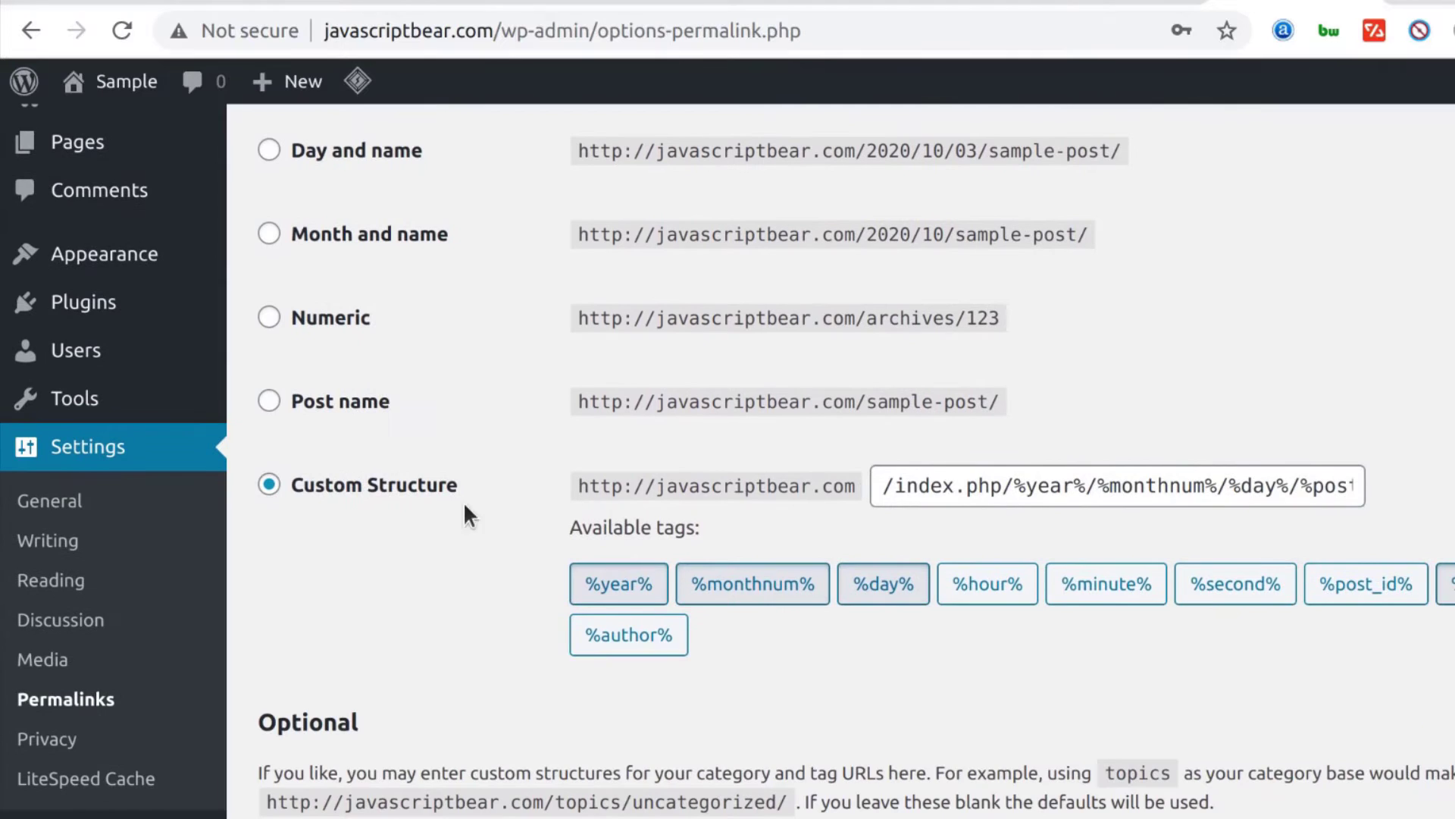
scroll(421, 535, up, 2)
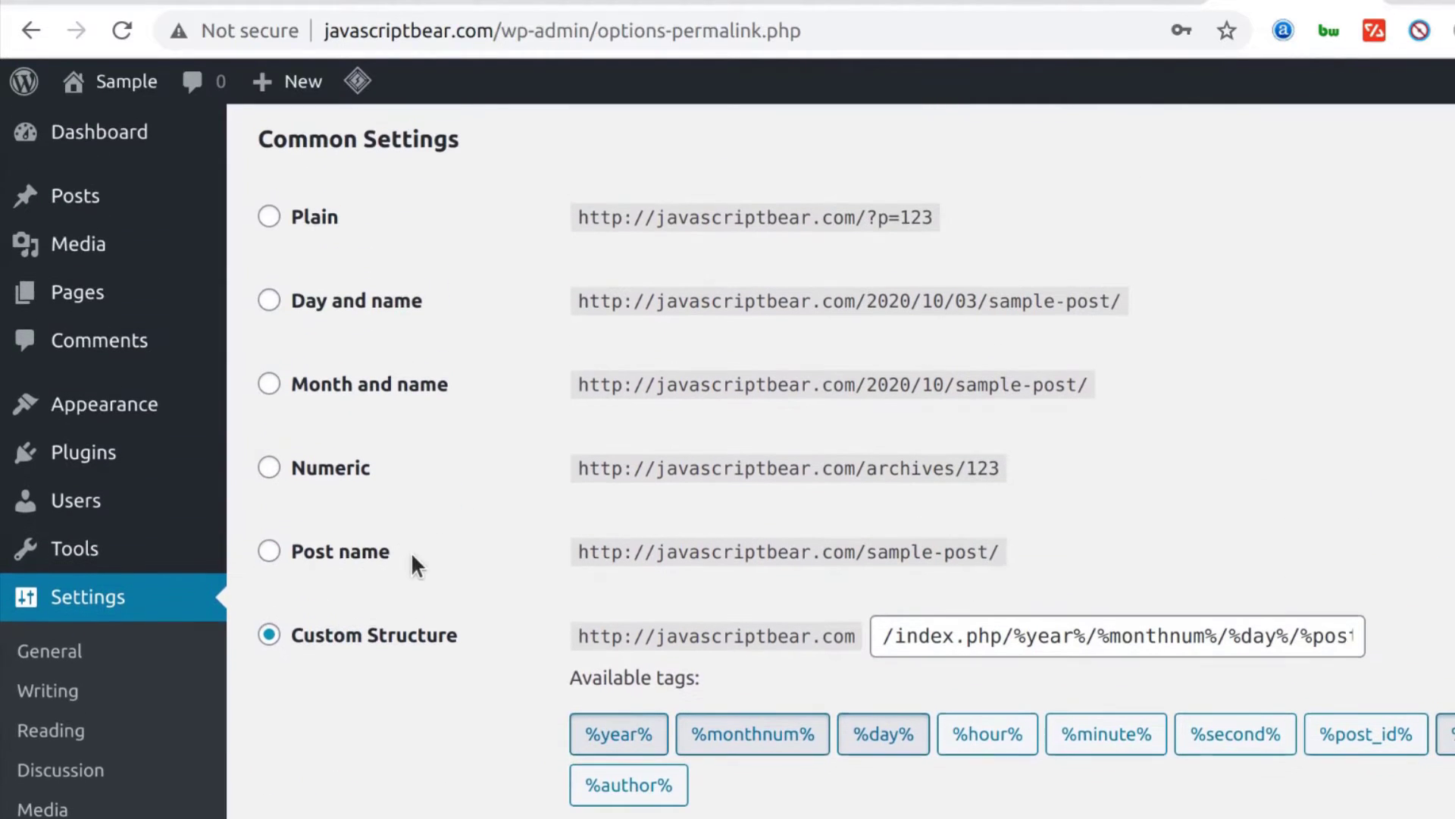
click(273, 549)
scroll(867, 561, down, 4)
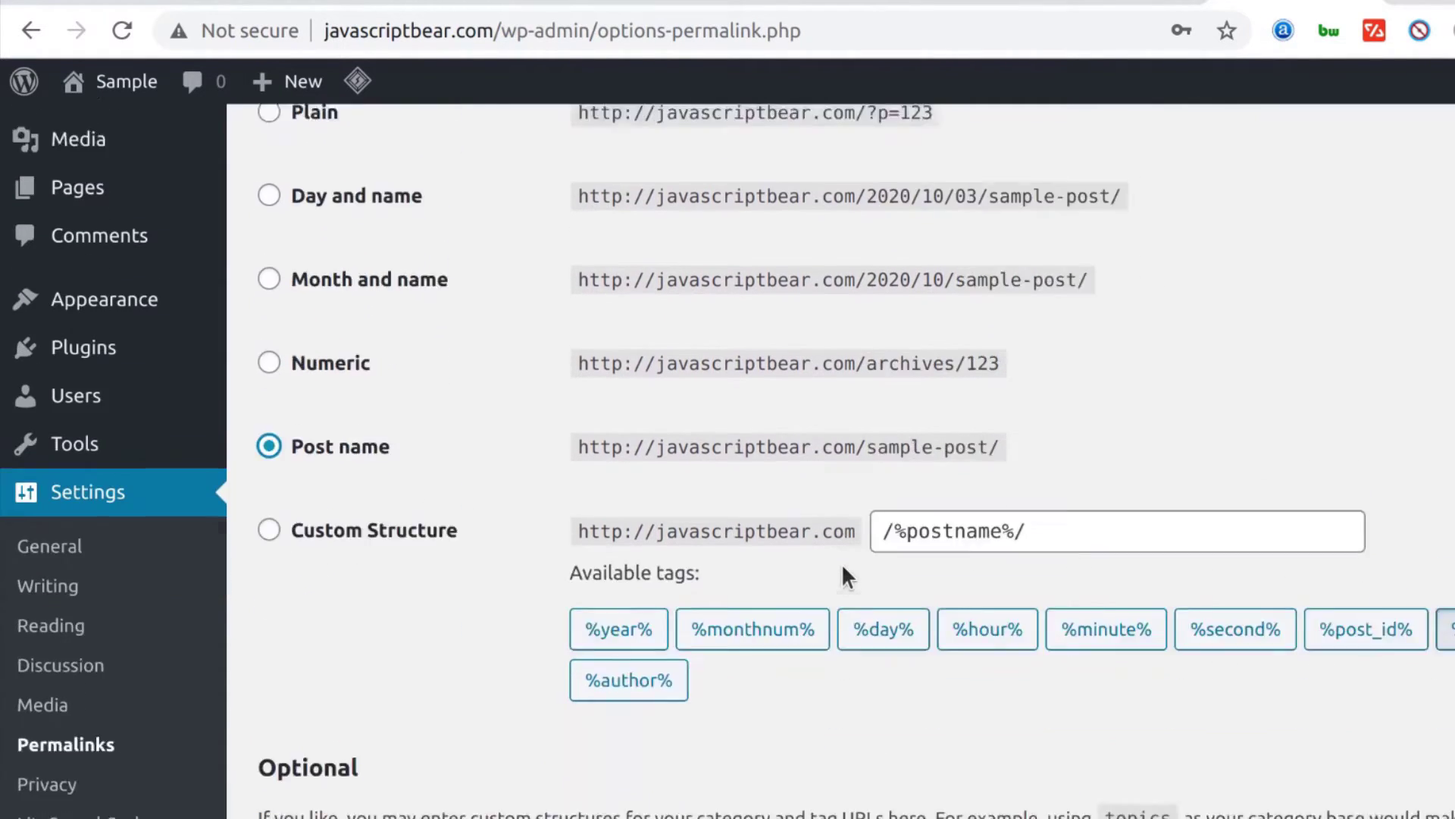
scroll(443, 546, down, 2)
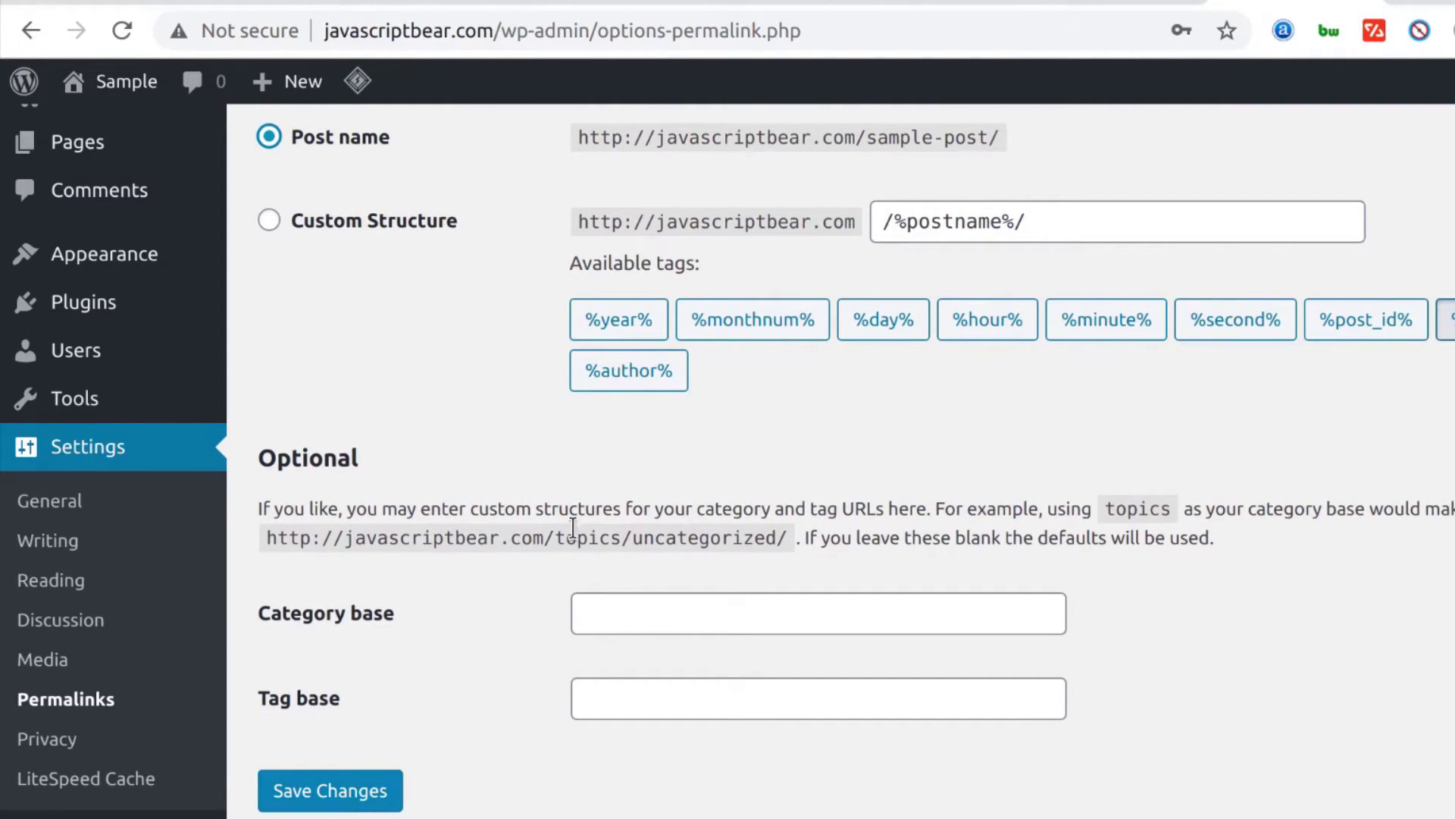
click(376, 792)
Reload the old Hello world post address, which now shows 404 Not Found
scroll(326, 458, up, 4)
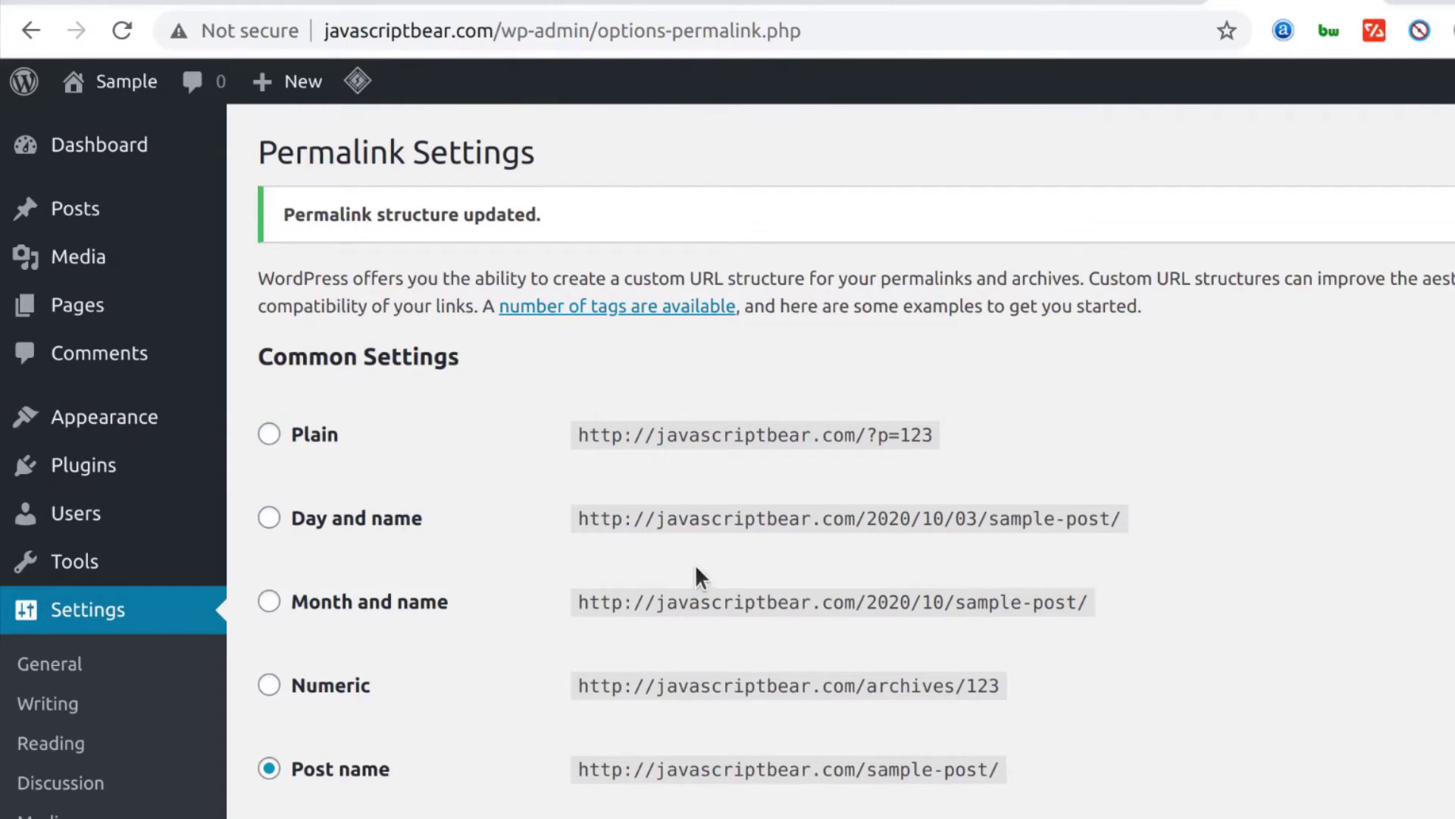
click(623, 1)
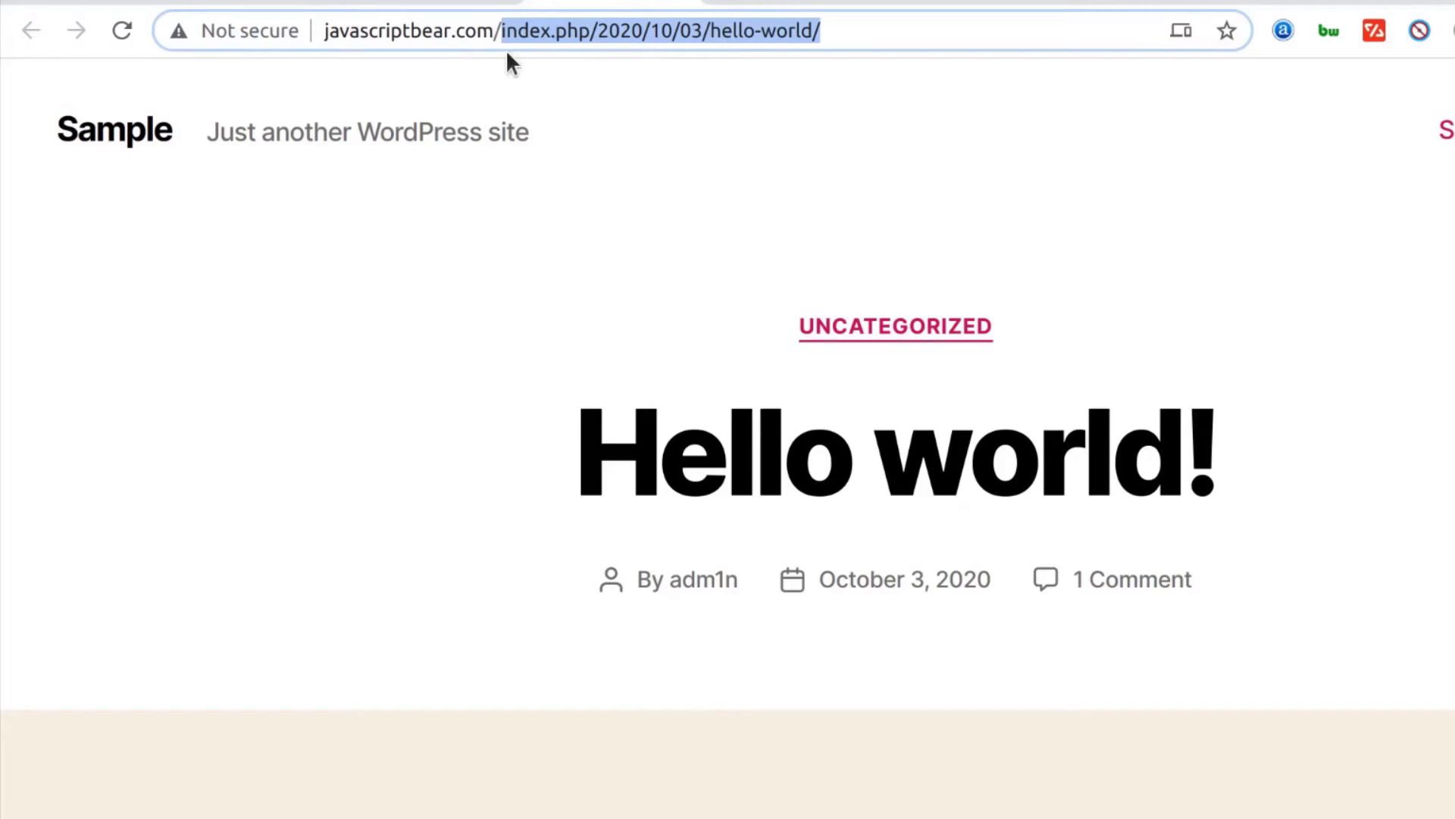
click(123, 30)
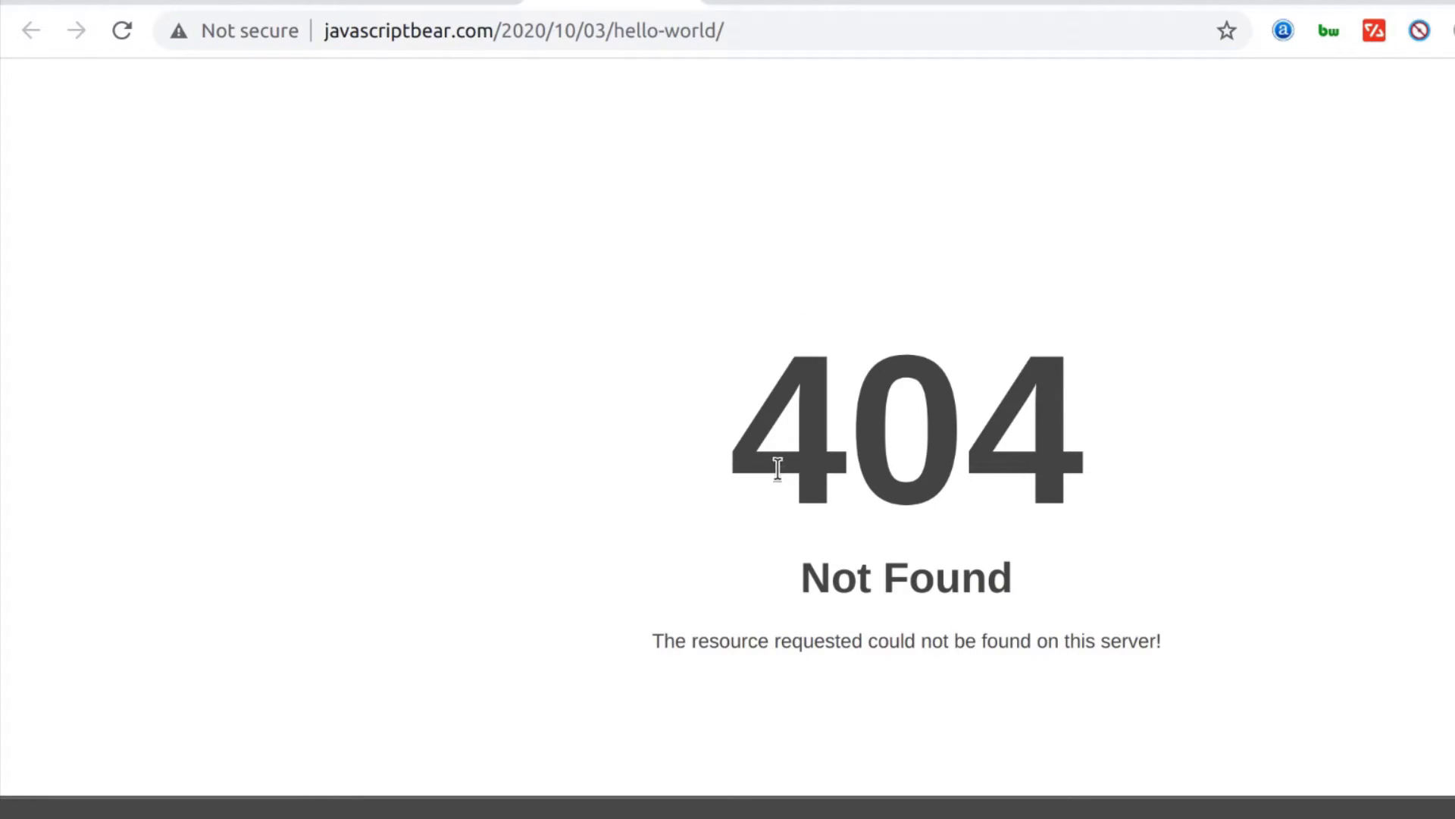
drag(740, 455, 1146, 442)
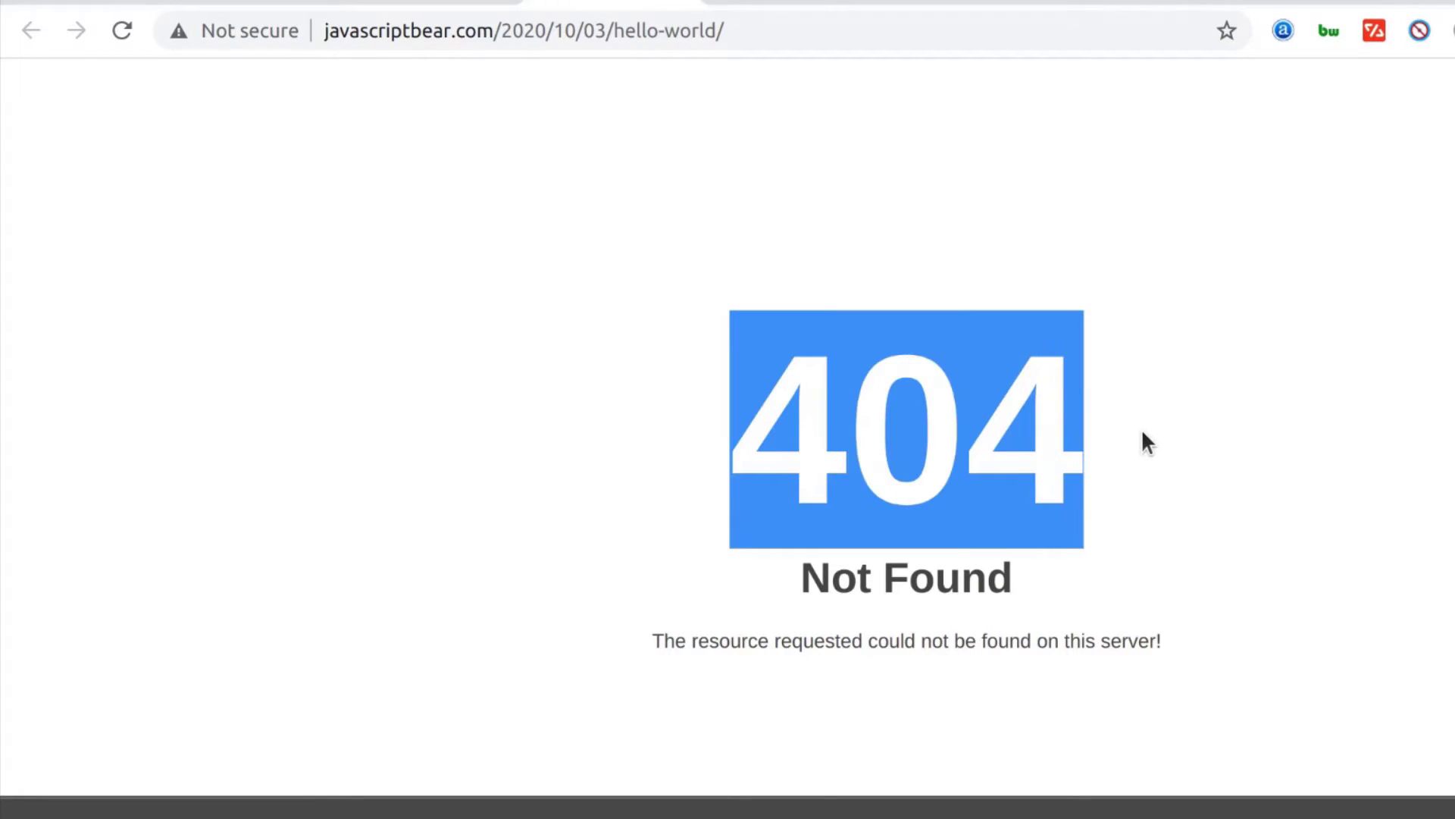
click(607, 438)
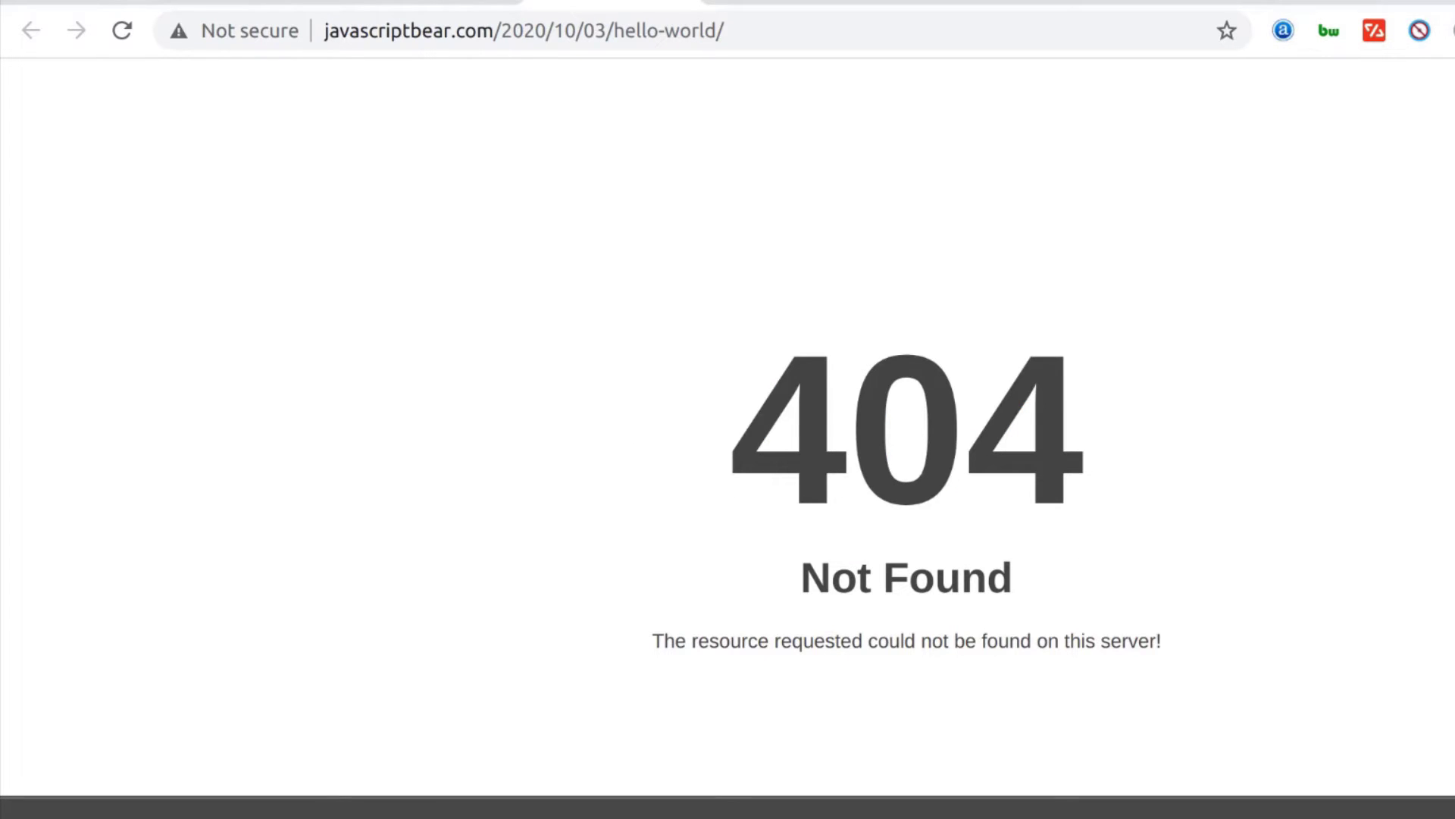
Google 'wordpress friendly permalink' in a new tab and skim the results
key(ctrl+t)
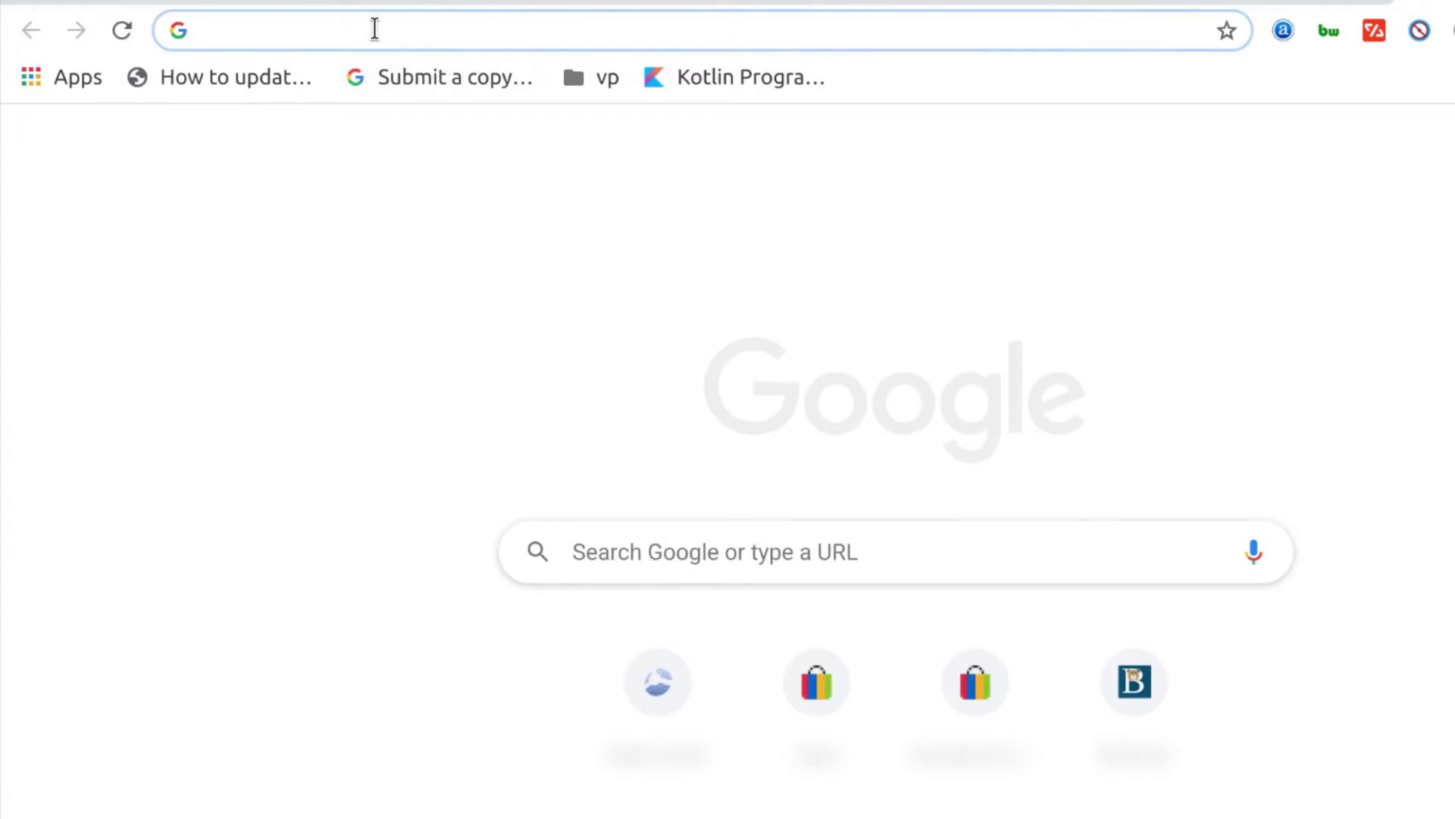
click(609, 547)
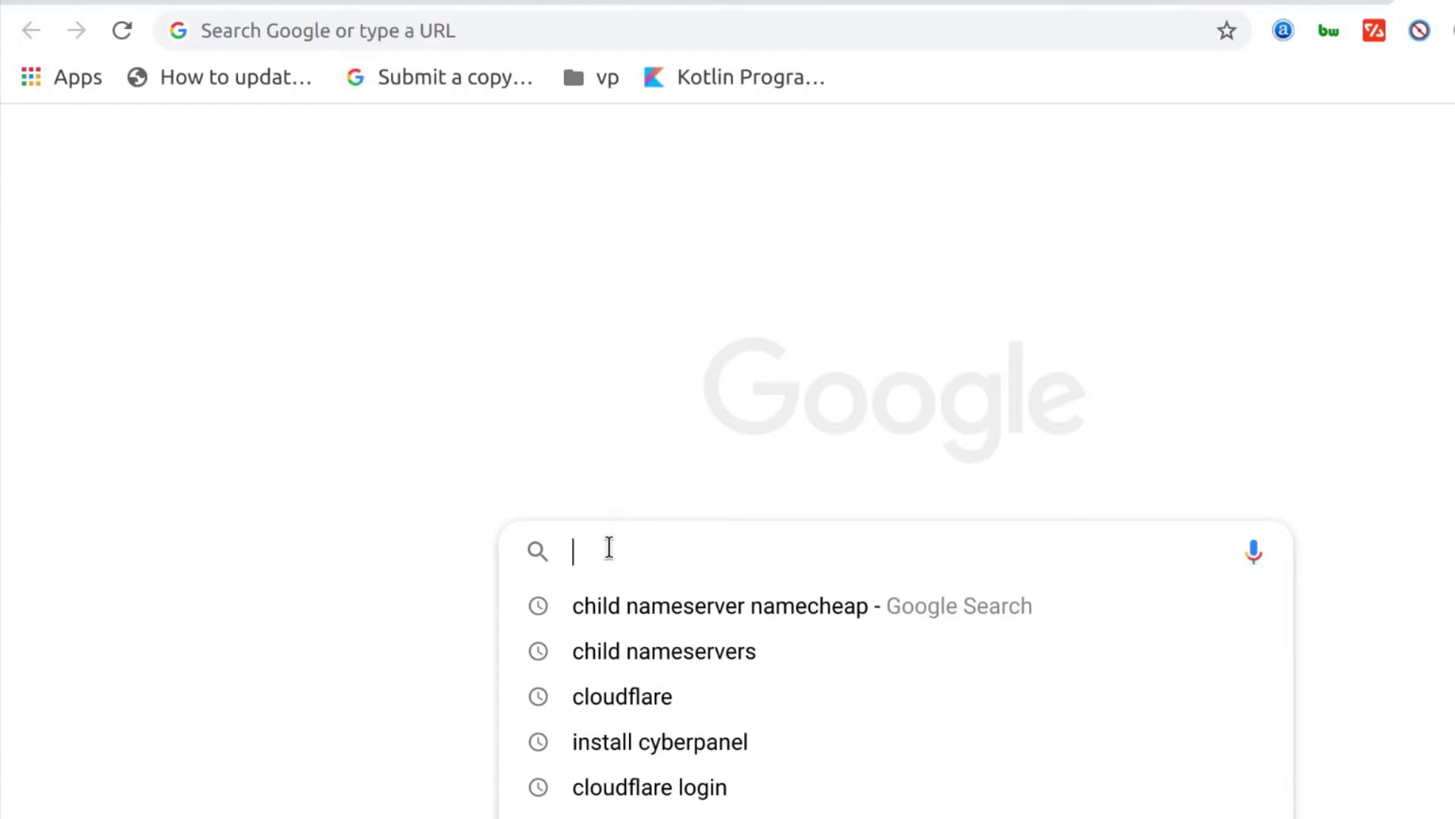
text(wordpre)
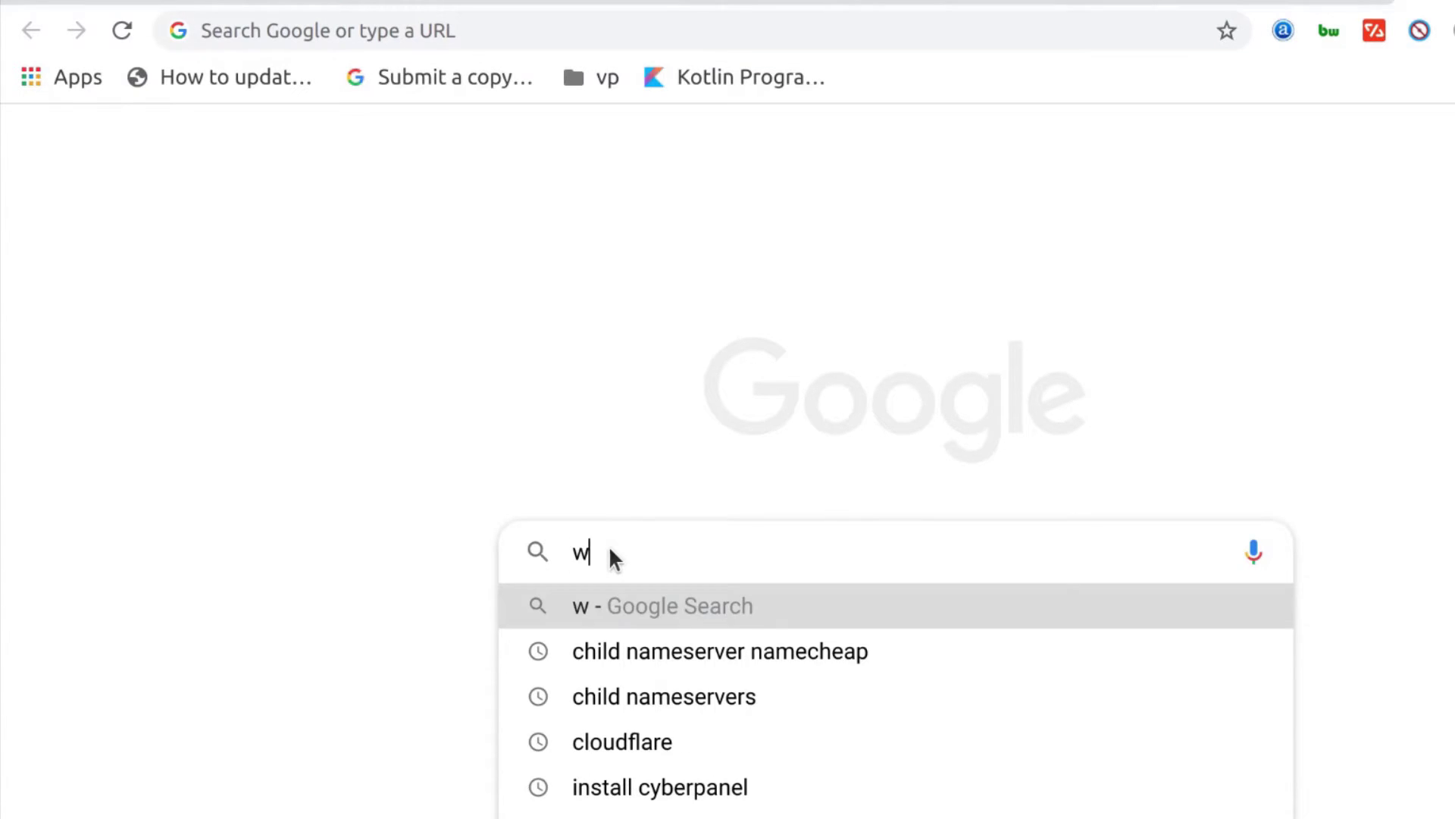
text(ss friendly permalink)
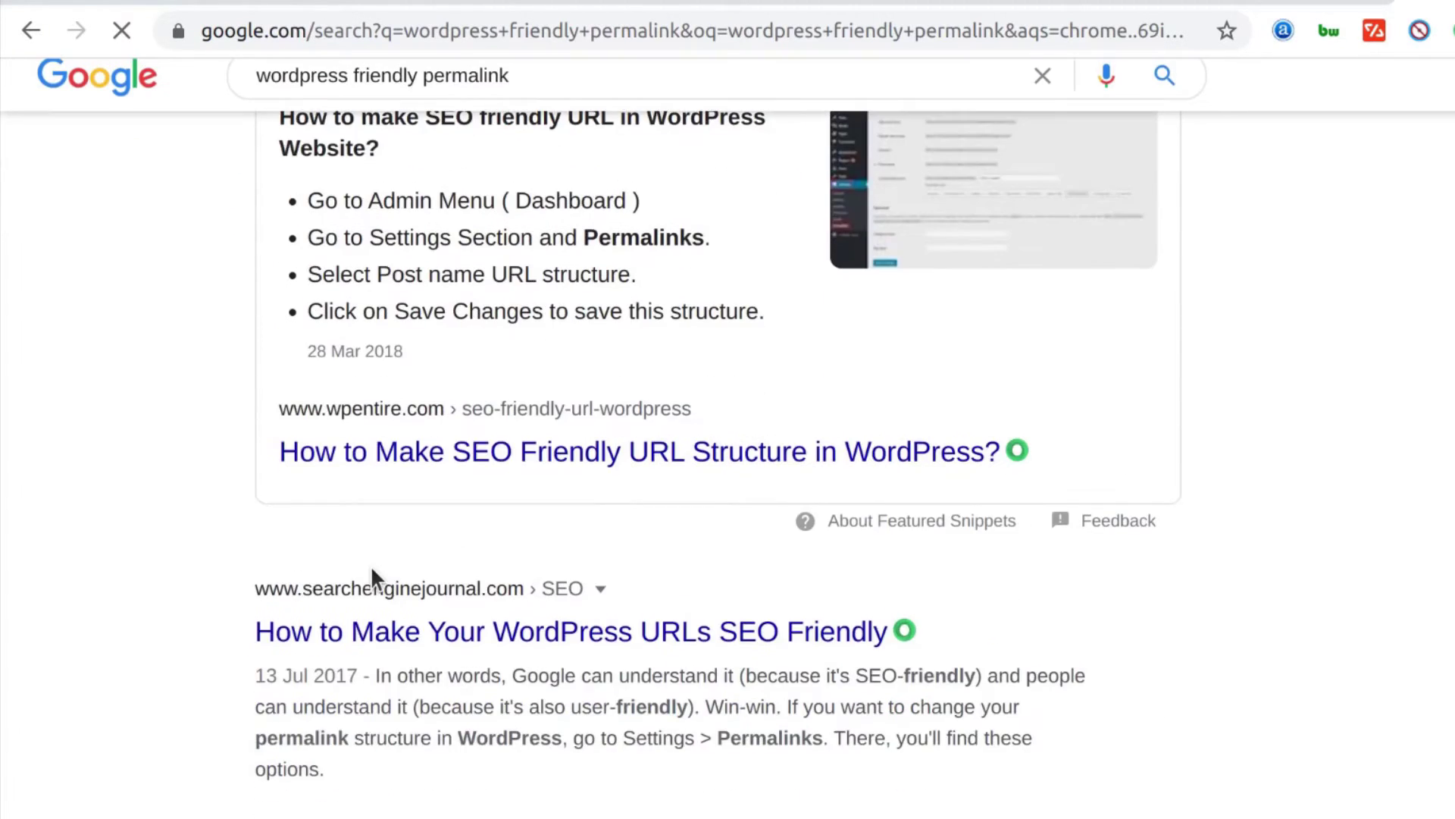
scroll(506, 593, down, 3)
scroll(506, 593, down, 1)
scroll(439, 750, up, 3)
scroll(188, 606, down, 8)
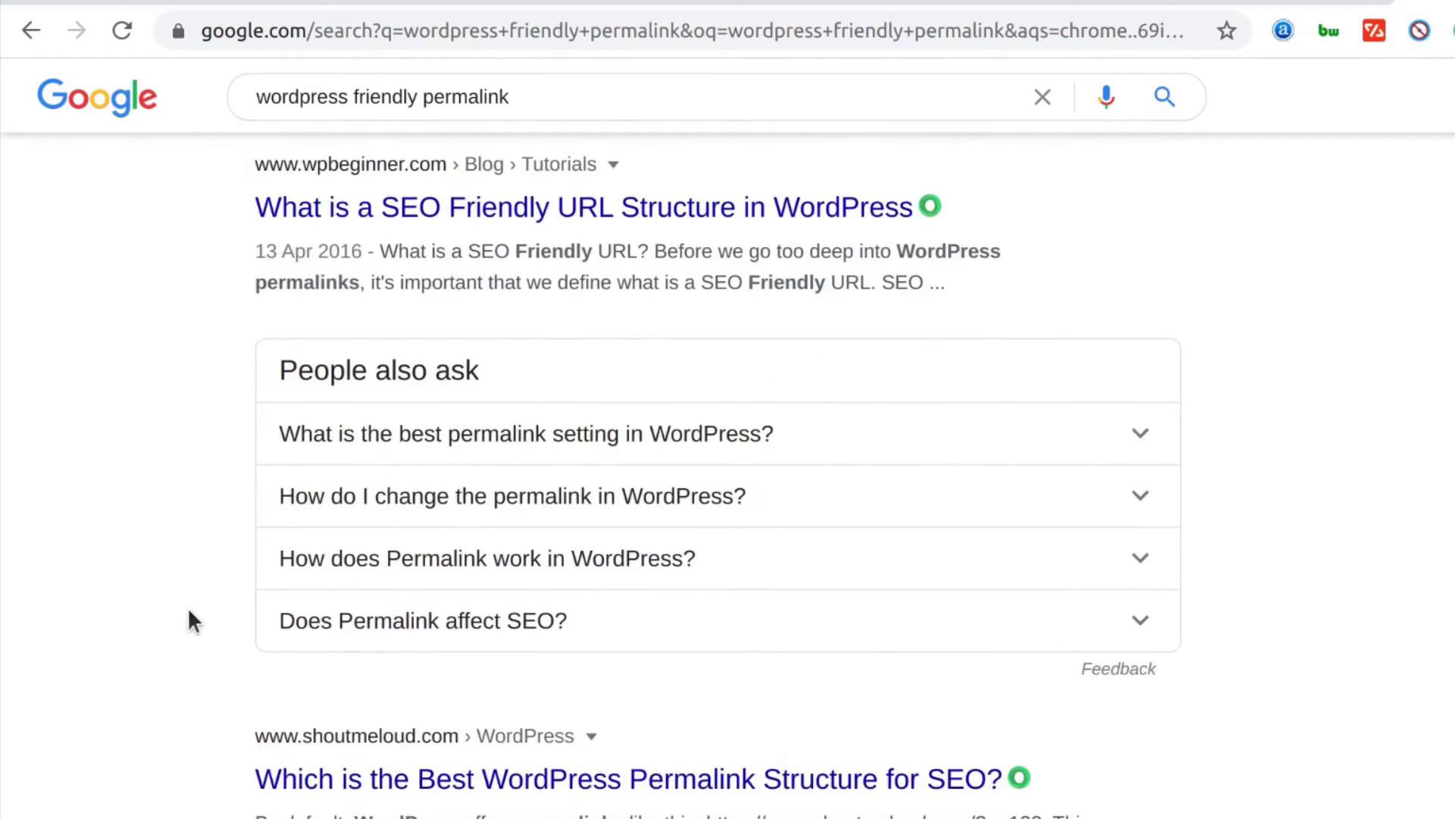
scroll(453, 552, down, 3)
scroll(453, 557, down, 5)
scroll(455, 559, up, 15)
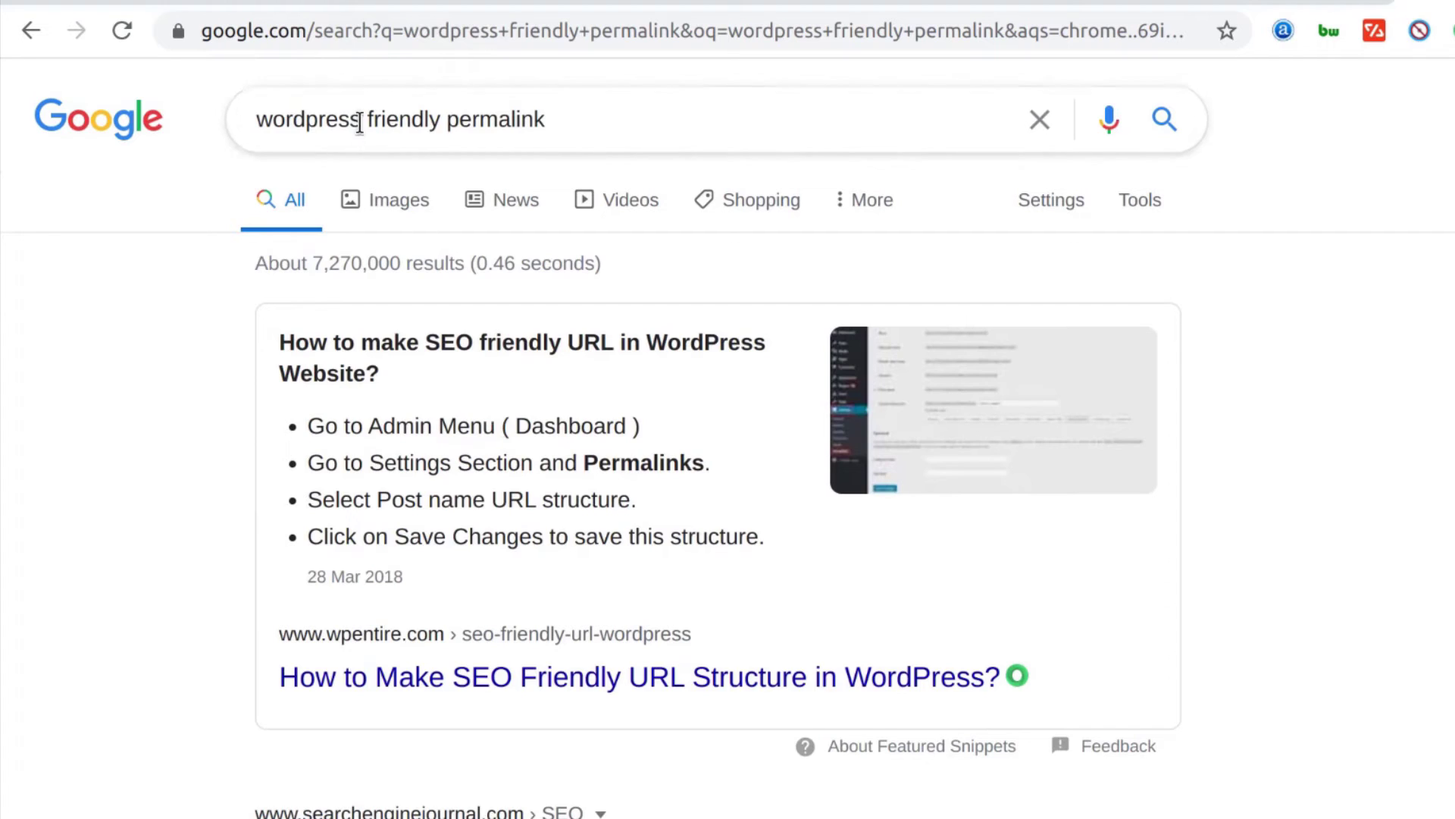
Change the search to 'wordpress htaccess 404' and open the WPBeginner result in a new tab
drag(364, 119, 705, 127)
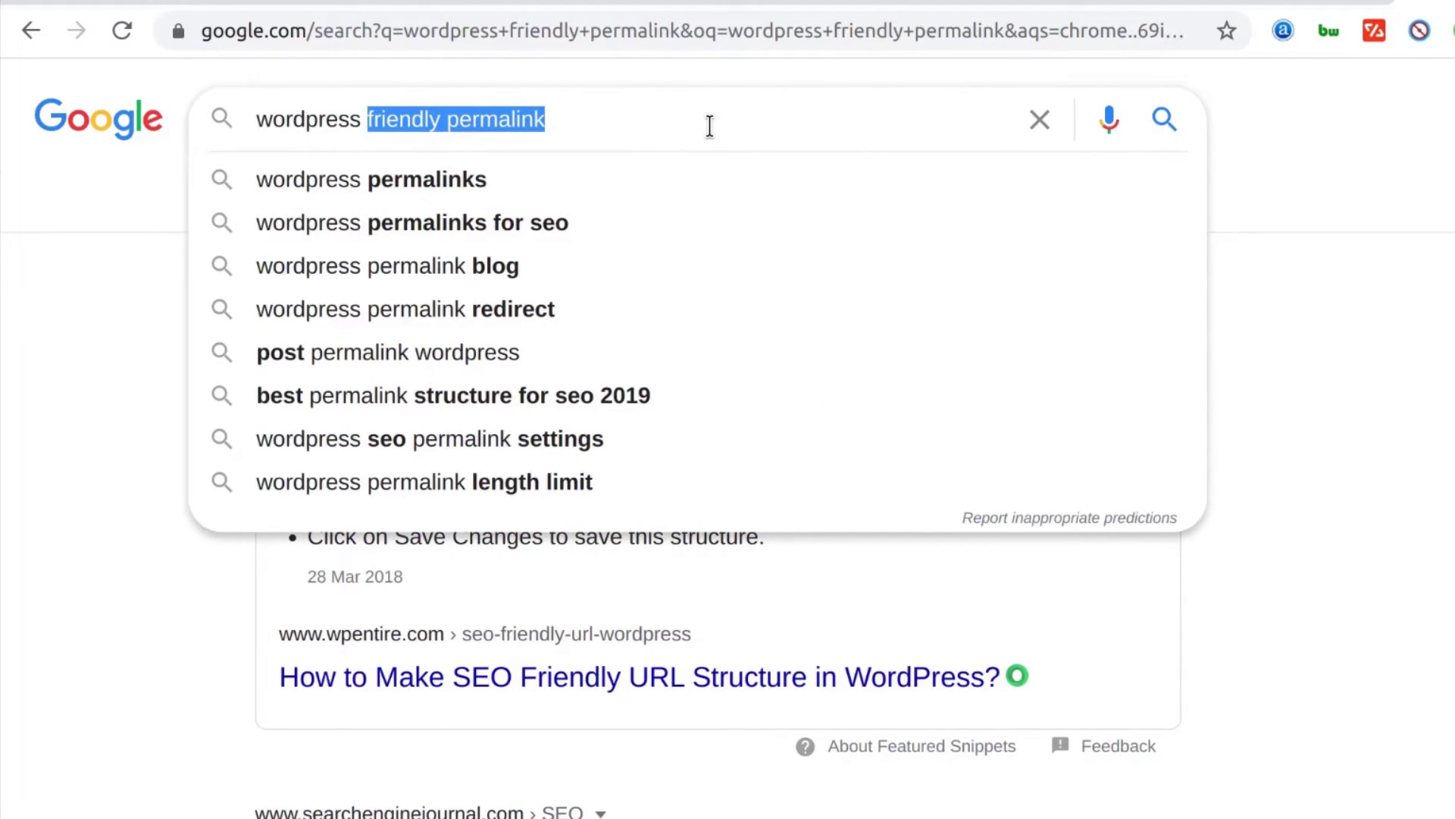
text(htacc)
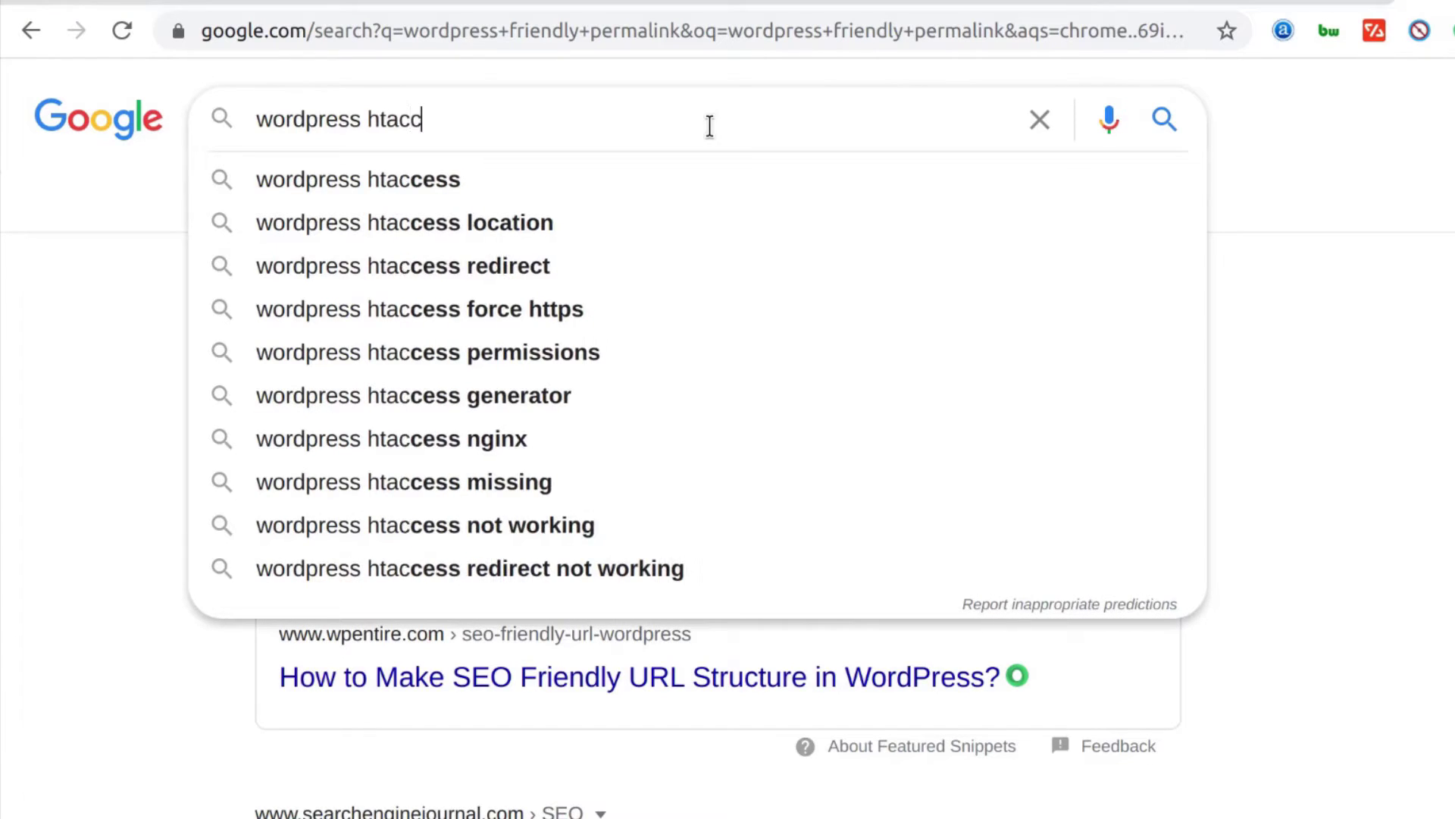
text(ess 404)
key(Return)
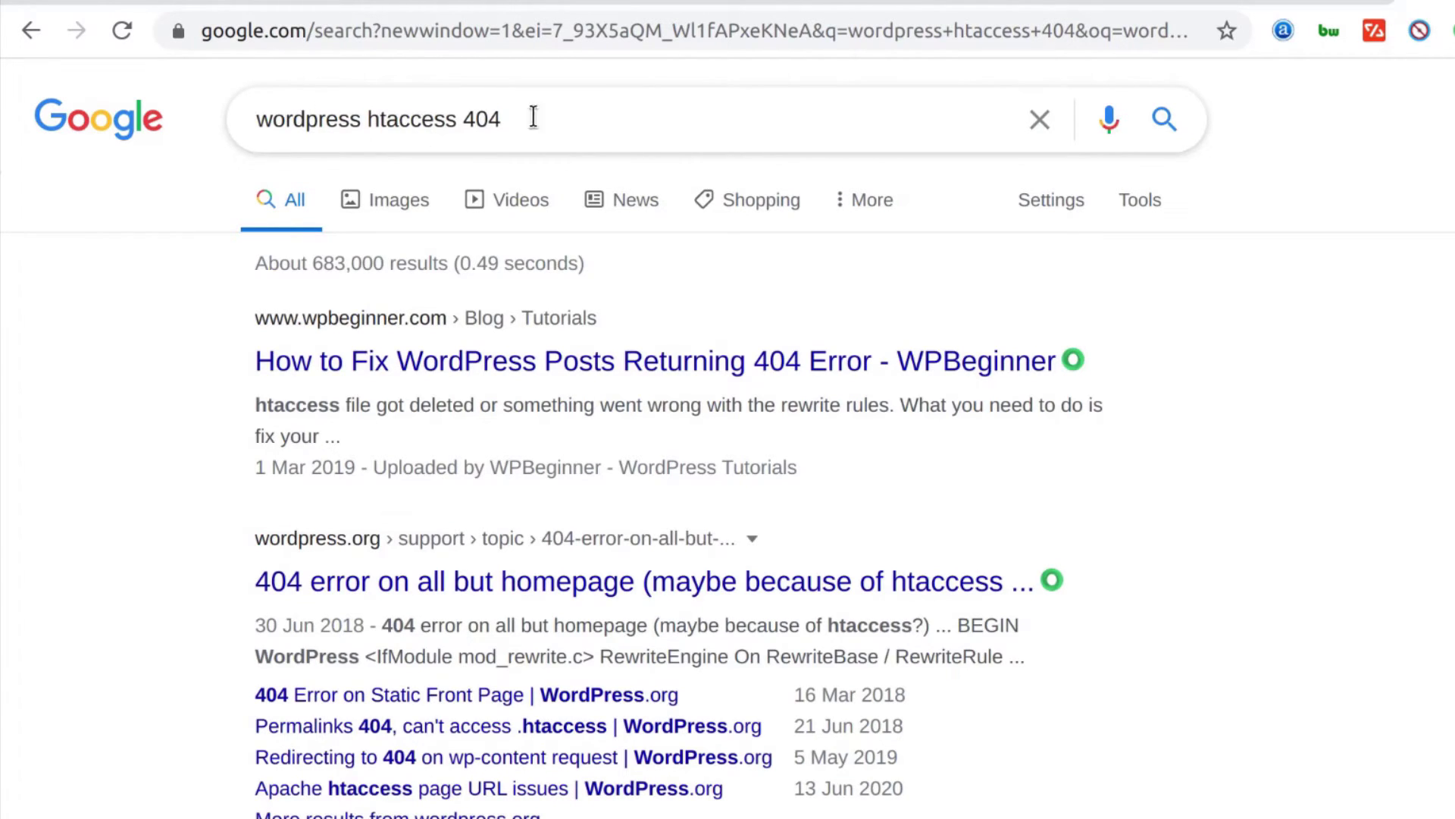
scroll(371, 523, down, 2)
scroll(356, 530, up, 3)
scroll(337, 554, down, 2)
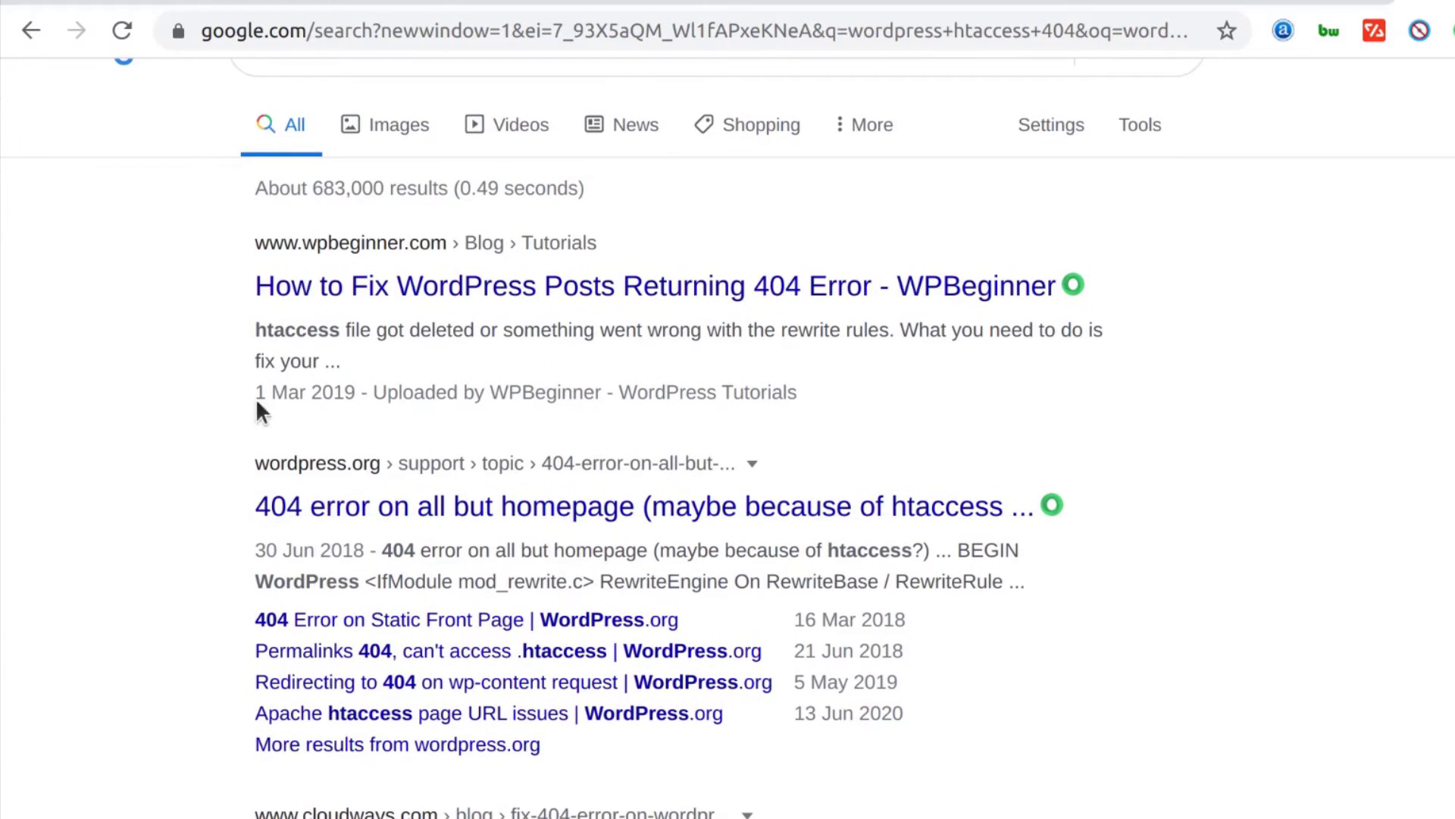
scroll(432, 511, down, 4)
scroll(498, 559, up, 5)
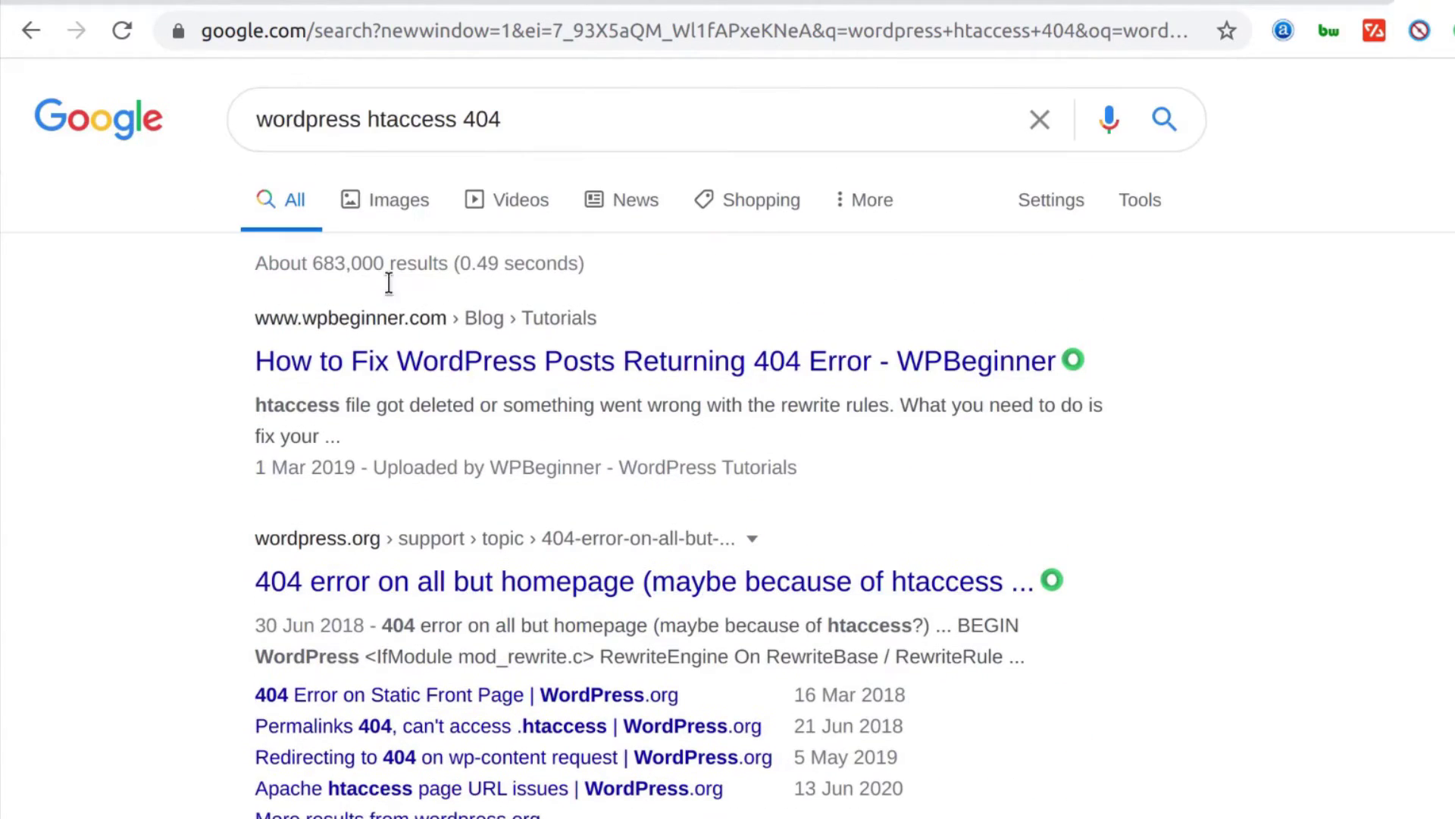
right_click(396, 371)
click(523, 394)
Select the ten-line .htaccess code block in the WPBeginner 404 article
click(1448, 3)
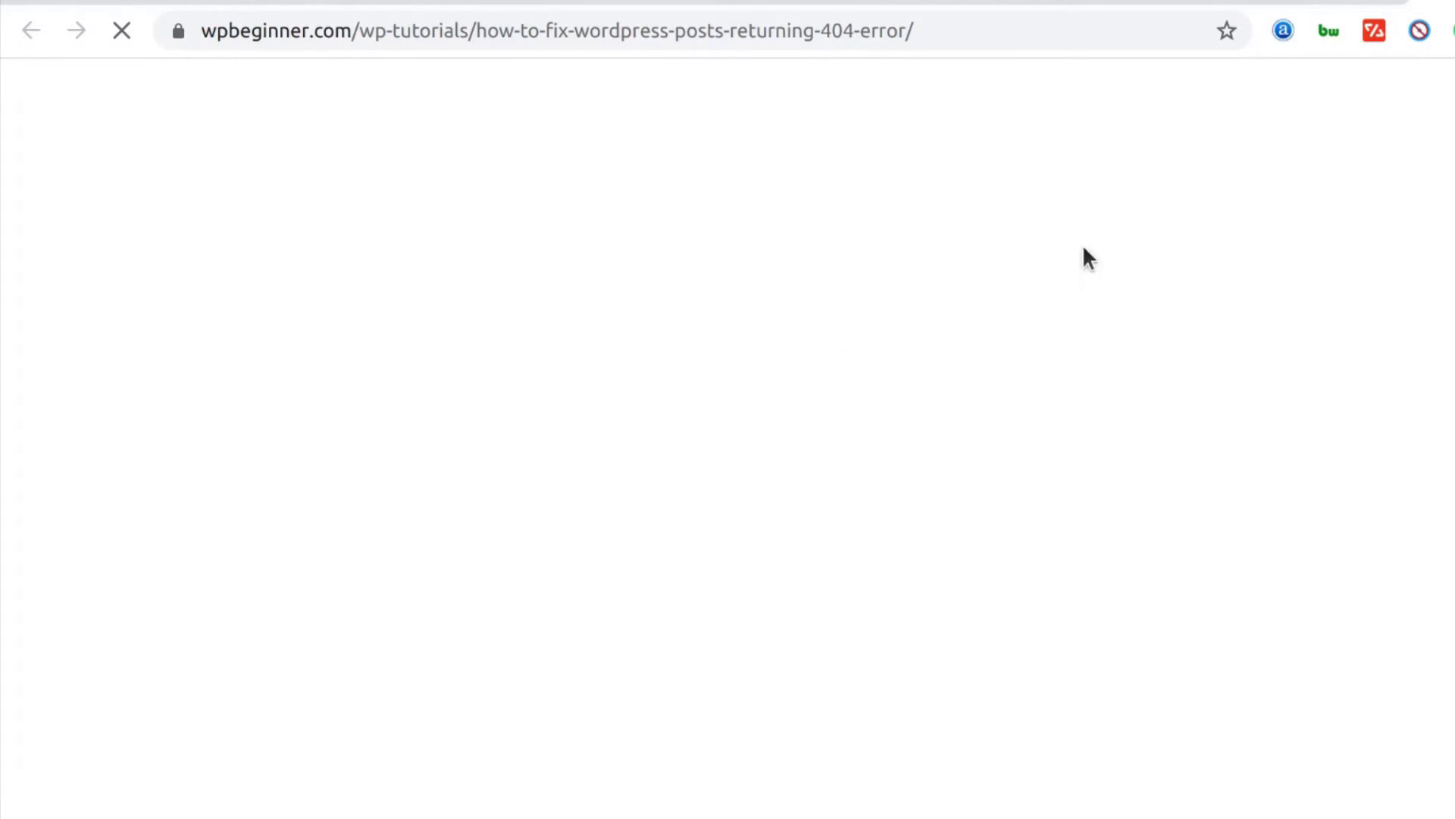
click(1208, 3)
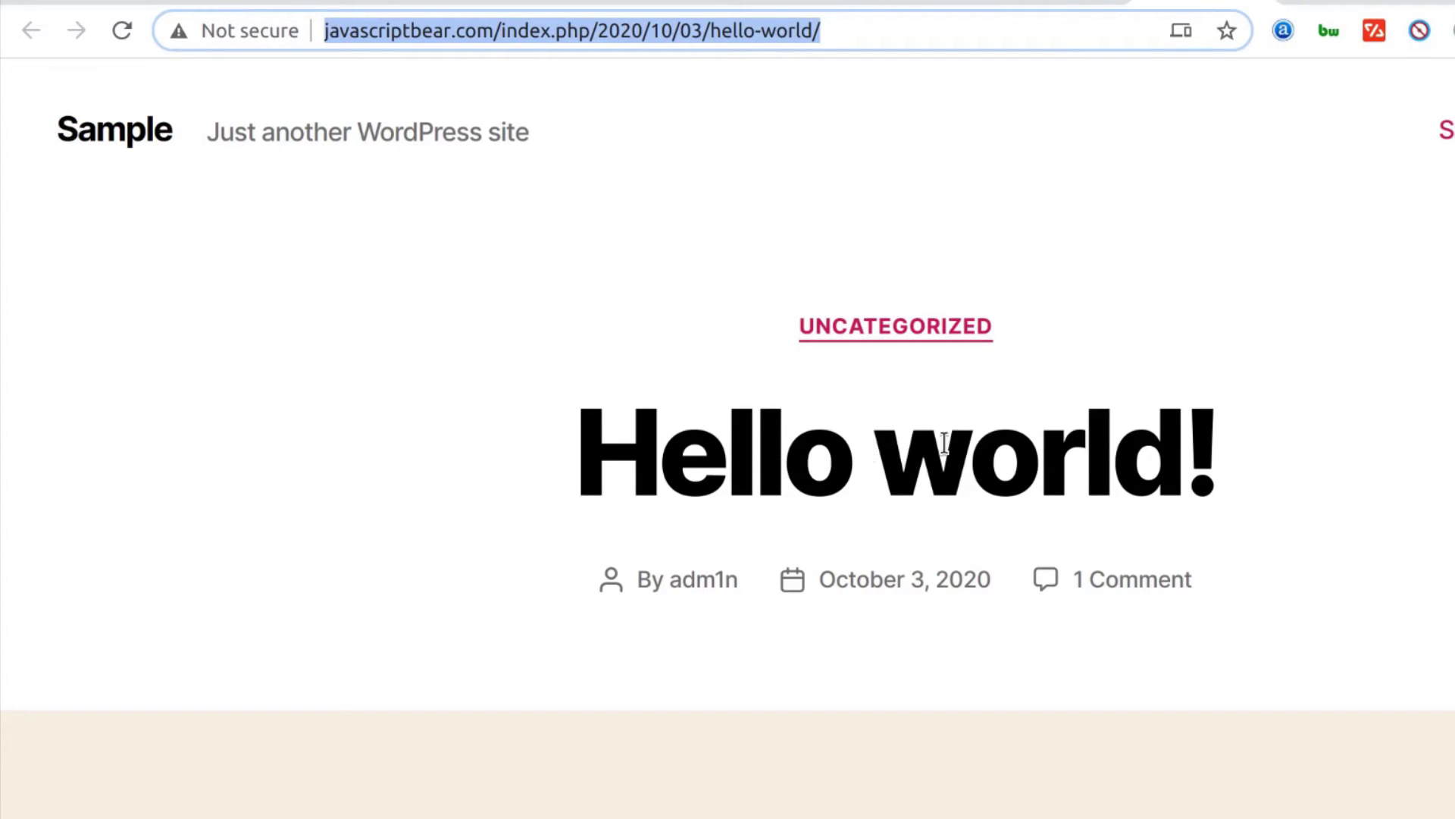
click(1426, 3)
scroll(445, 727, down, 10)
scroll(443, 717, down, 15)
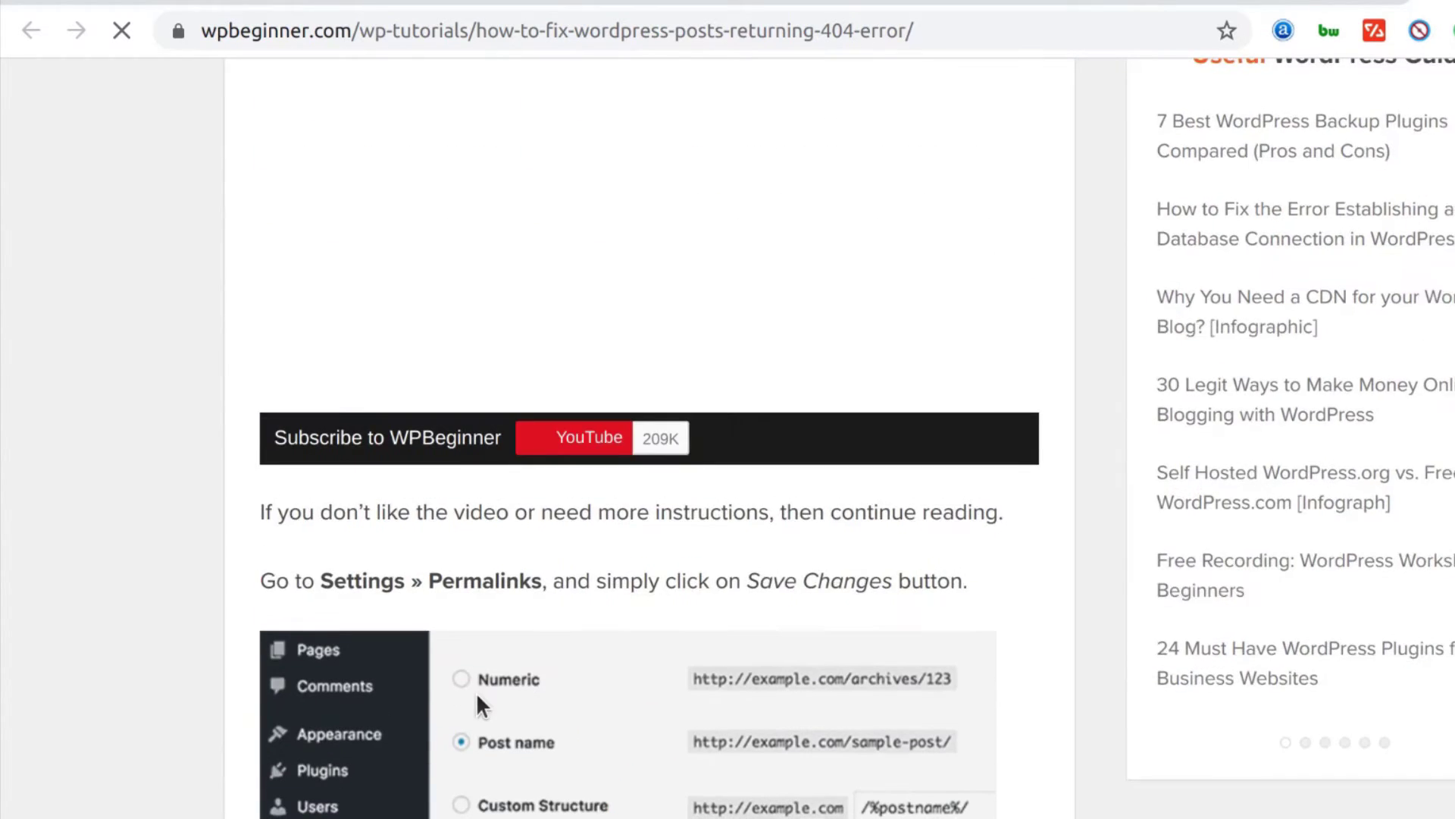
scroll(478, 693, down, 6)
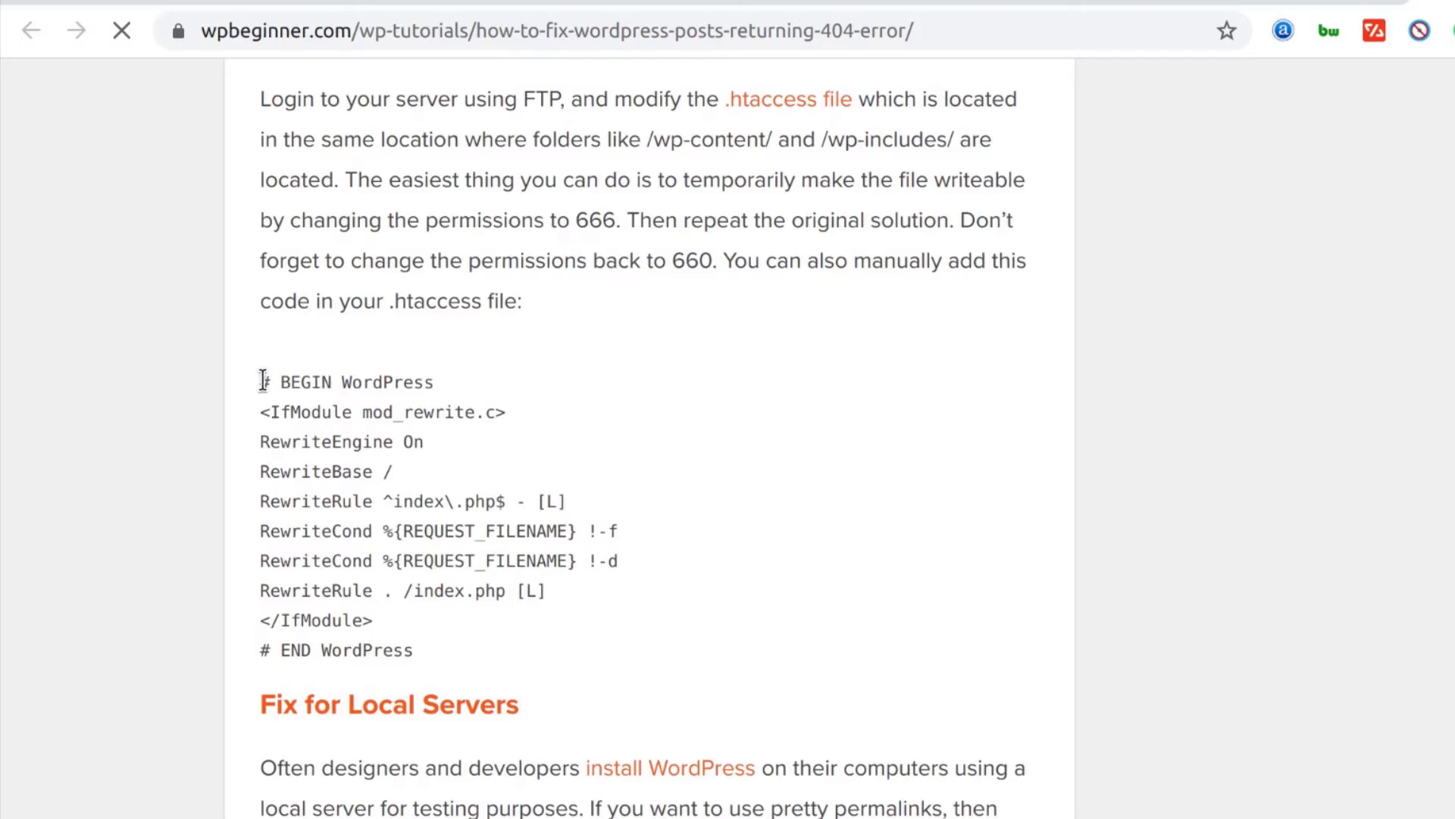
drag(263, 379, 419, 643)
drag(547, 591, 336, 388)
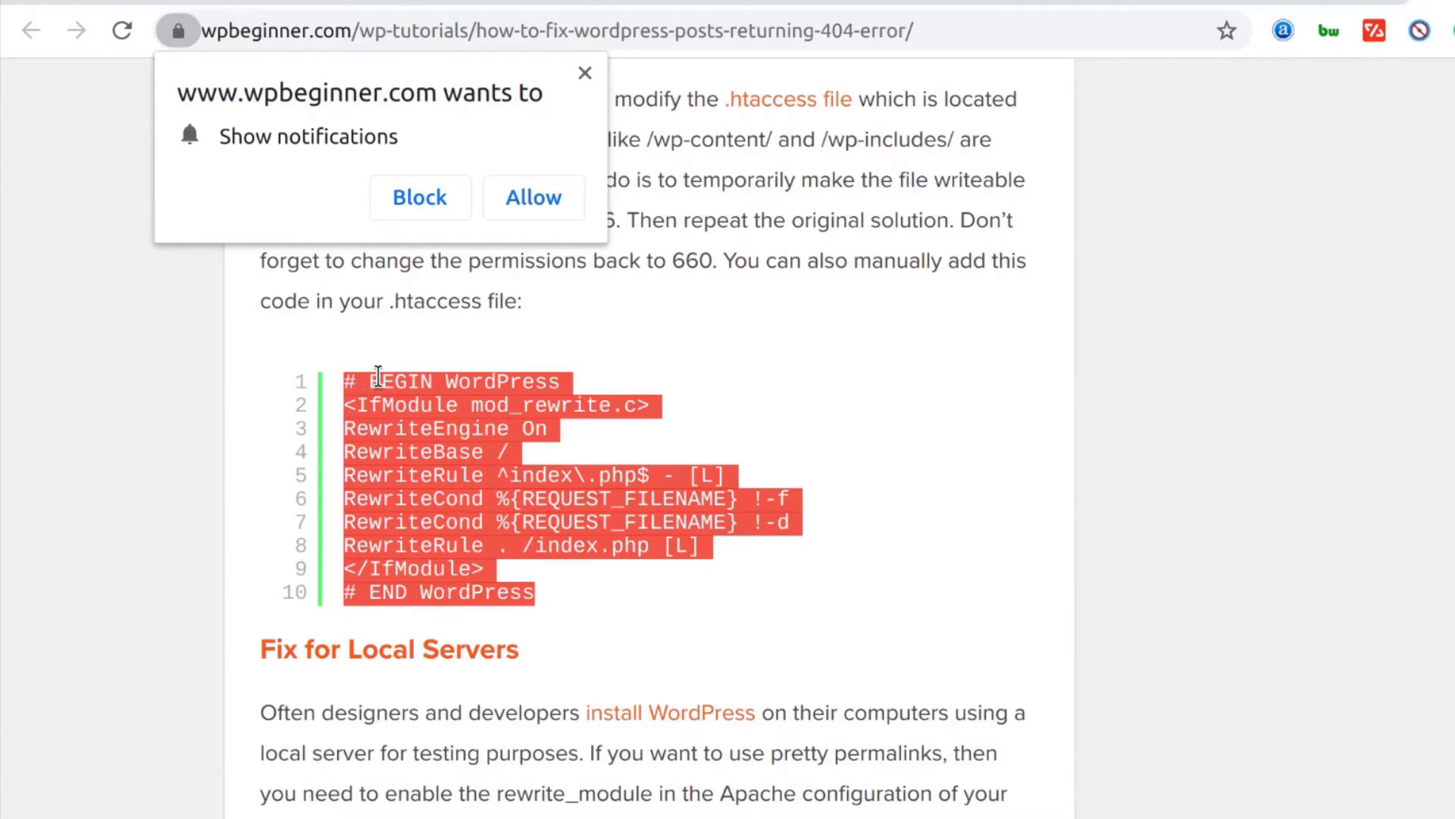
Copy the selected code, dismiss the notification prompt and return to CyberPanel
right_click(381, 377)
click(465, 400)
click(584, 71)
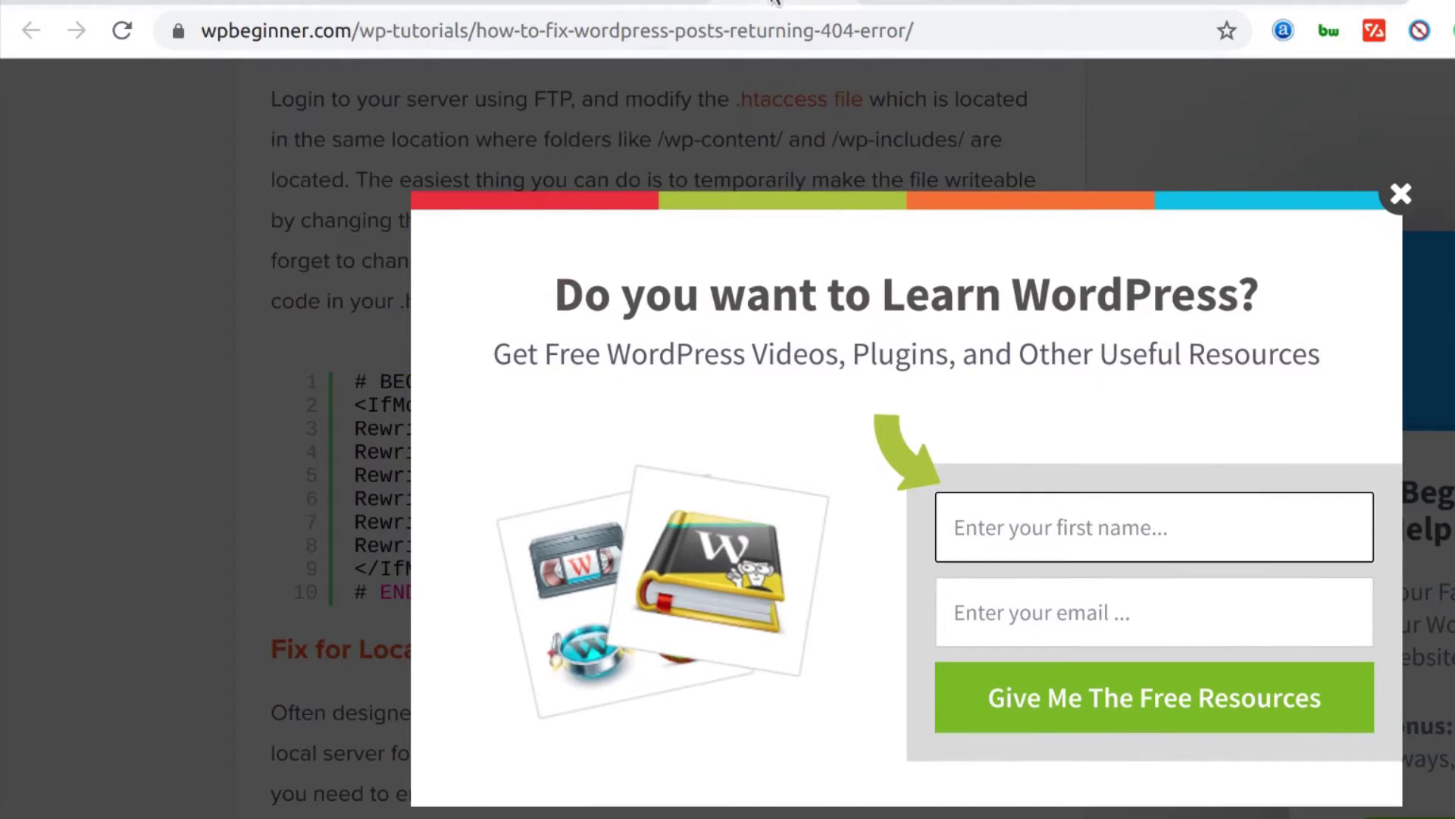
click(775, 3)
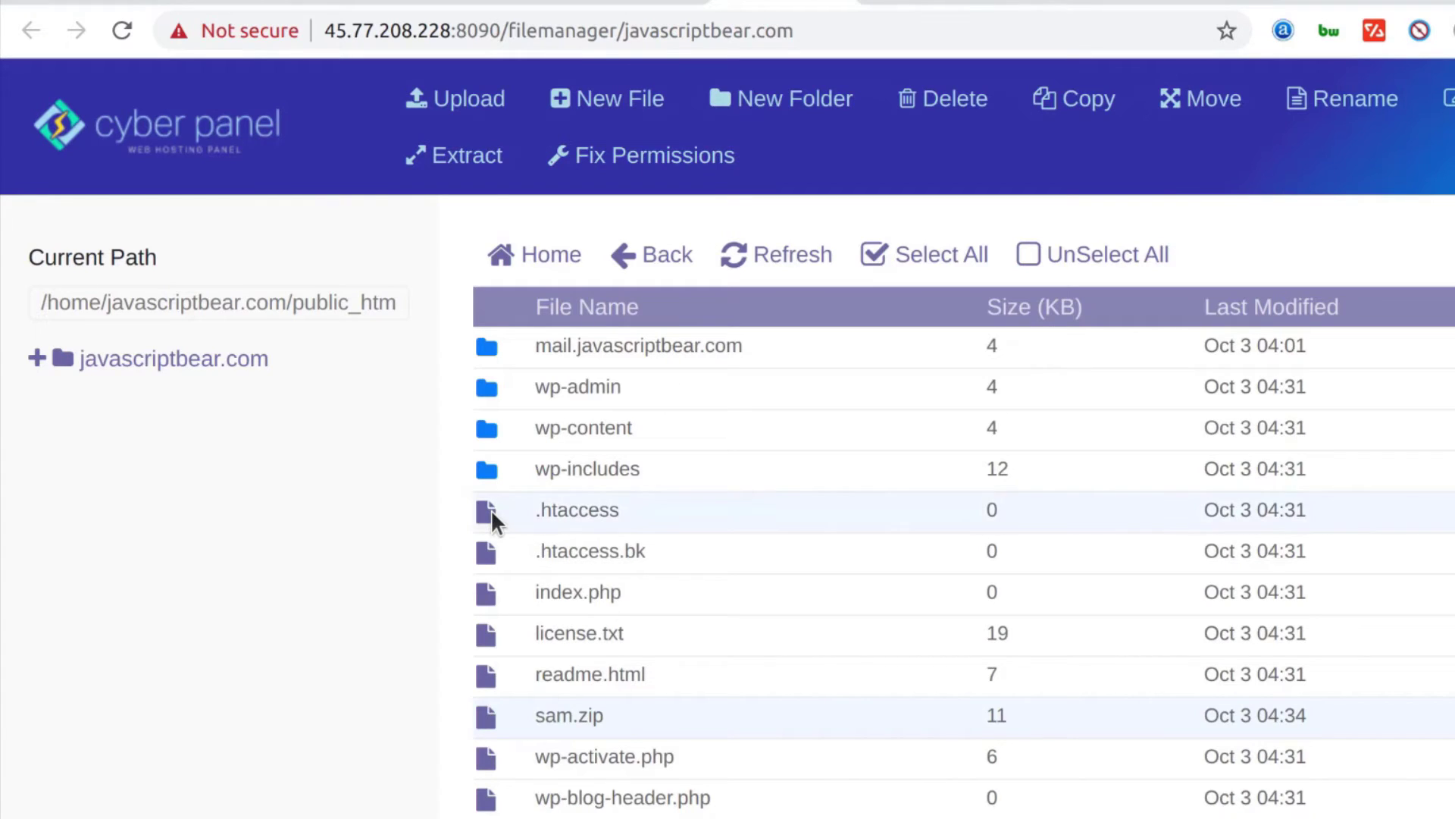
right_click(557, 509)
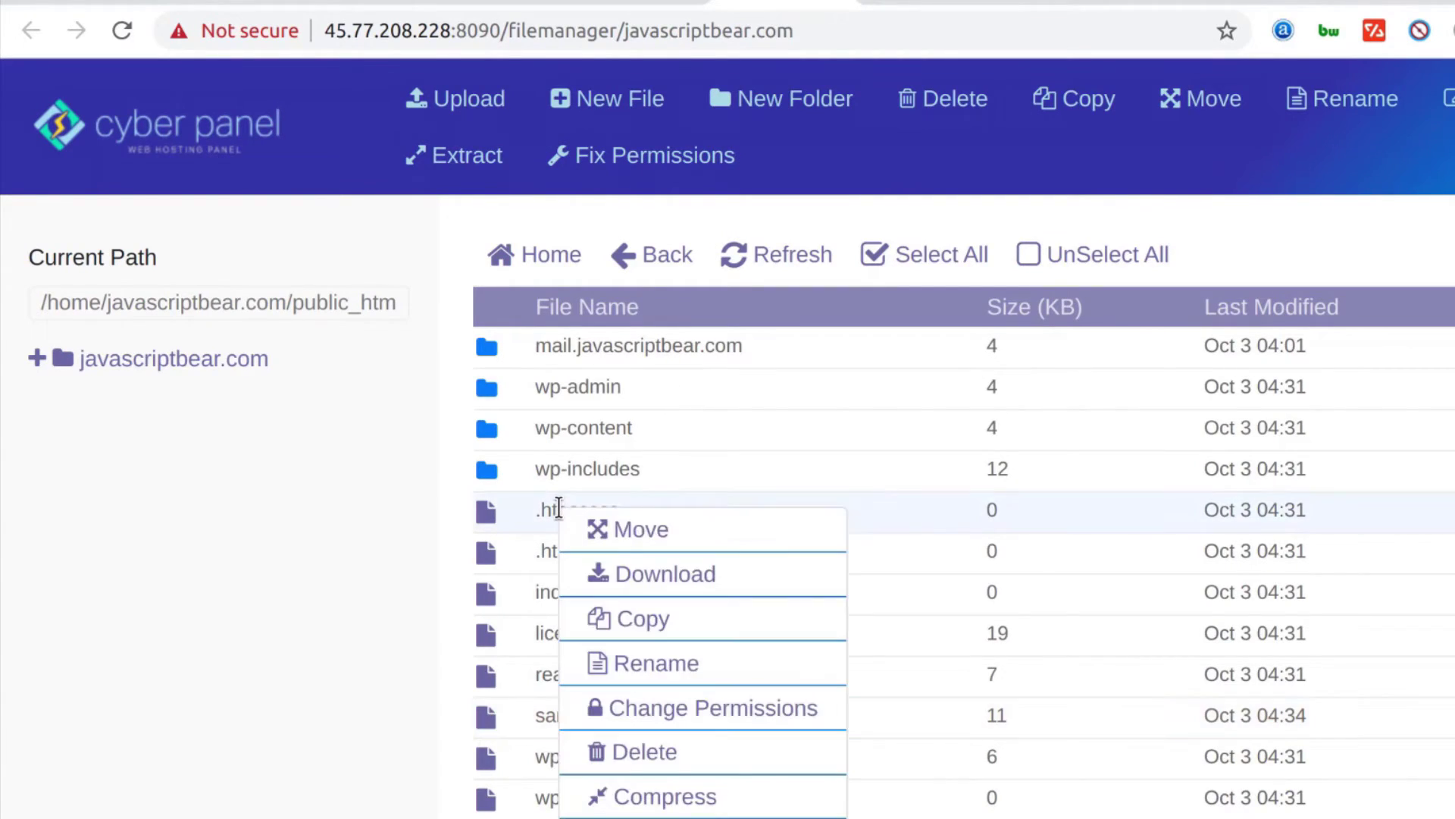
click(667, 814)
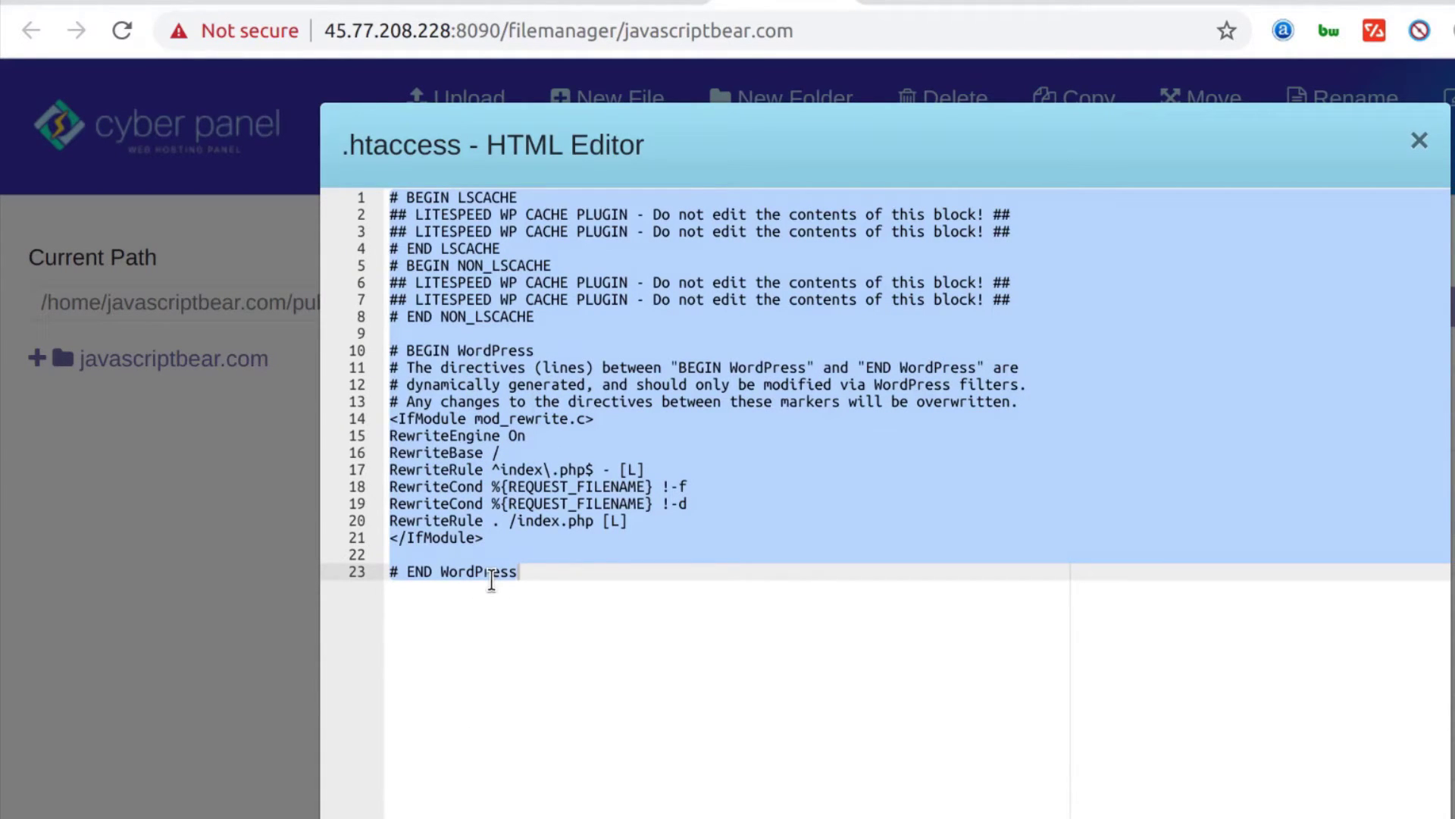
key(Escape)
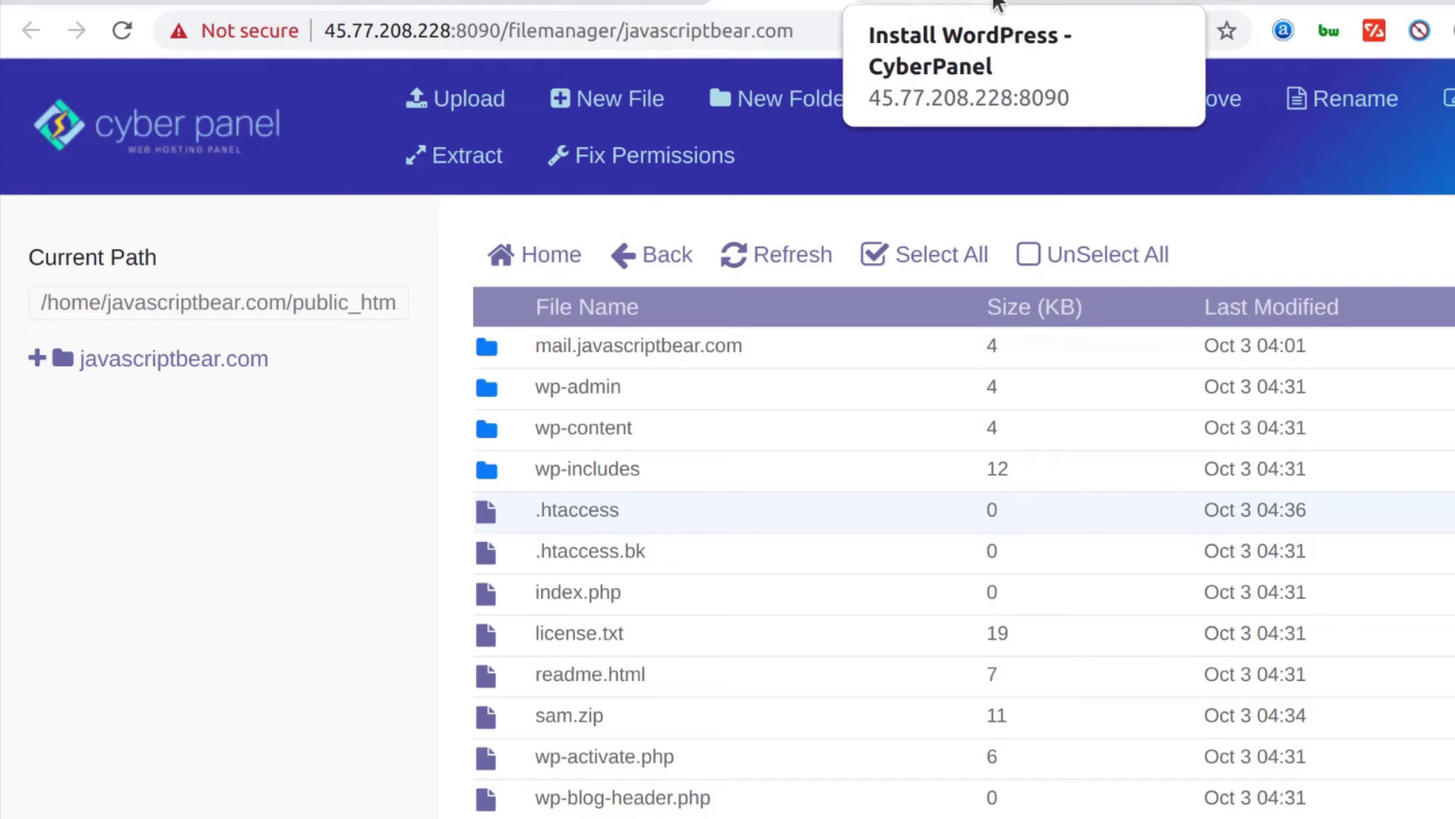
Load the Rewrite Rules for javascriptbear.com from its CyberPanel site page
click(1048, 4)
click(1008, 5)
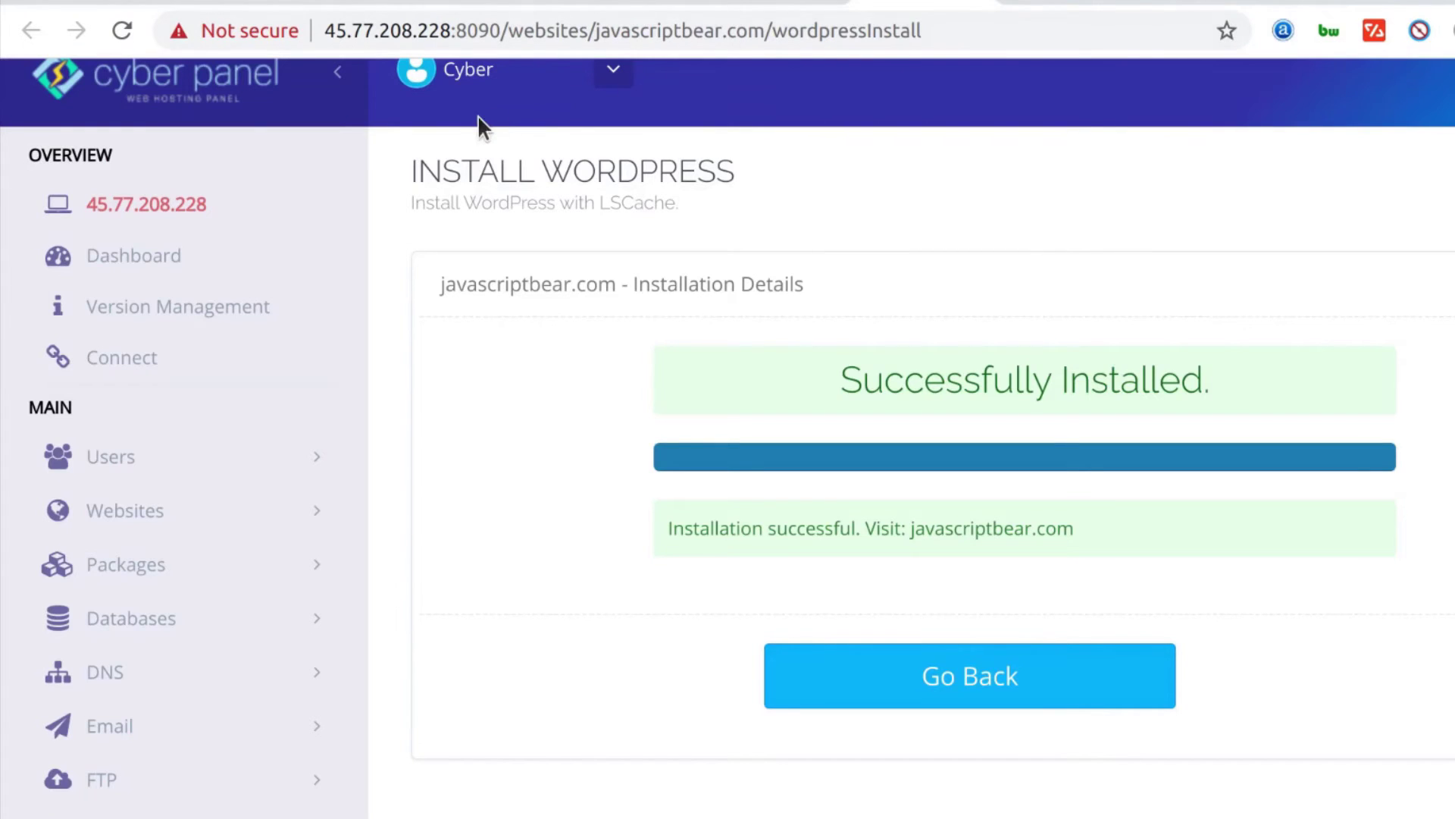
scroll(403, 548, down, 1)
scroll(422, 553, up, 2)
click(781, 4)
click(648, 5)
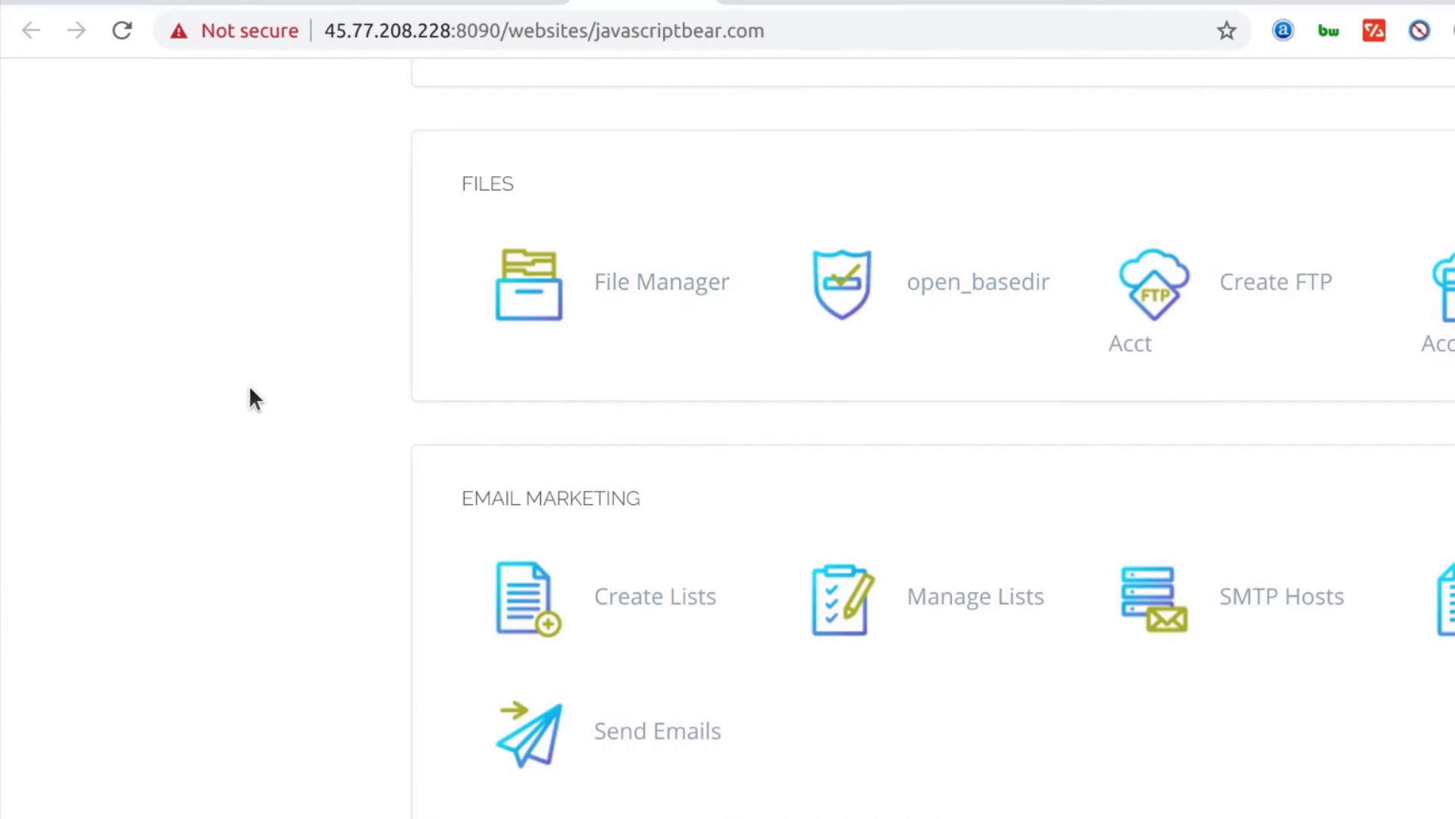
scroll(623, 528, up, 3)
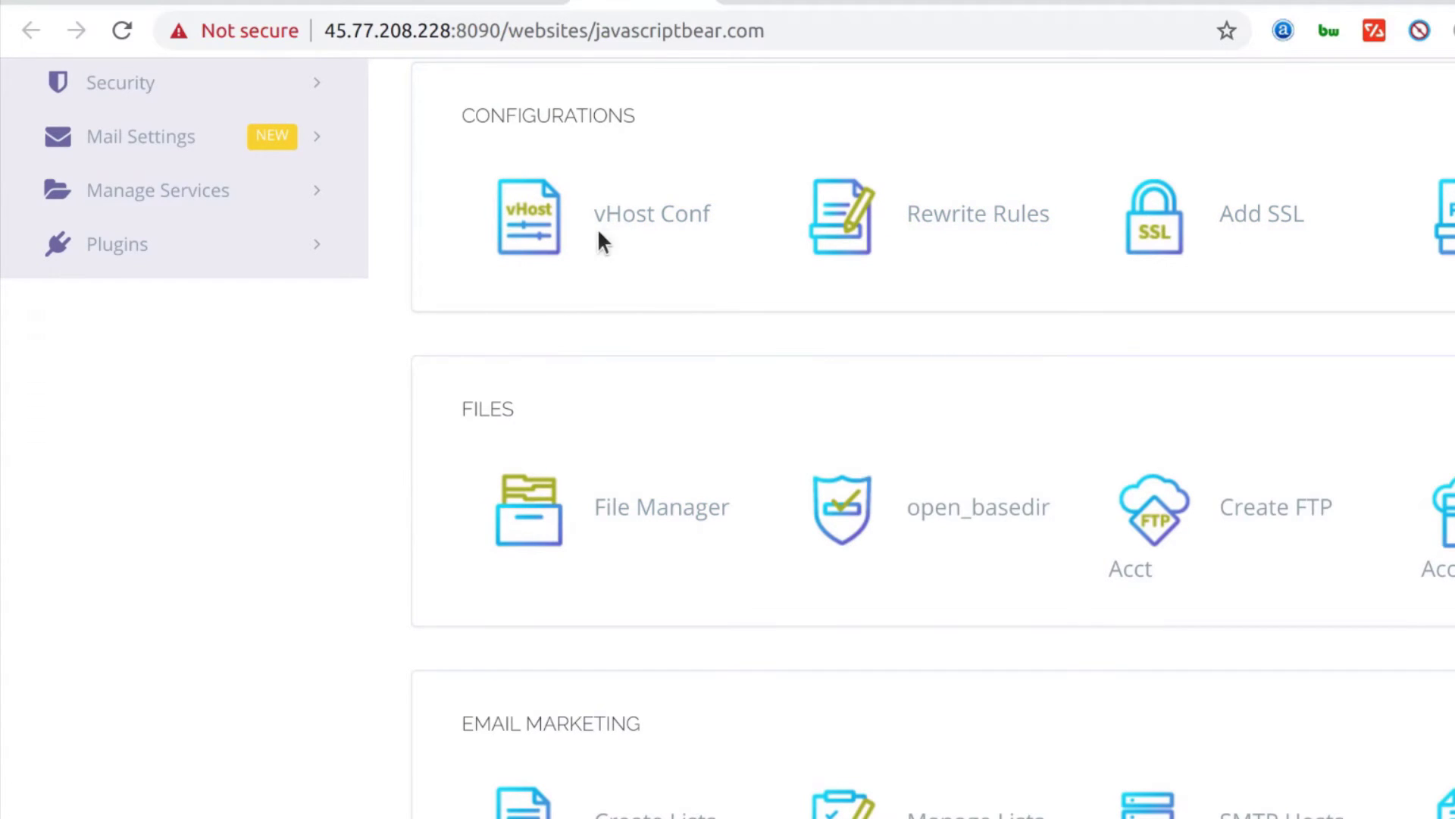
click(989, 227)
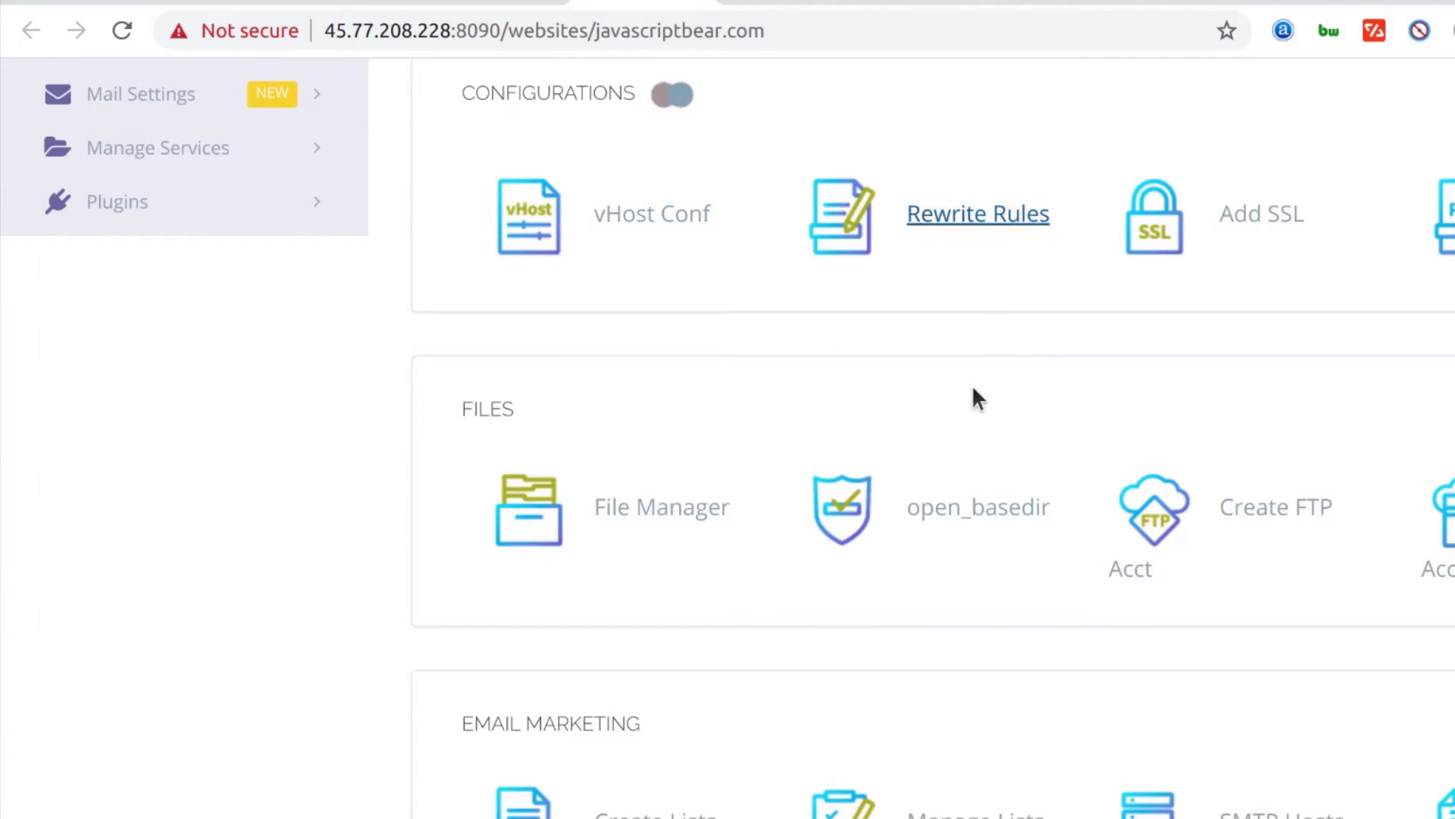
Add a newline after # END WordPress and save the rewrite rules
scroll(568, 701, down, 3)
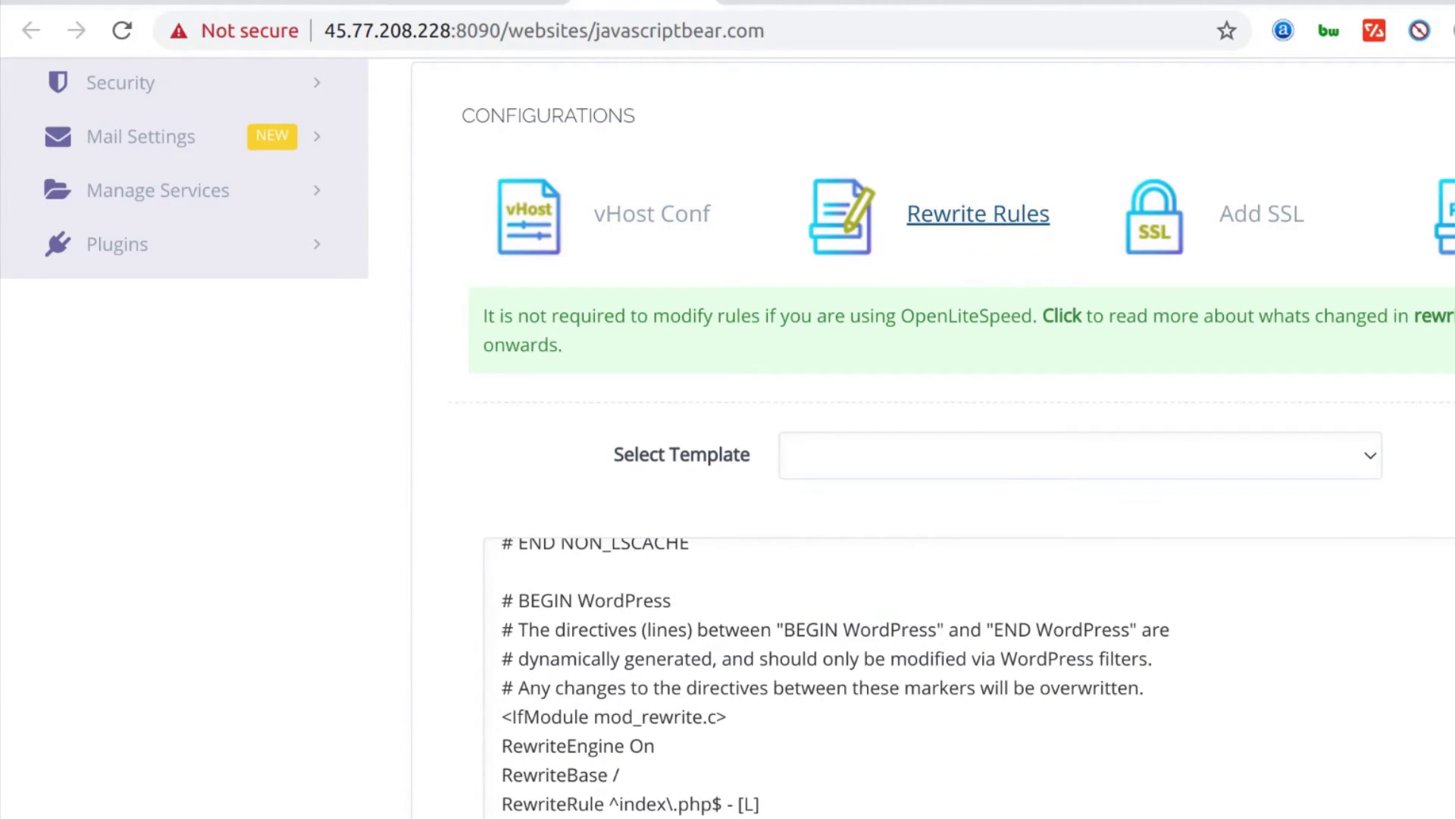
scroll(567, 703, down, 5)
scroll(685, 488, up, 4)
scroll(627, 608, up, 2)
scroll(622, 607, up, 2)
scroll(622, 613, down, 3)
scroll(636, 611, up, 3)
scroll(718, 688, down, 5)
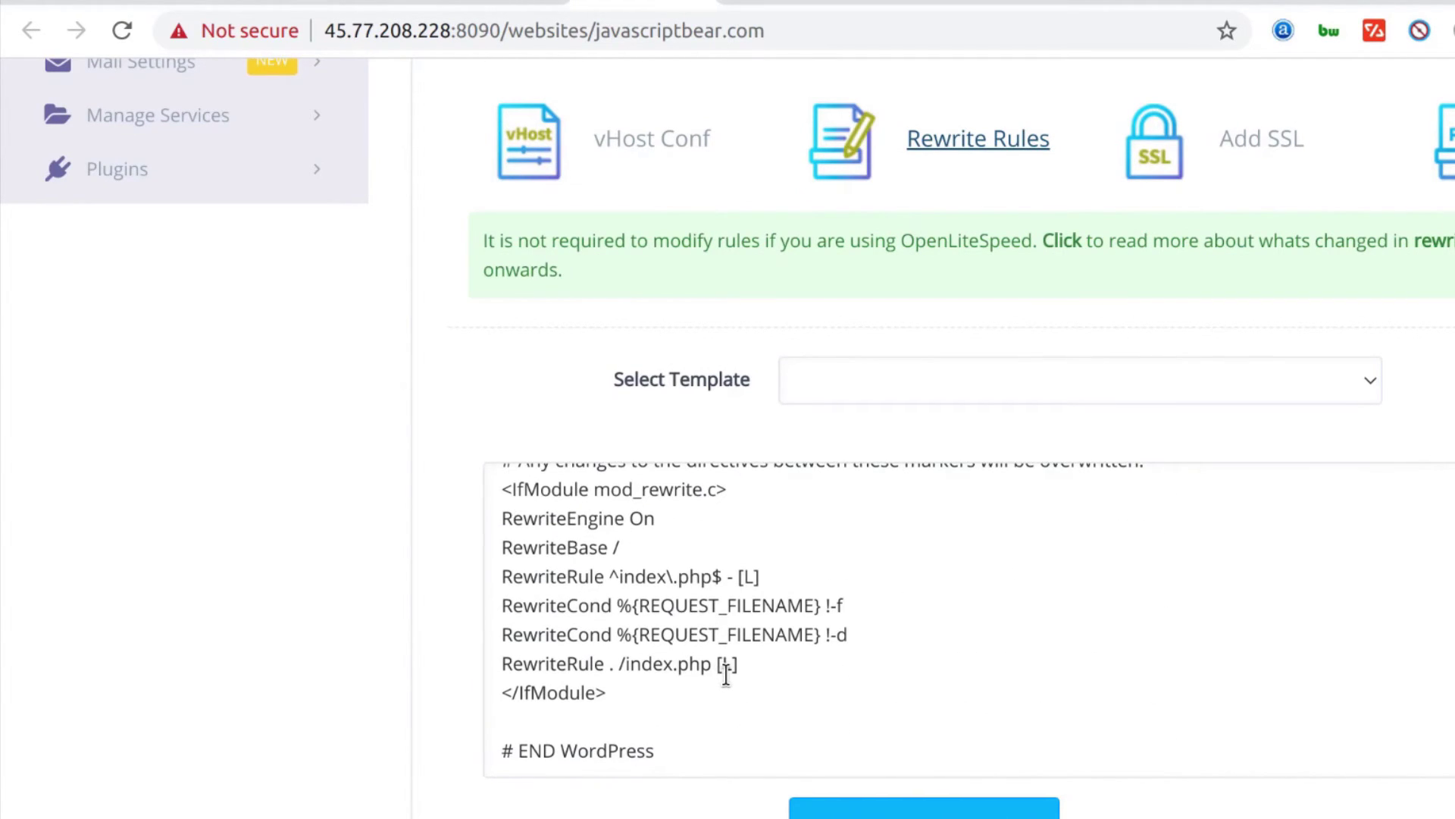
scroll(718, 685, down, 4)
click(679, 451)
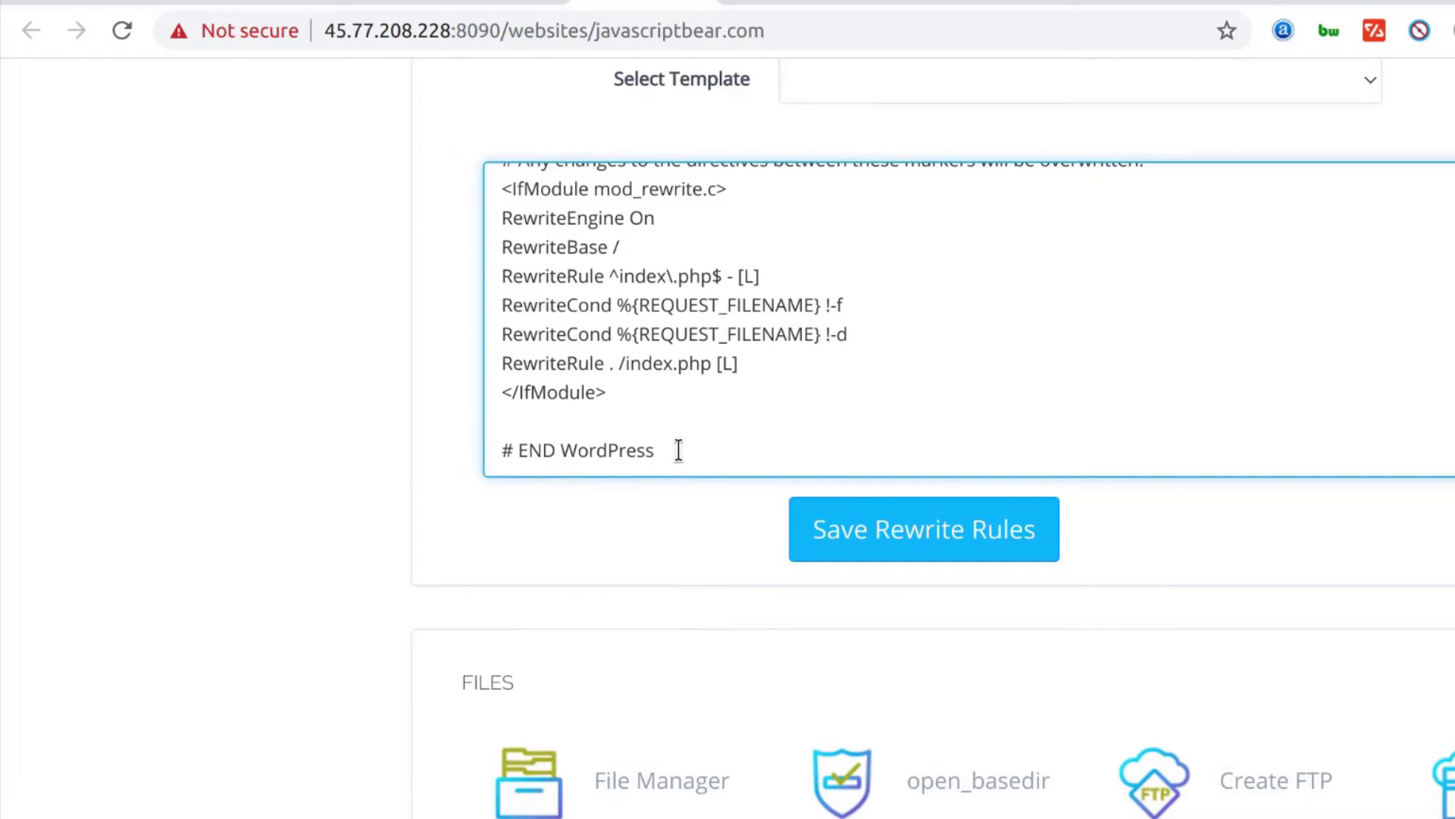
key(Return)
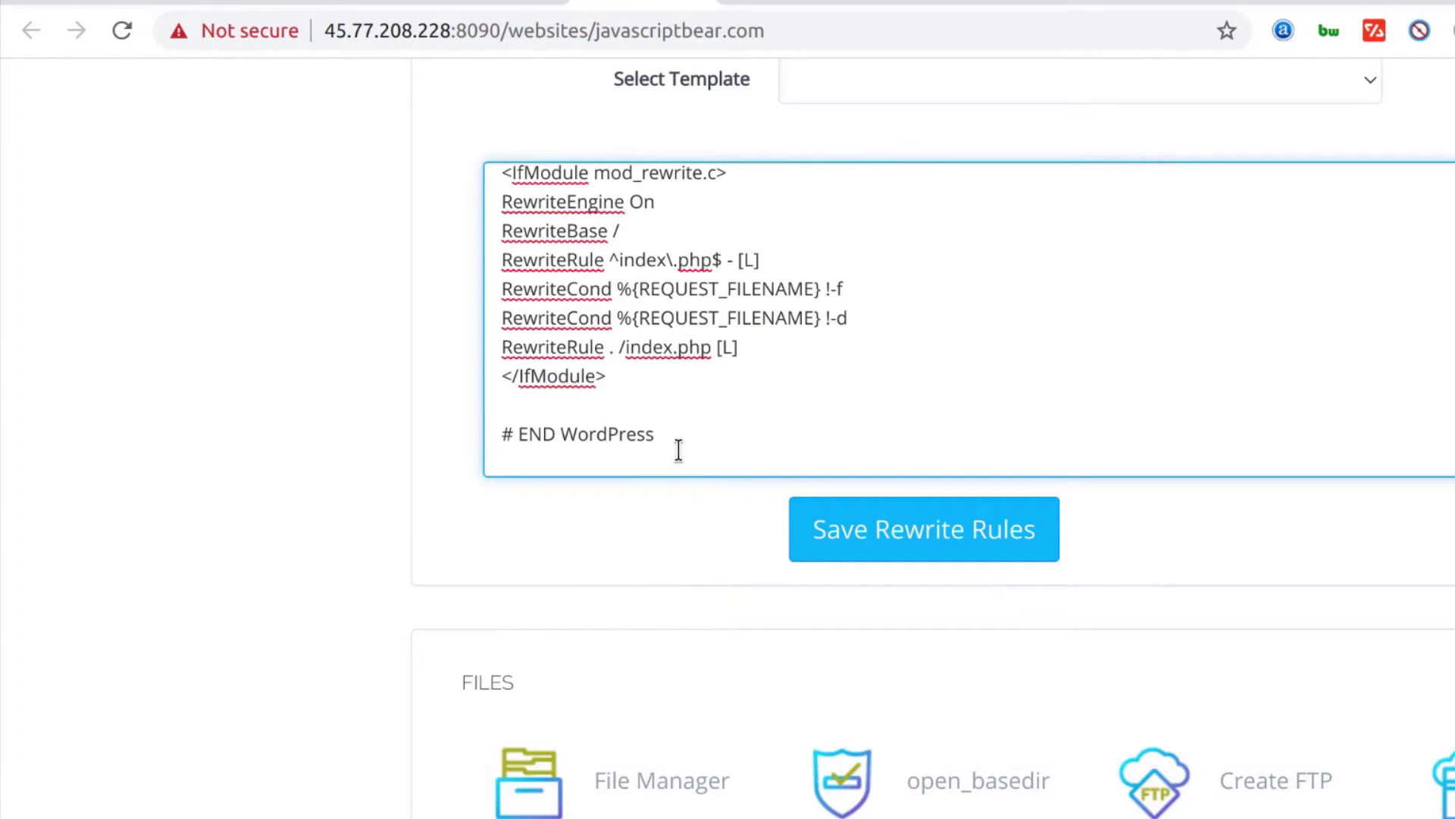
click(895, 532)
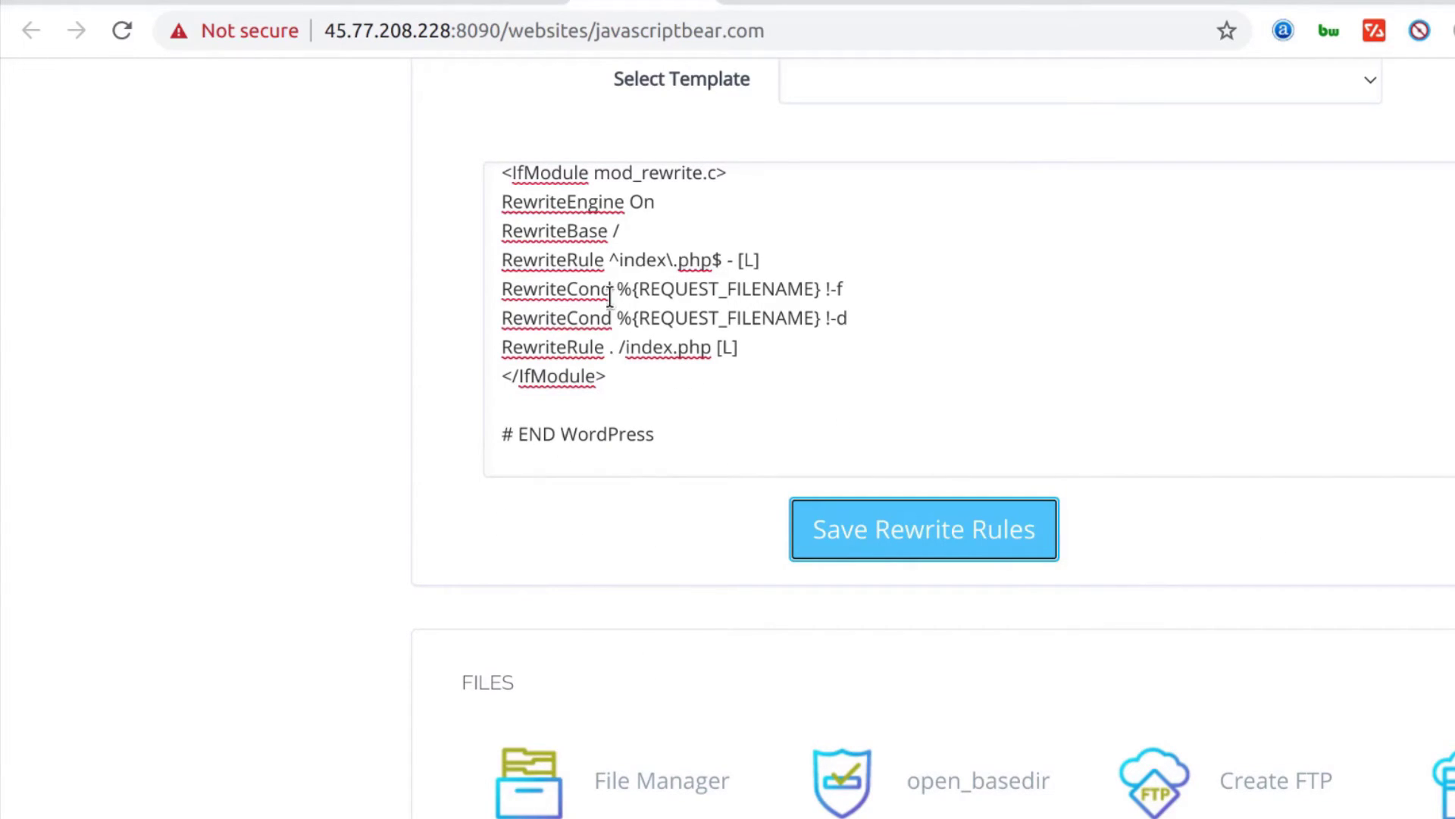
Reload the 404 tab, then open Hello world! from the Sample site home page
scroll(538, 472, up, 3)
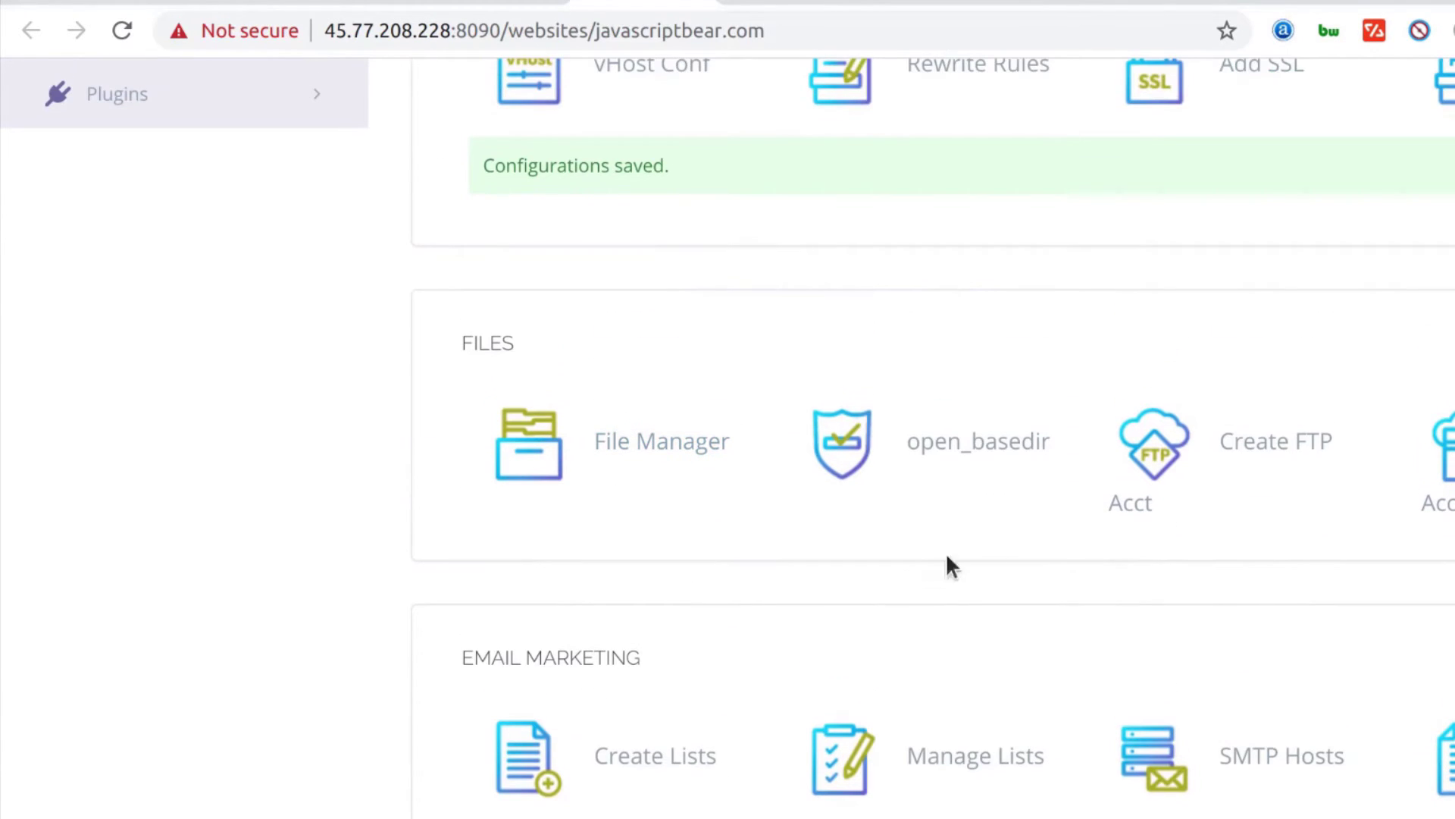
click(504, 2)
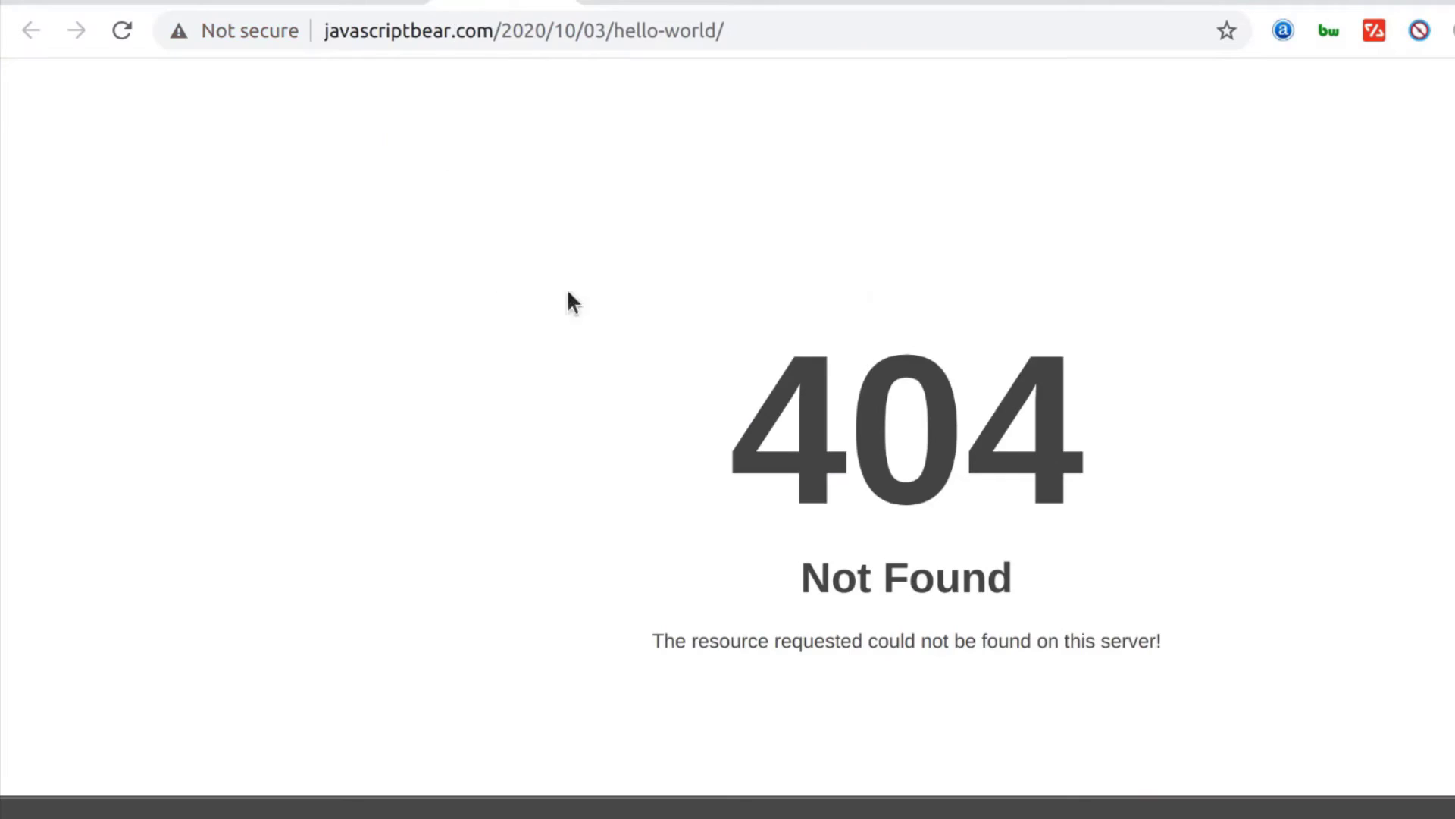
click(122, 31)
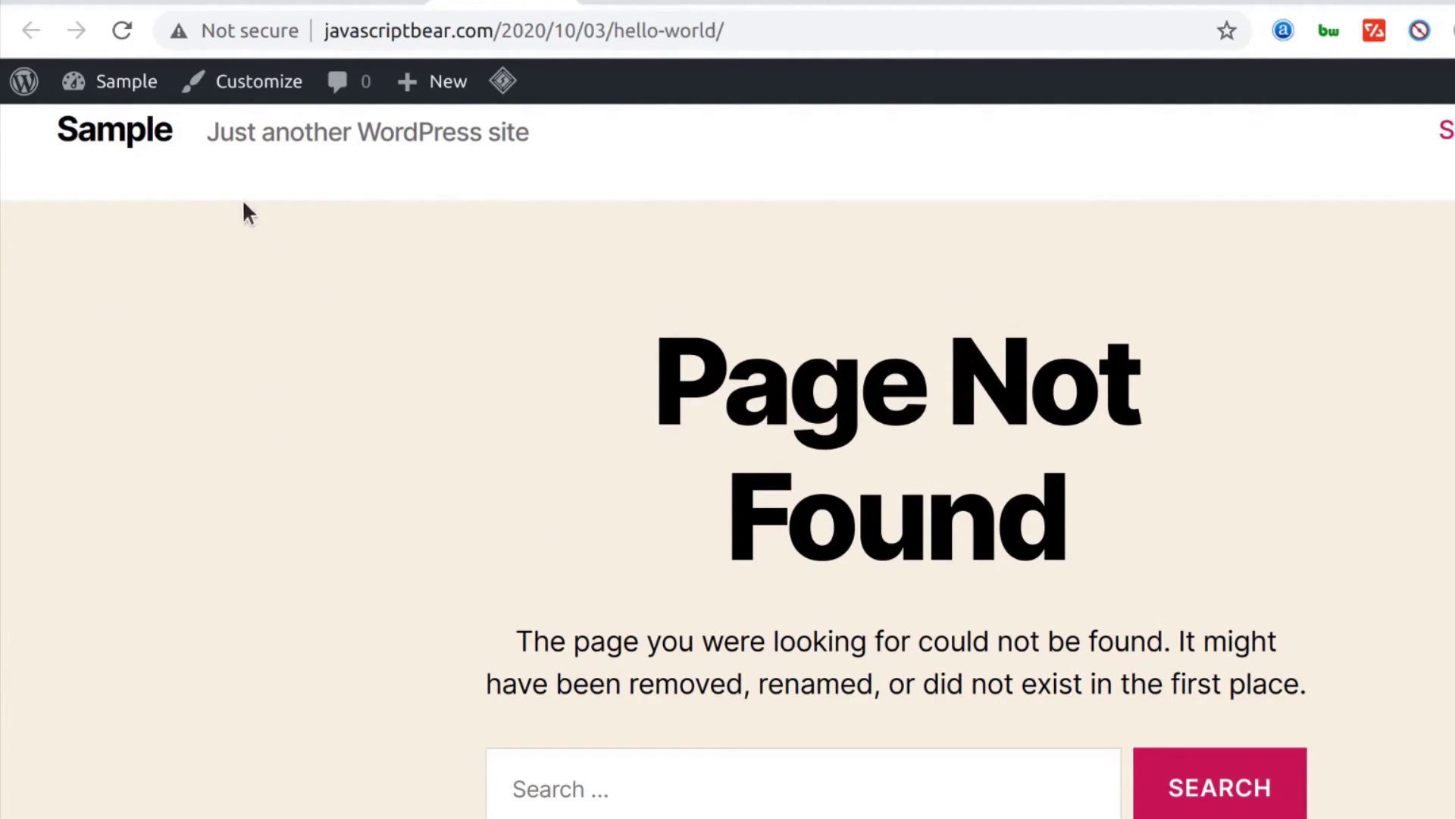
click(138, 144)
scroll(523, 383, down, 2)
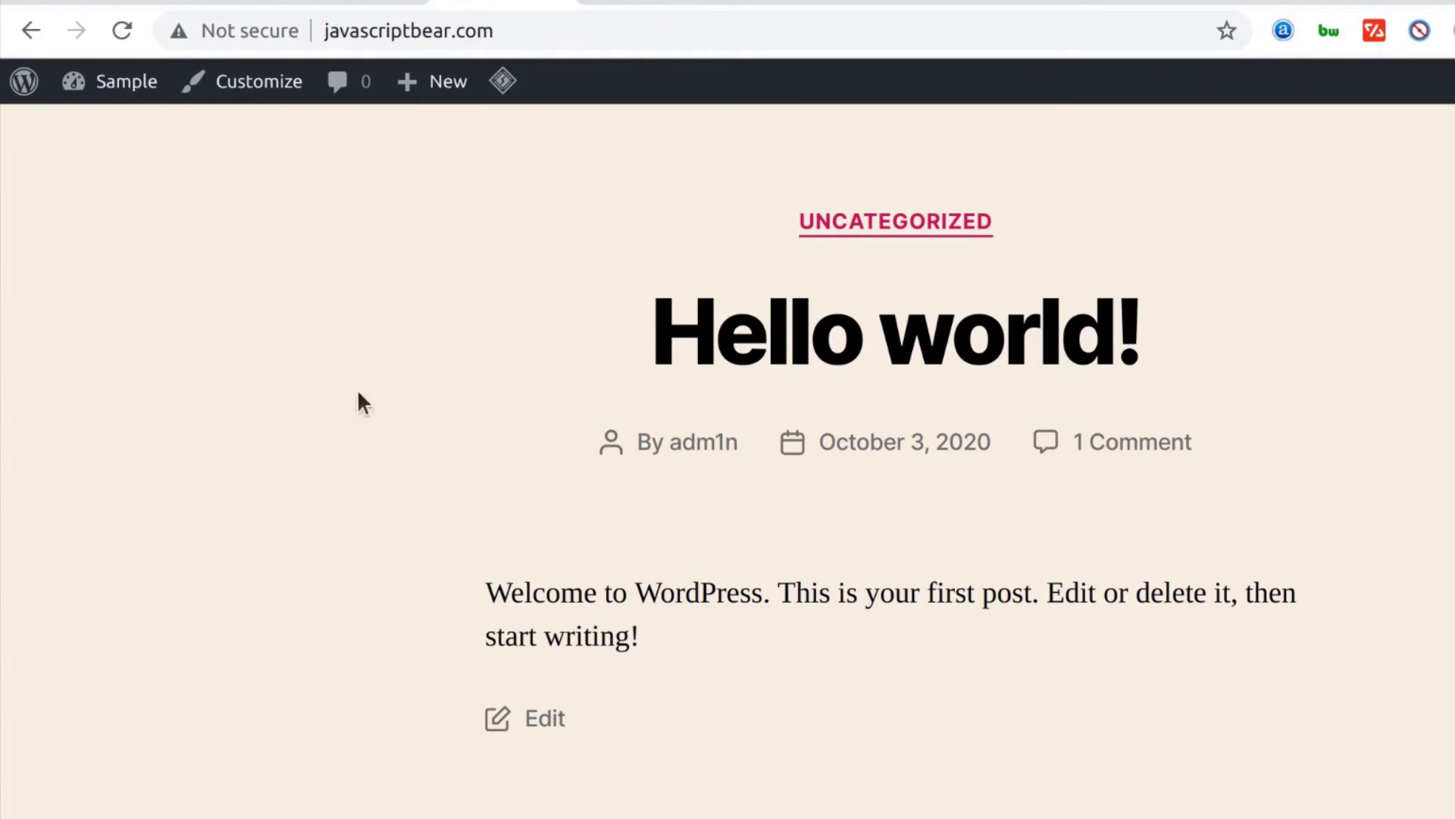
click(801, 358)
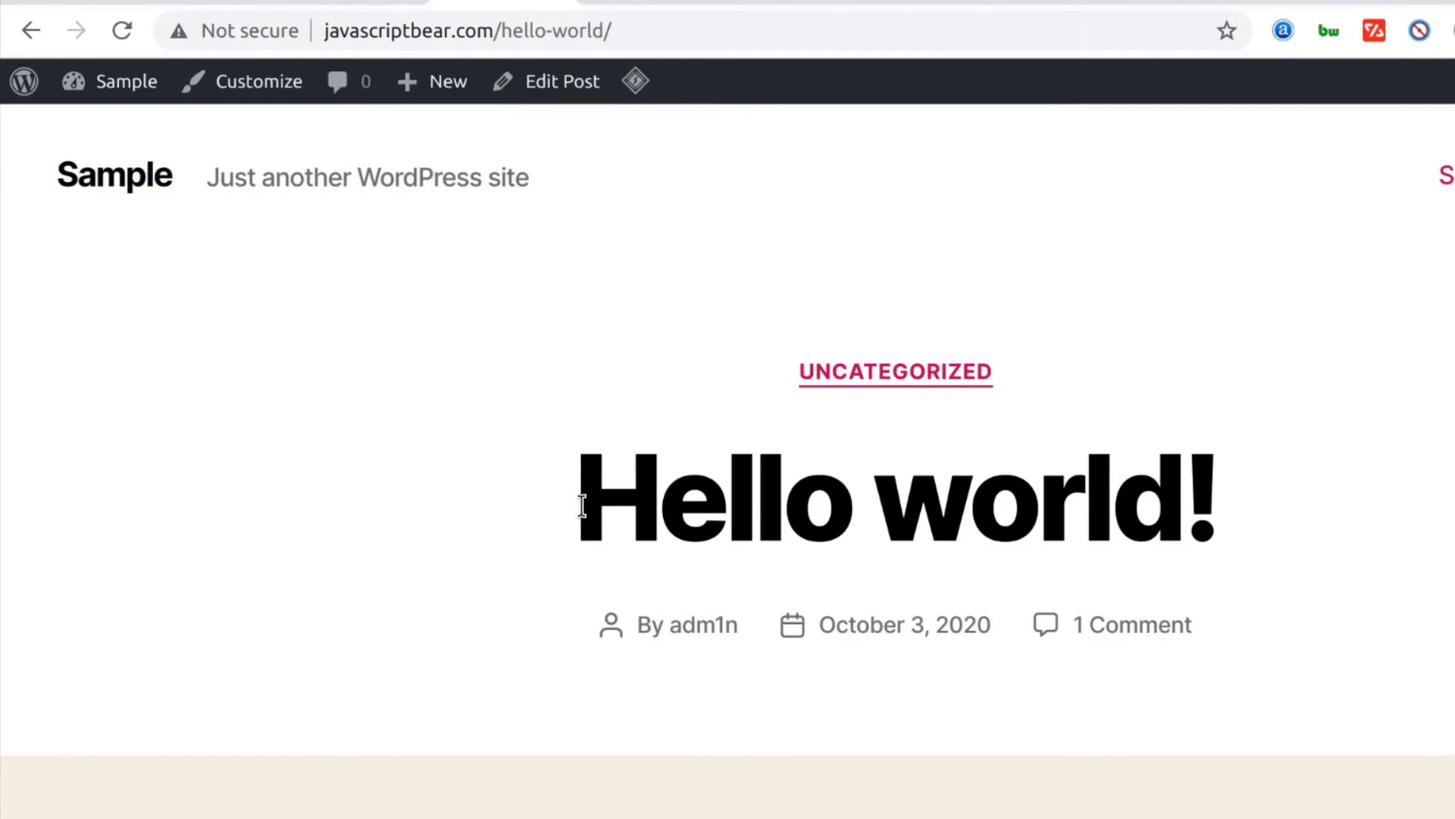
drag(582, 506, 1221, 509)
click(256, 658)
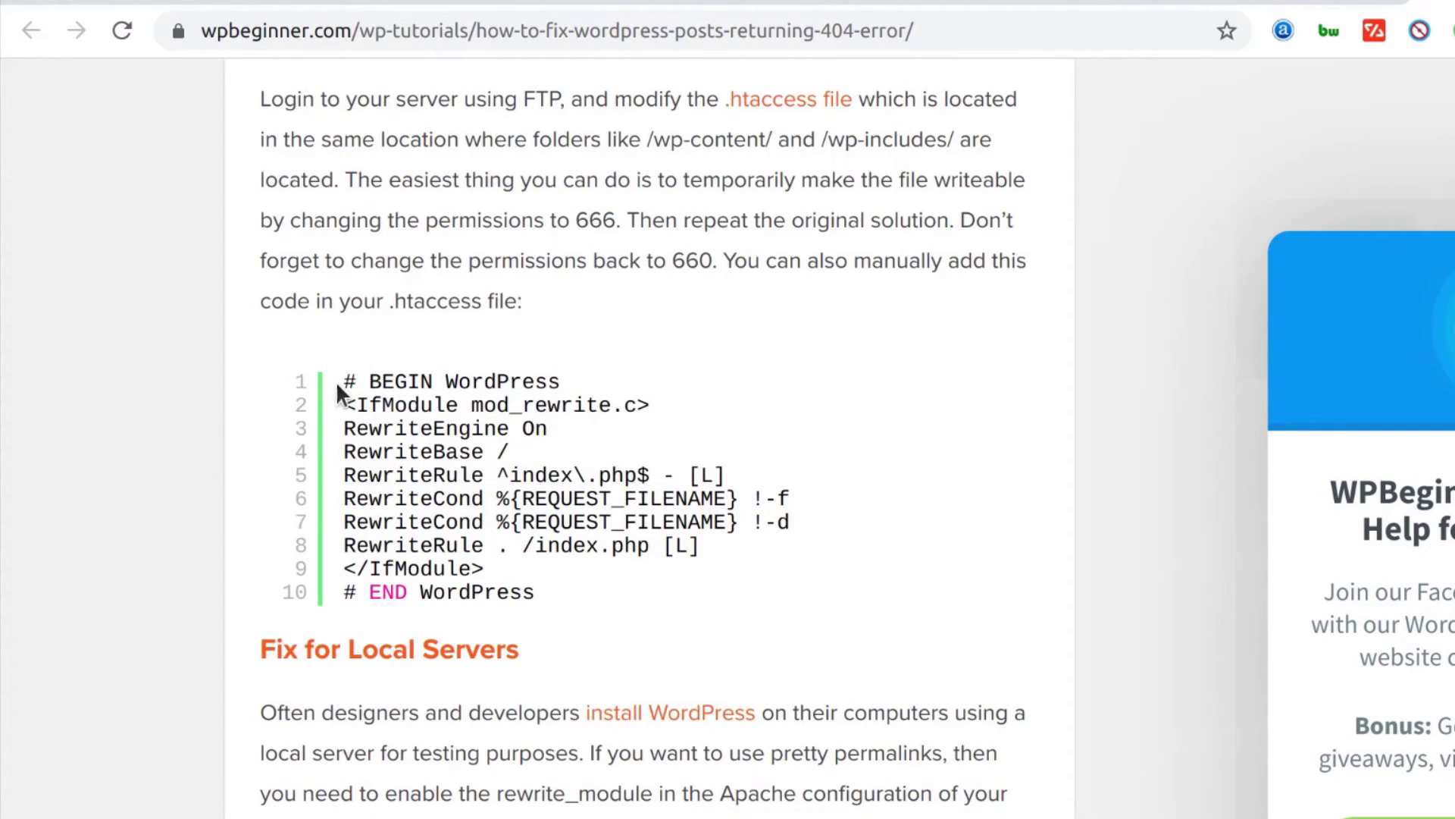
Highlight lines 1–9 of WPBeginner's .htaccess sample and go back to CyberPanel's File Manager
drag(343, 381, 573, 589)
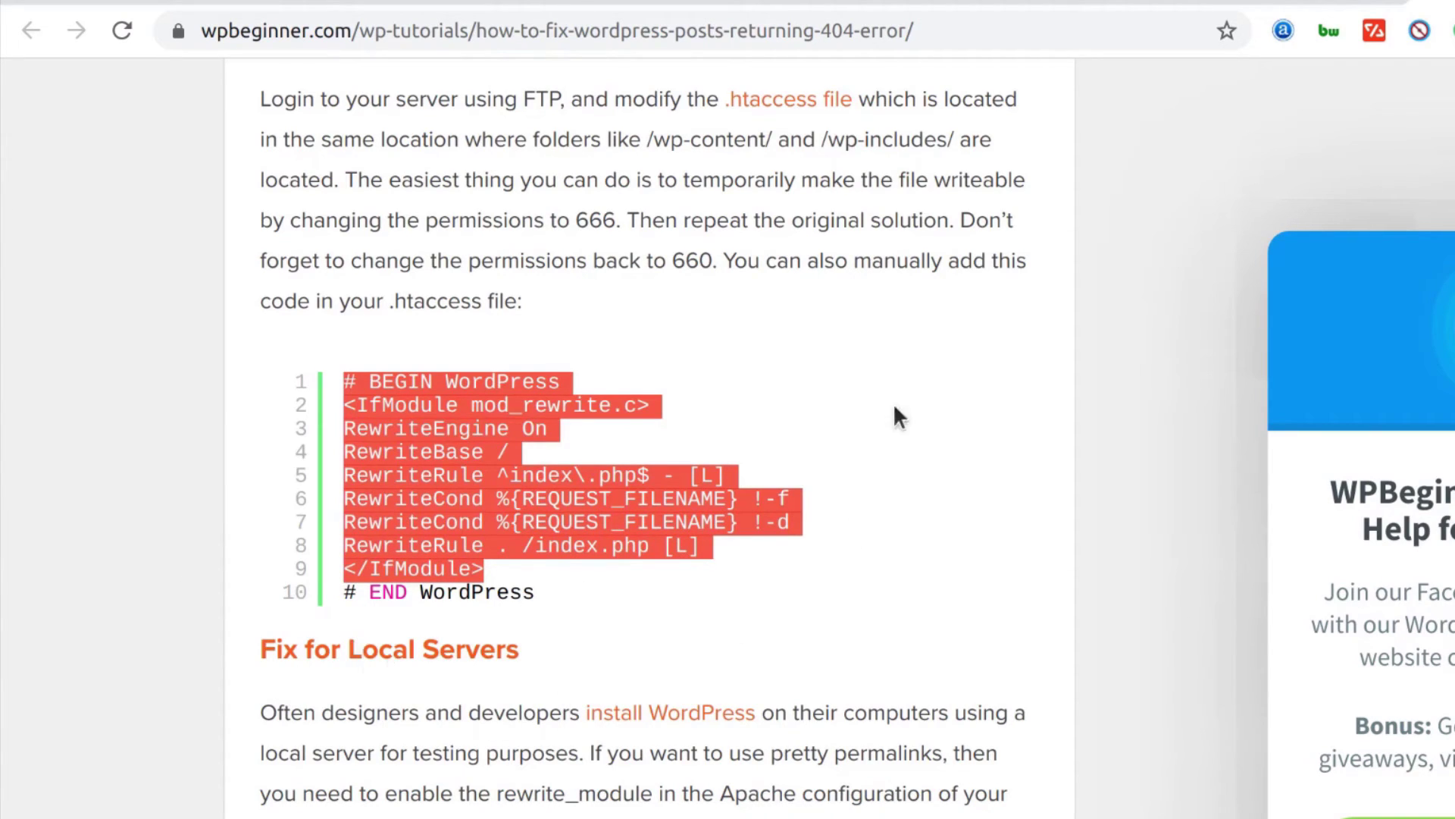
click(743, 3)
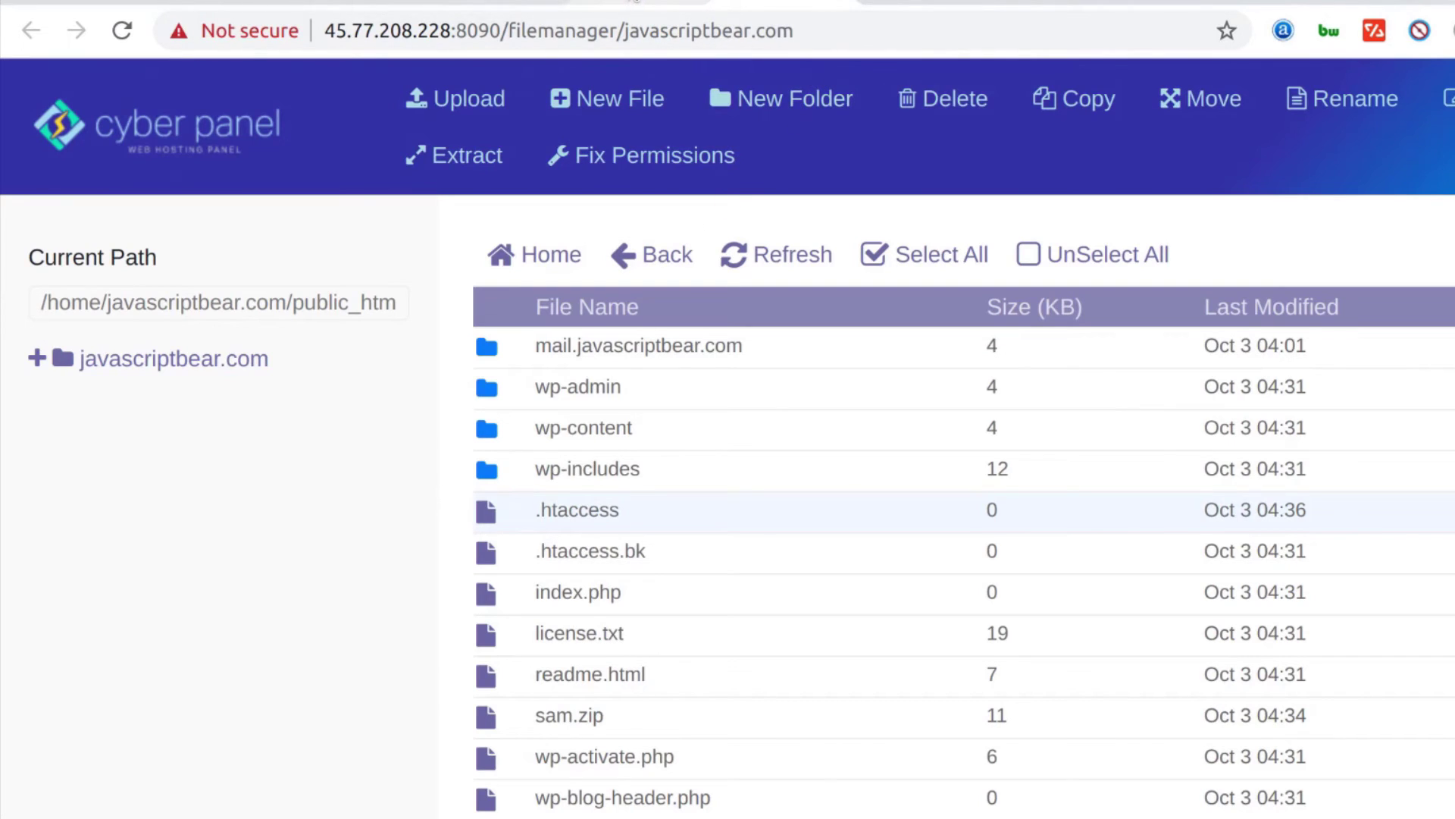
click(622, 4)
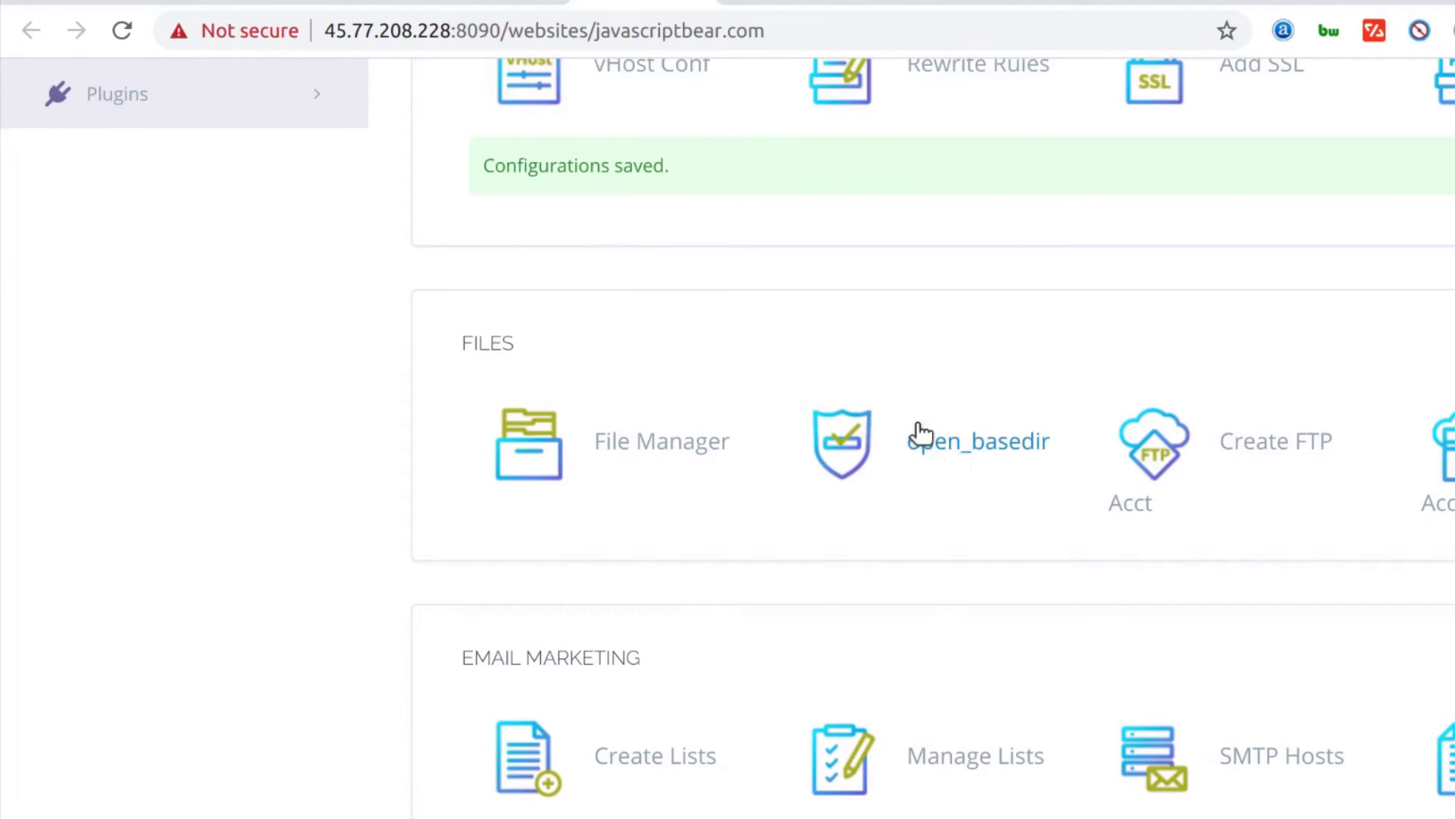
scroll(841, 360, up, 3)
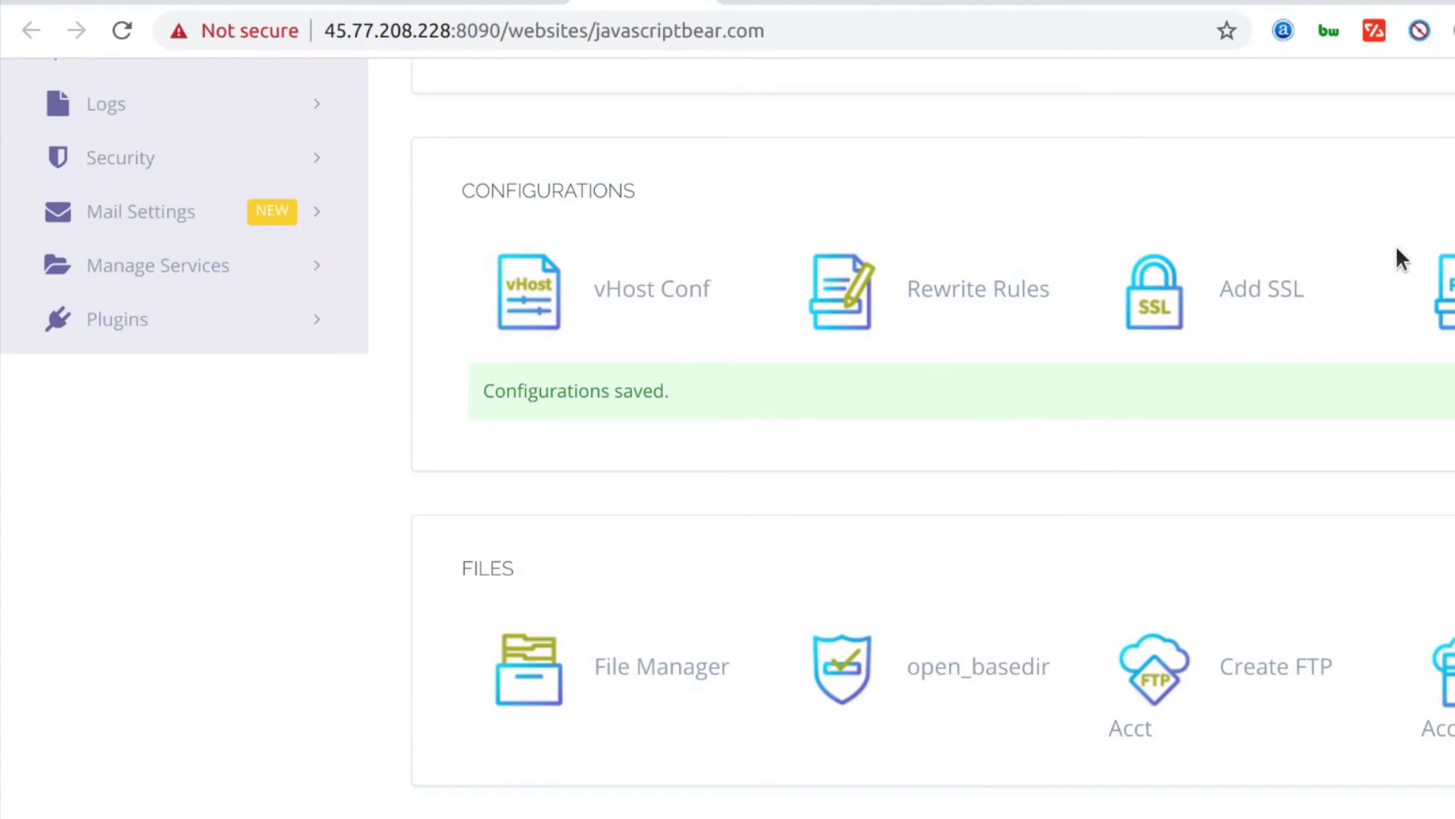
click(494, 3)
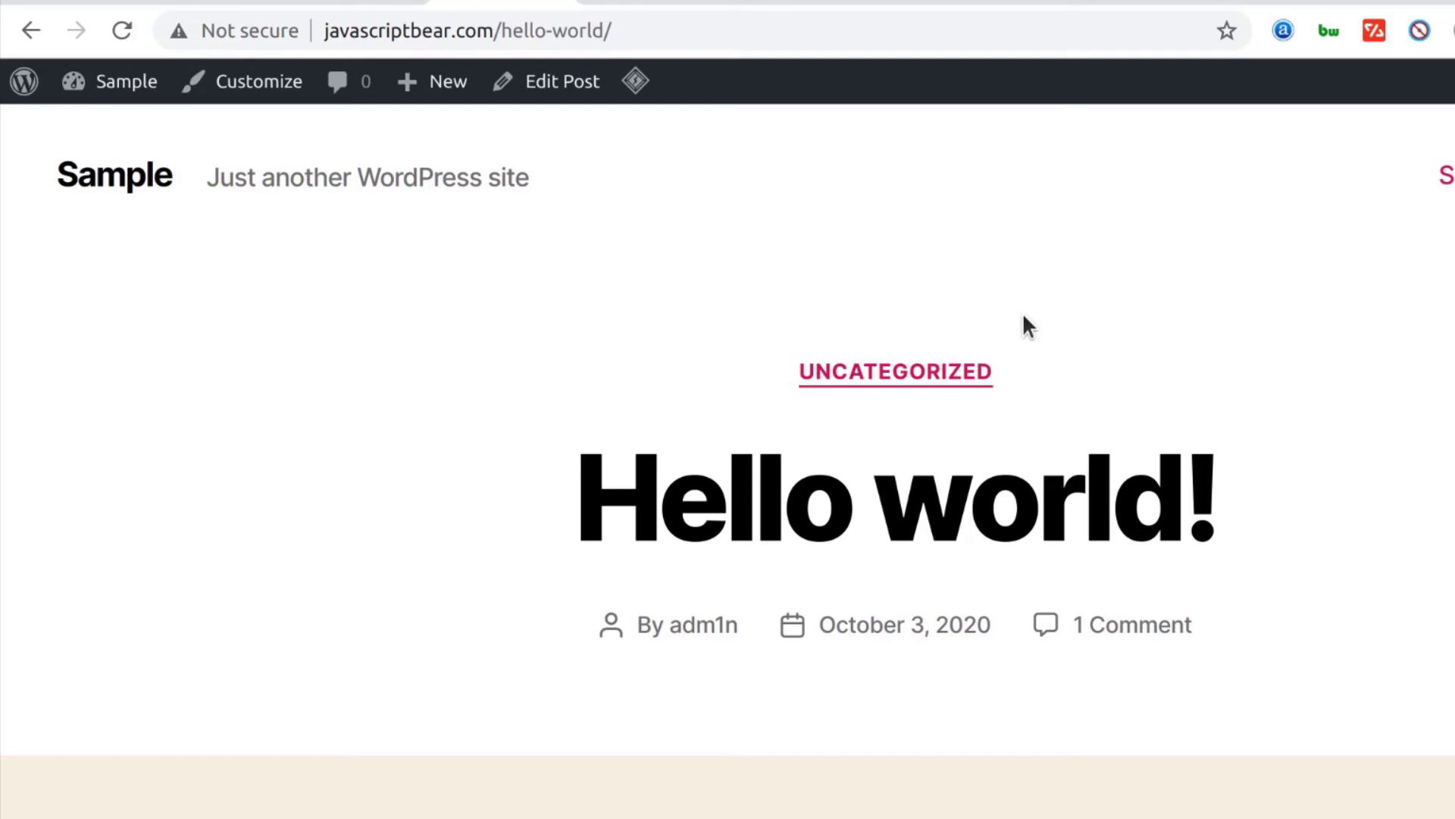
click(766, 3)
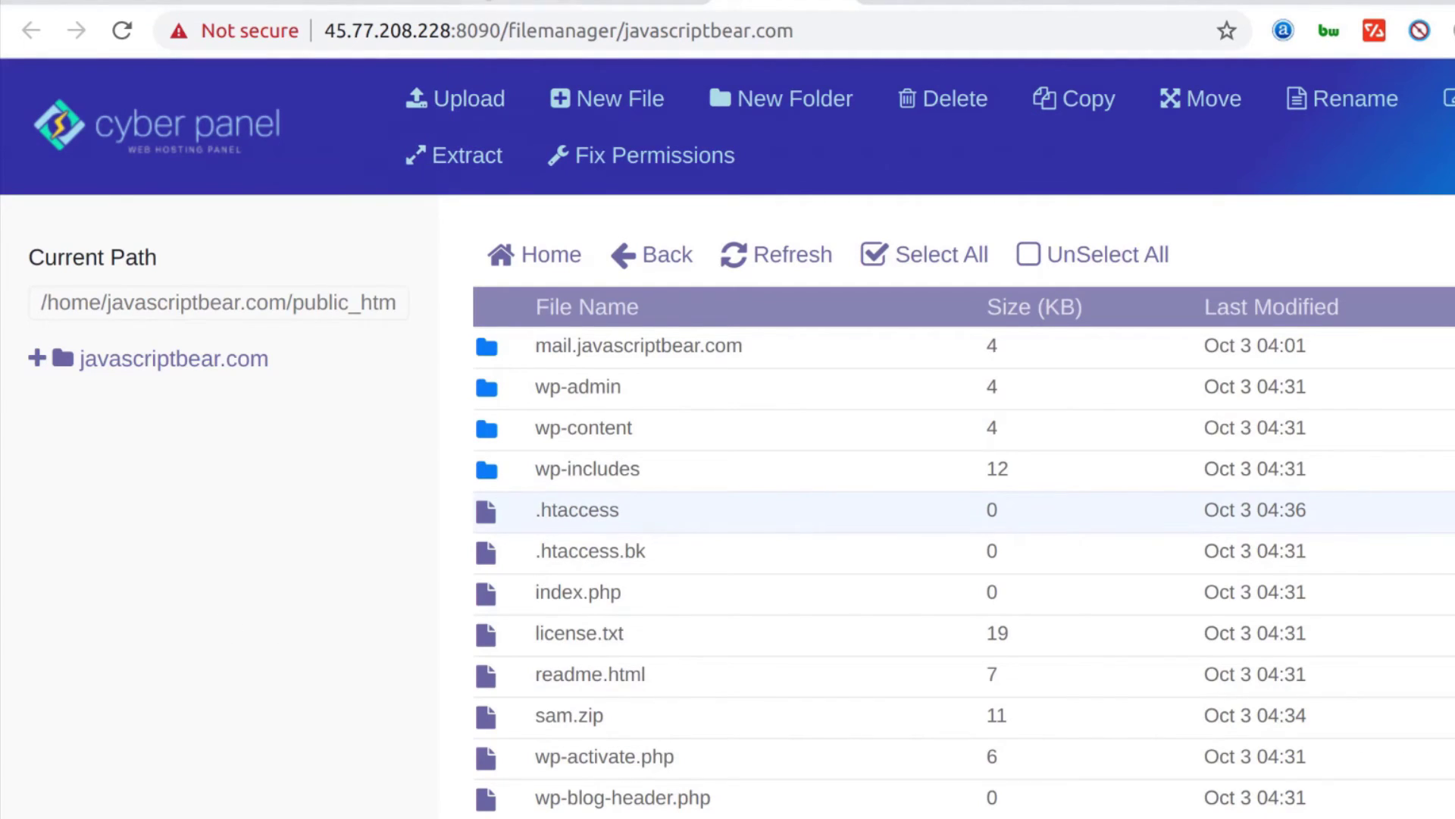
click(501, 3)
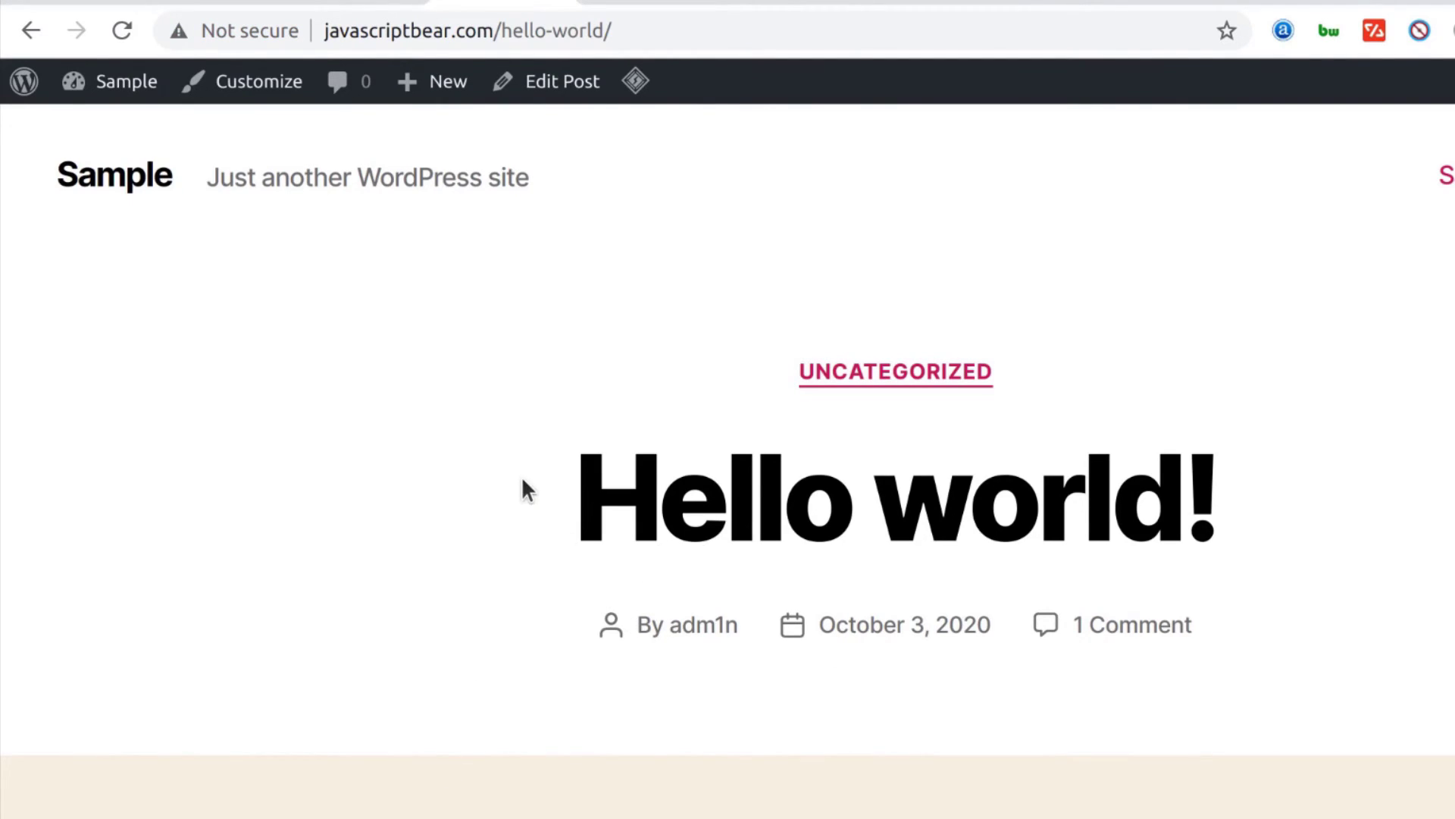
key(ctrl+Tab)
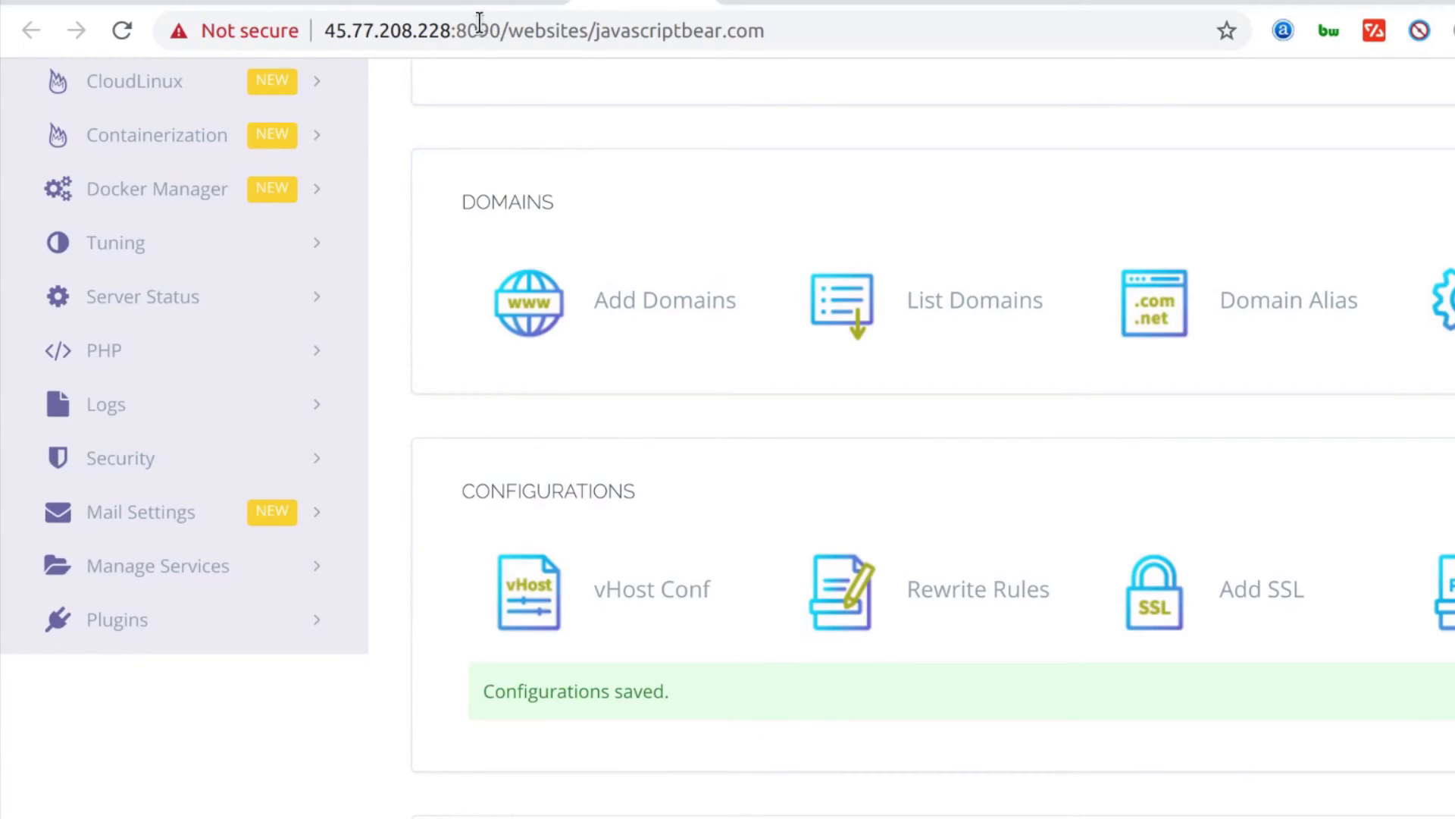
click(490, 2)
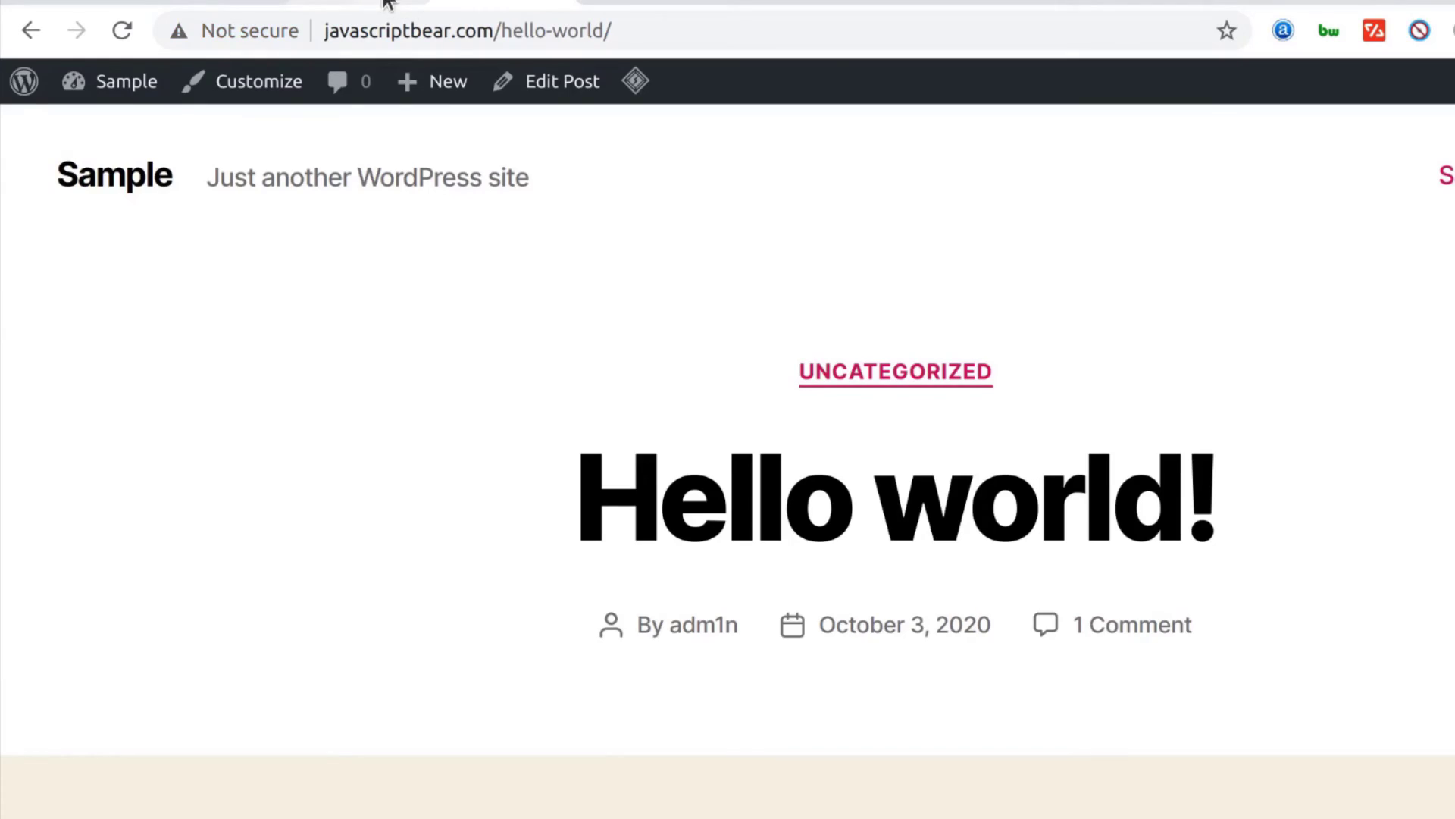
click(771, 2)
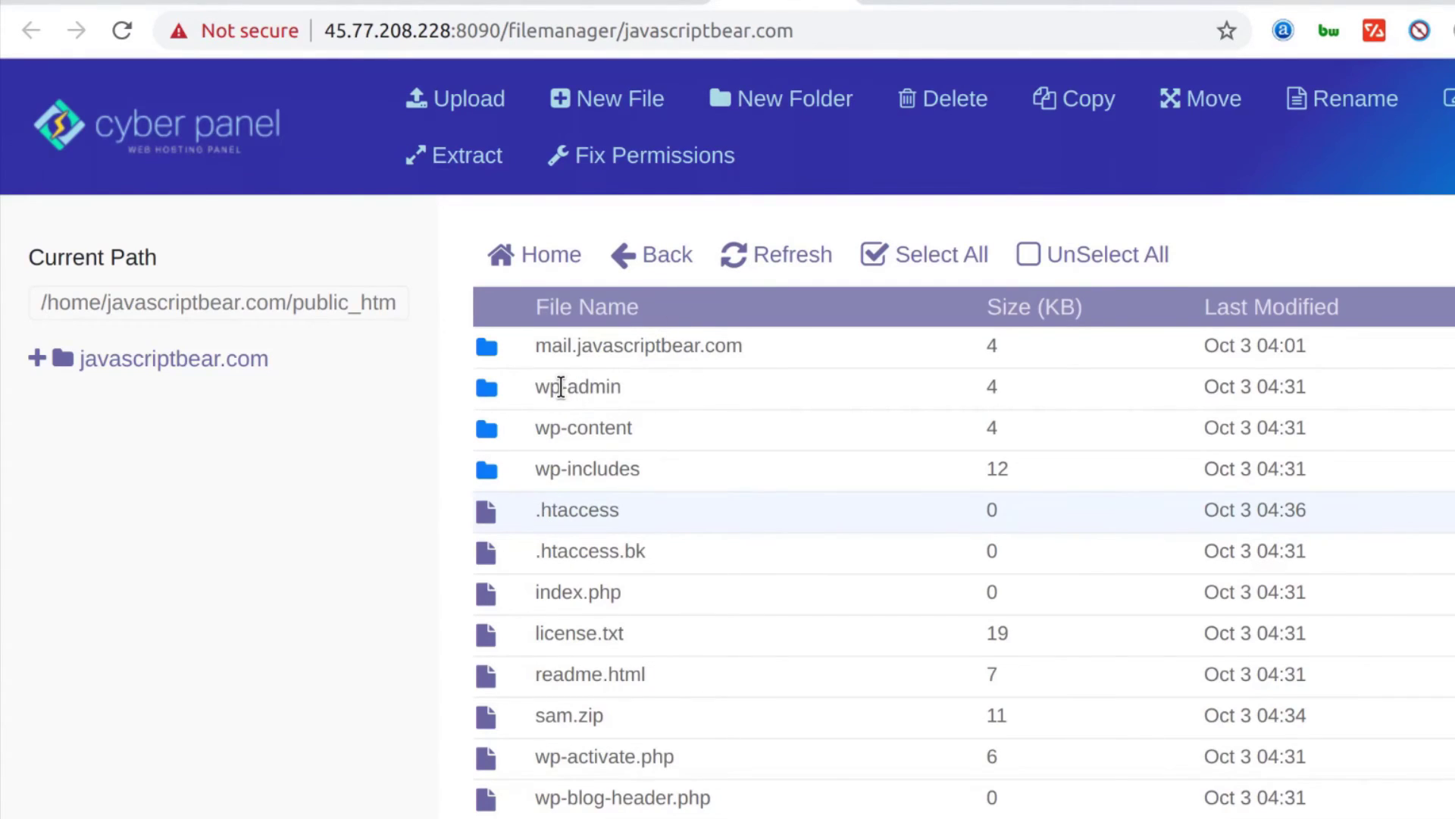
Select everything in public_html except mail.javascriptbear.com and delete it permanently, skipping the trash
click(561, 386)
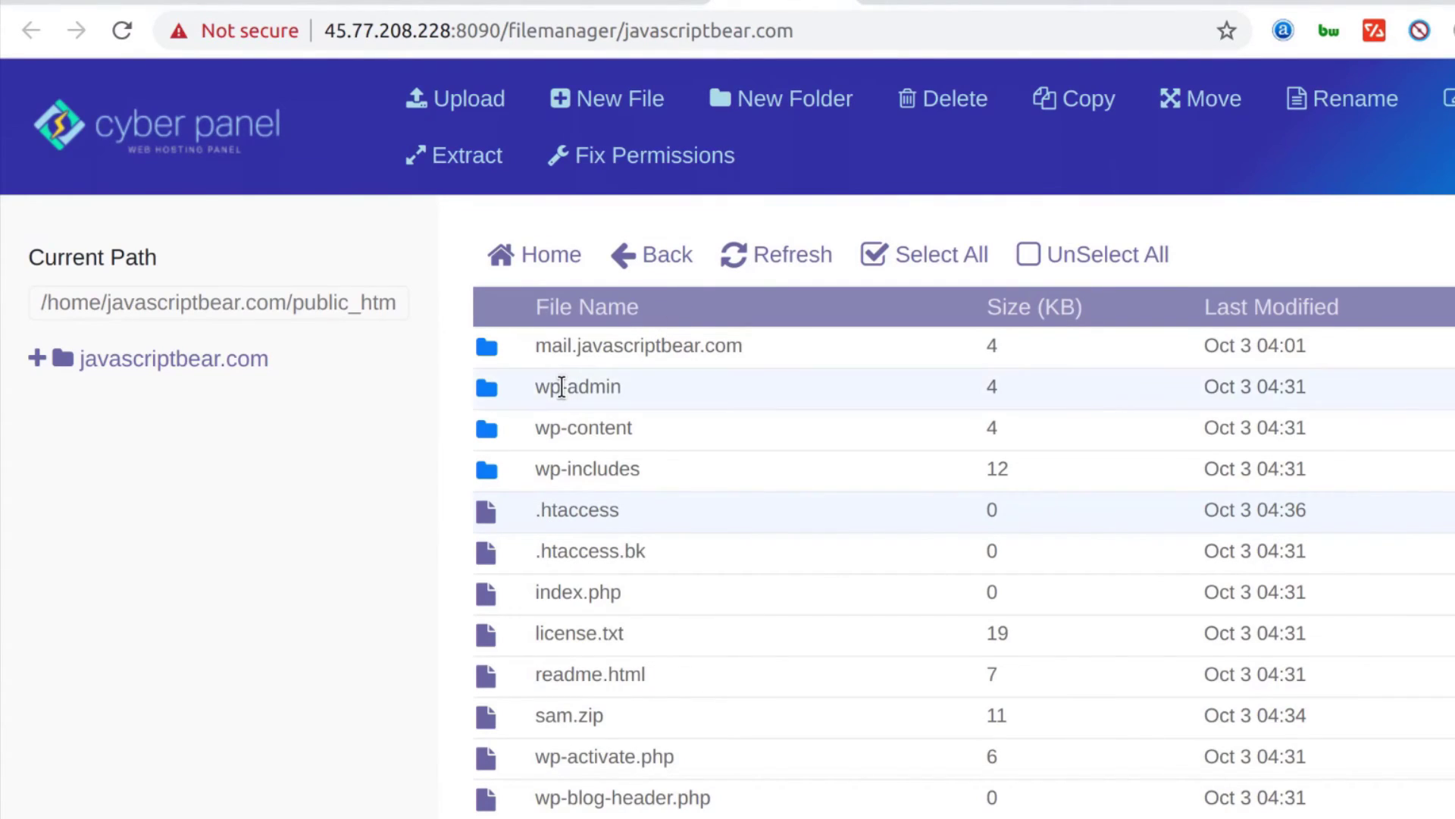
click(935, 258)
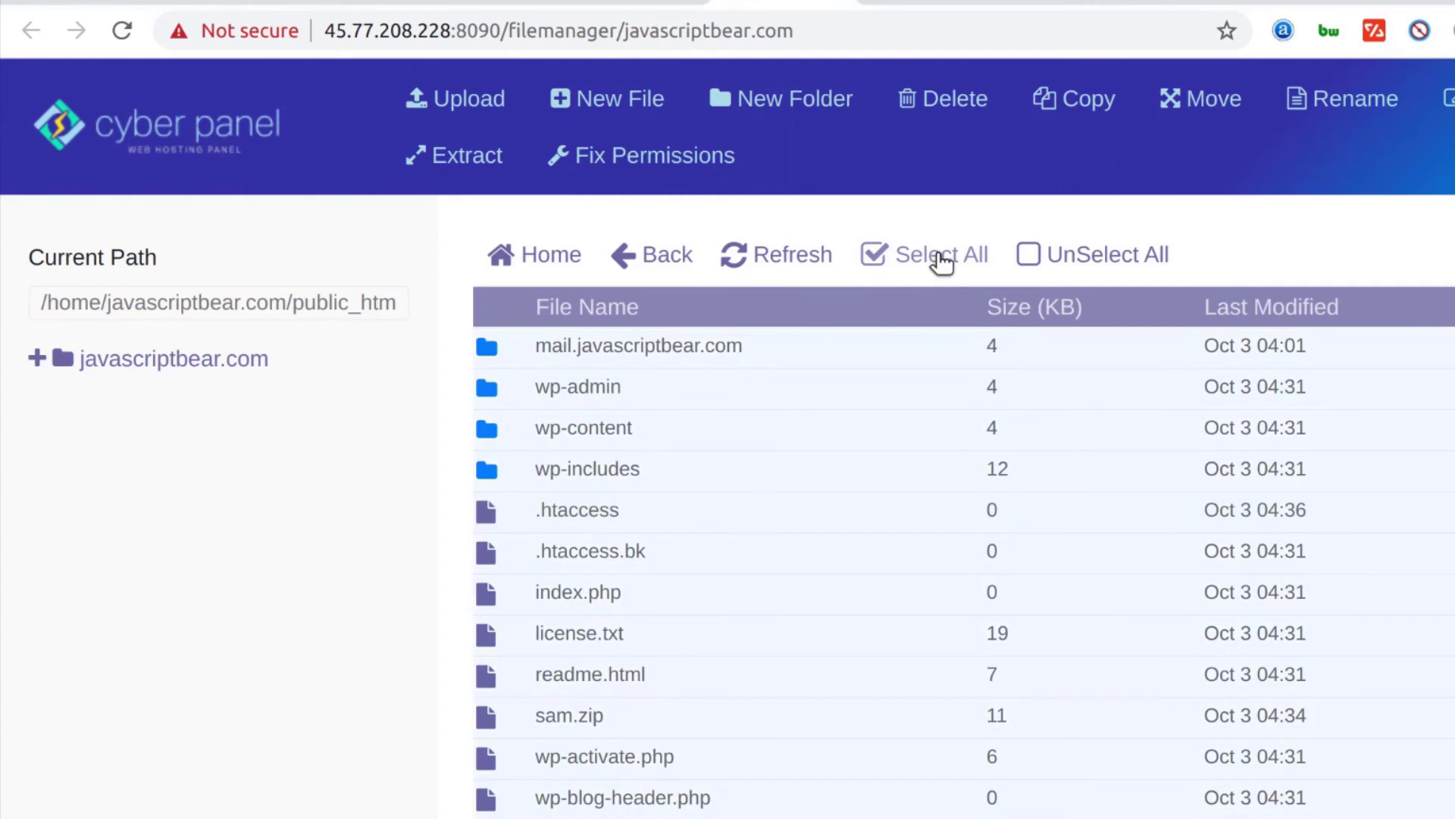
click(505, 356)
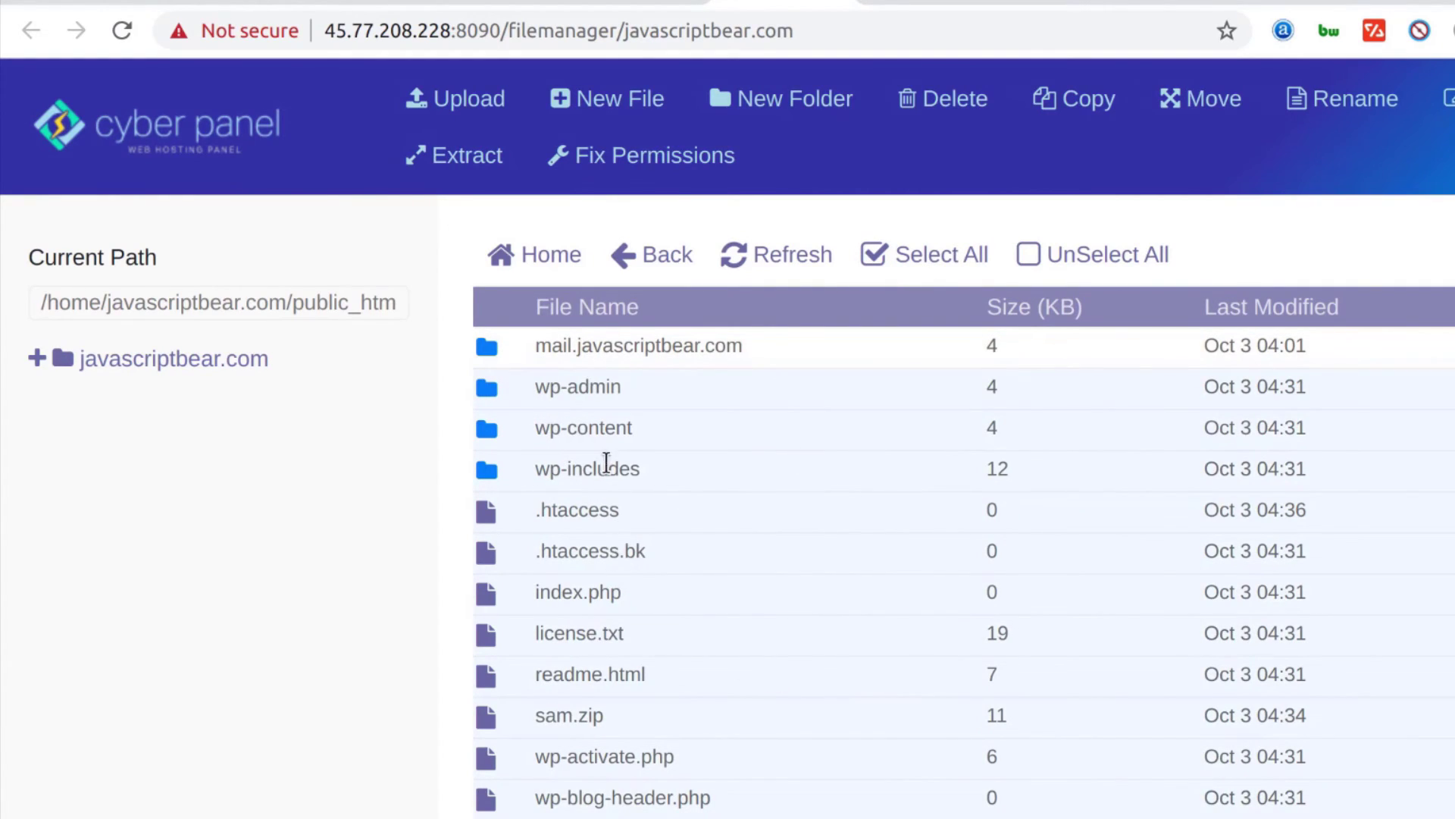
scroll(604, 455, down, 5)
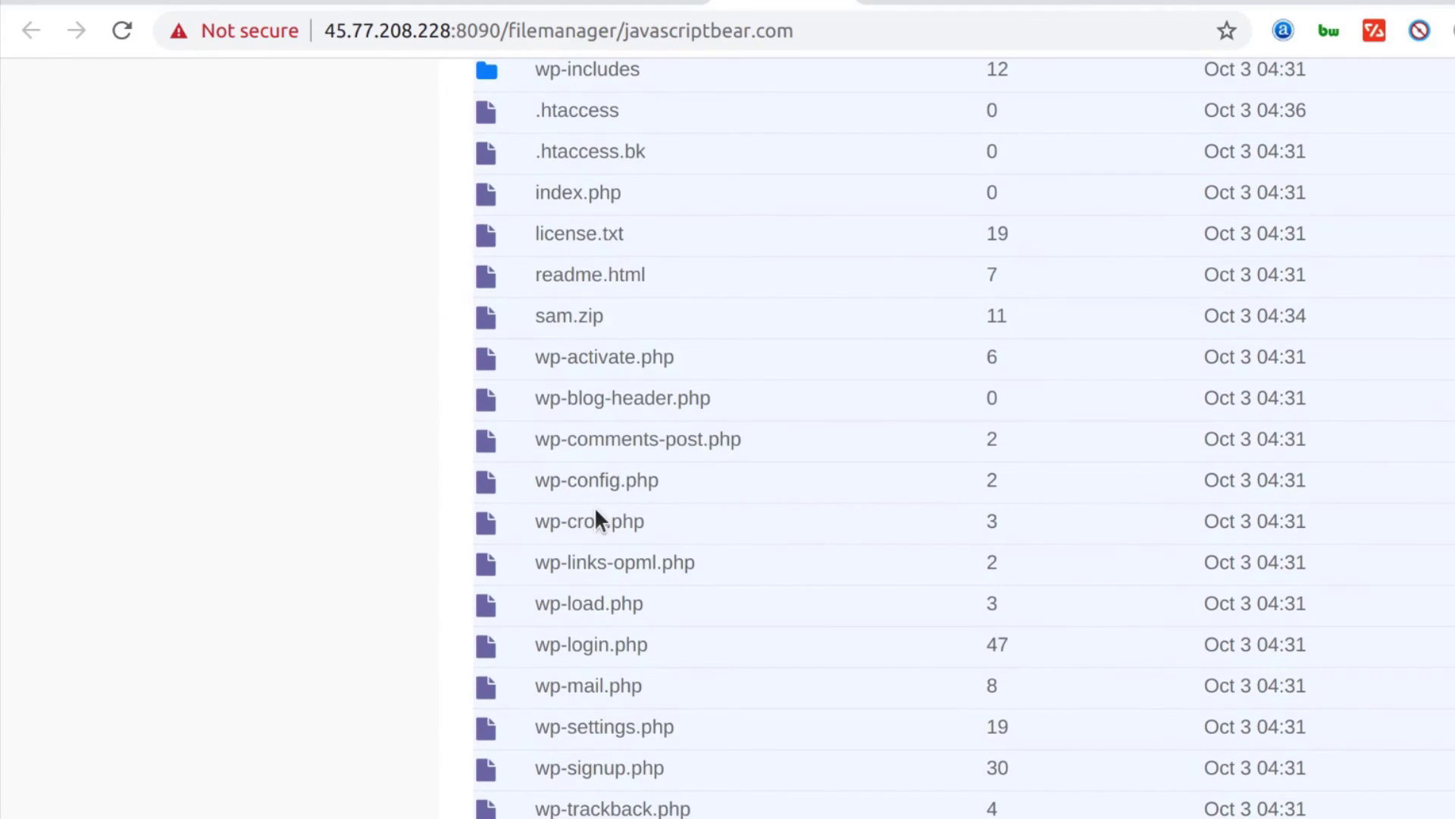
scroll(597, 776, up, 5)
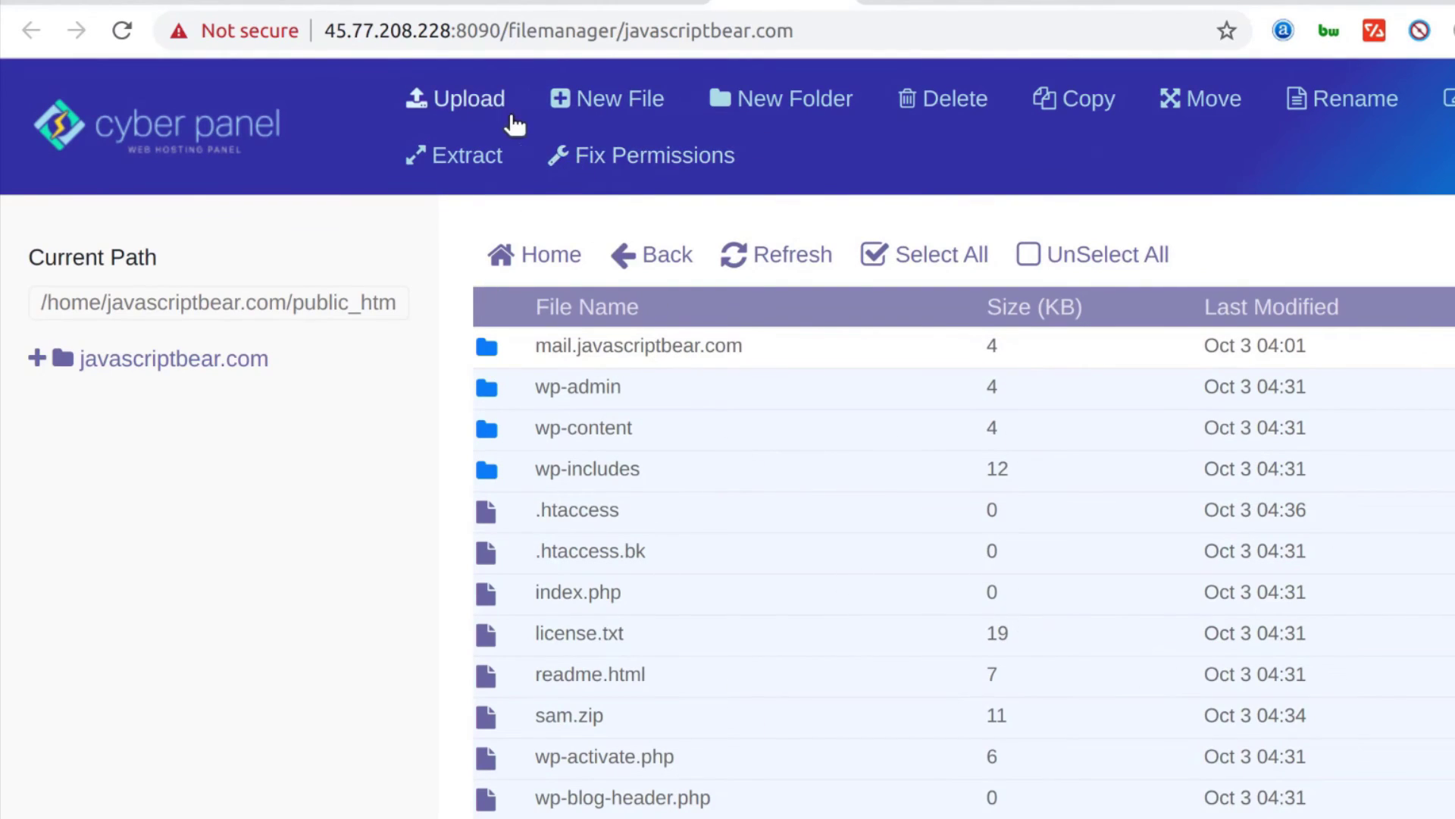
click(961, 105)
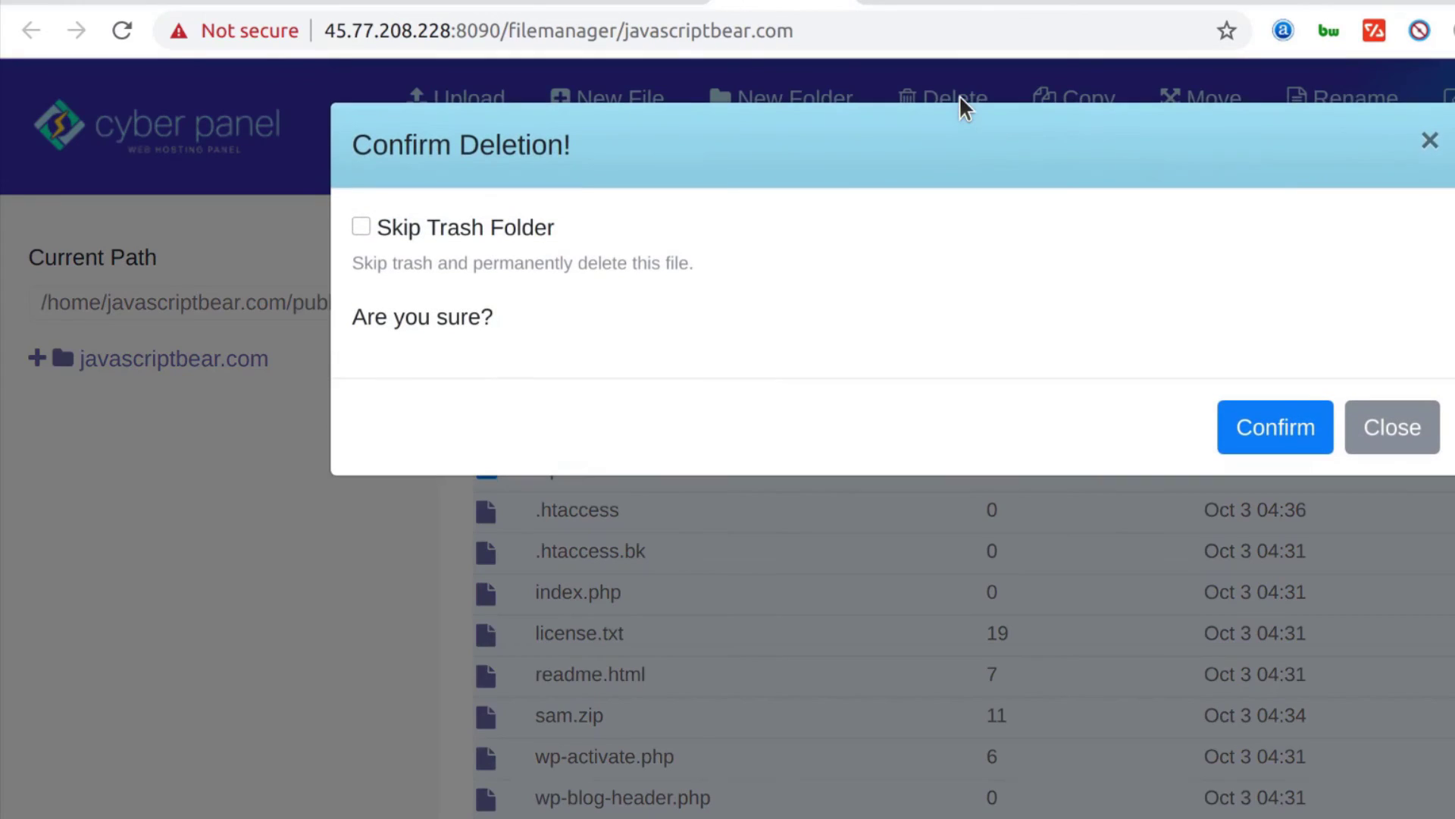
click(361, 226)
click(1284, 435)
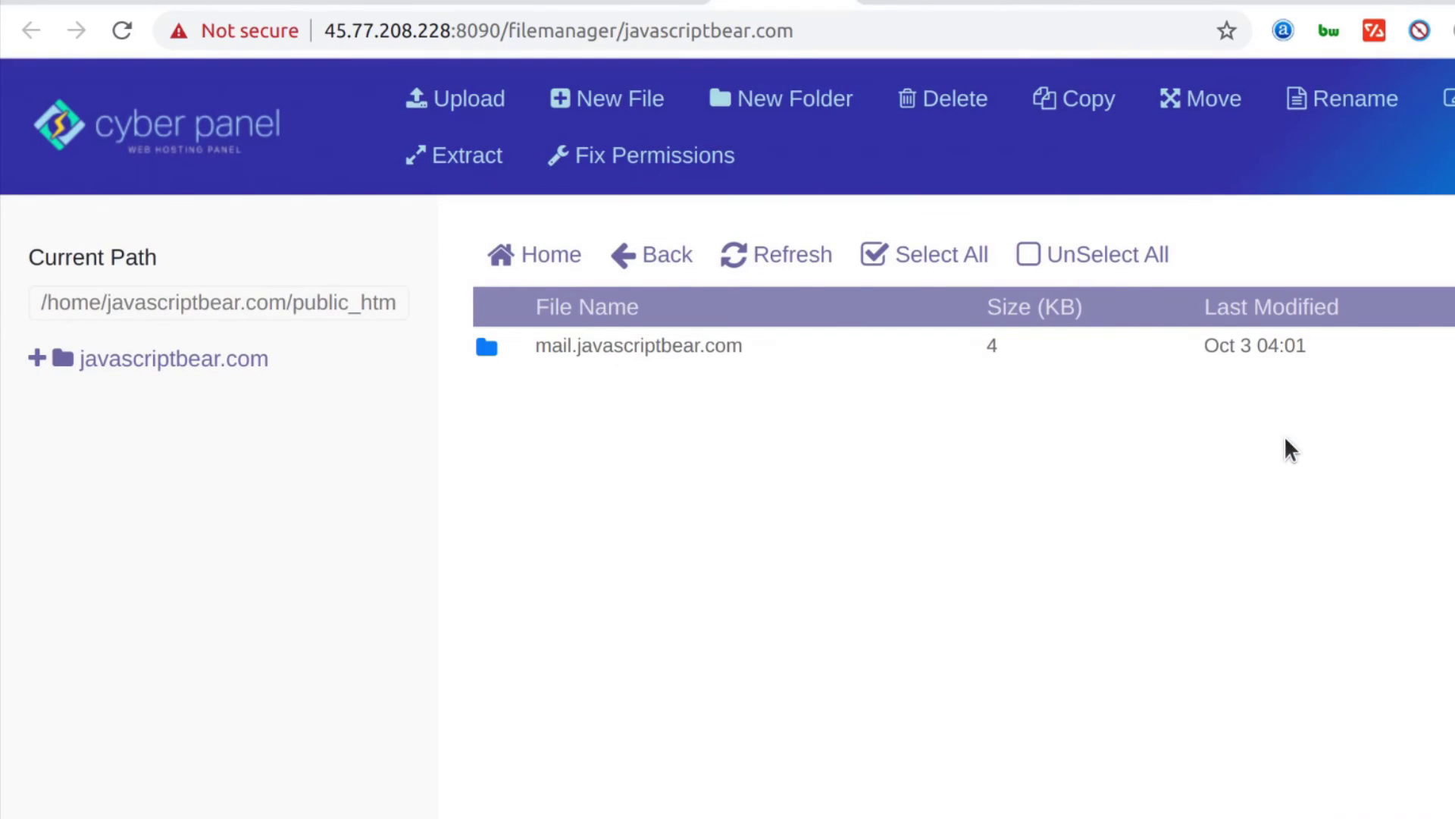
Refresh the file manager and reload the Hello world post to confirm it shows 404 Not Found
click(122, 32)
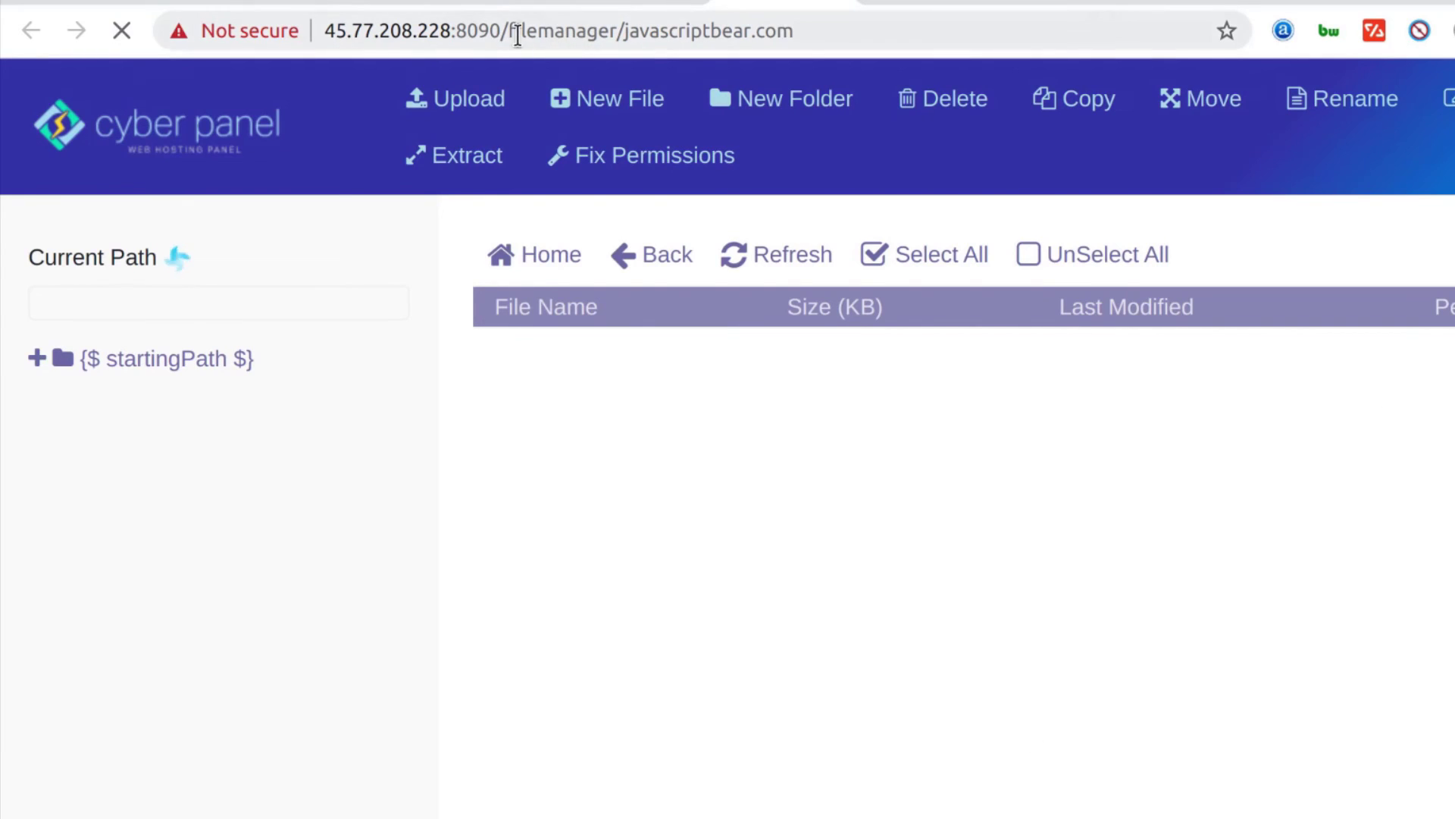
click(504, 2)
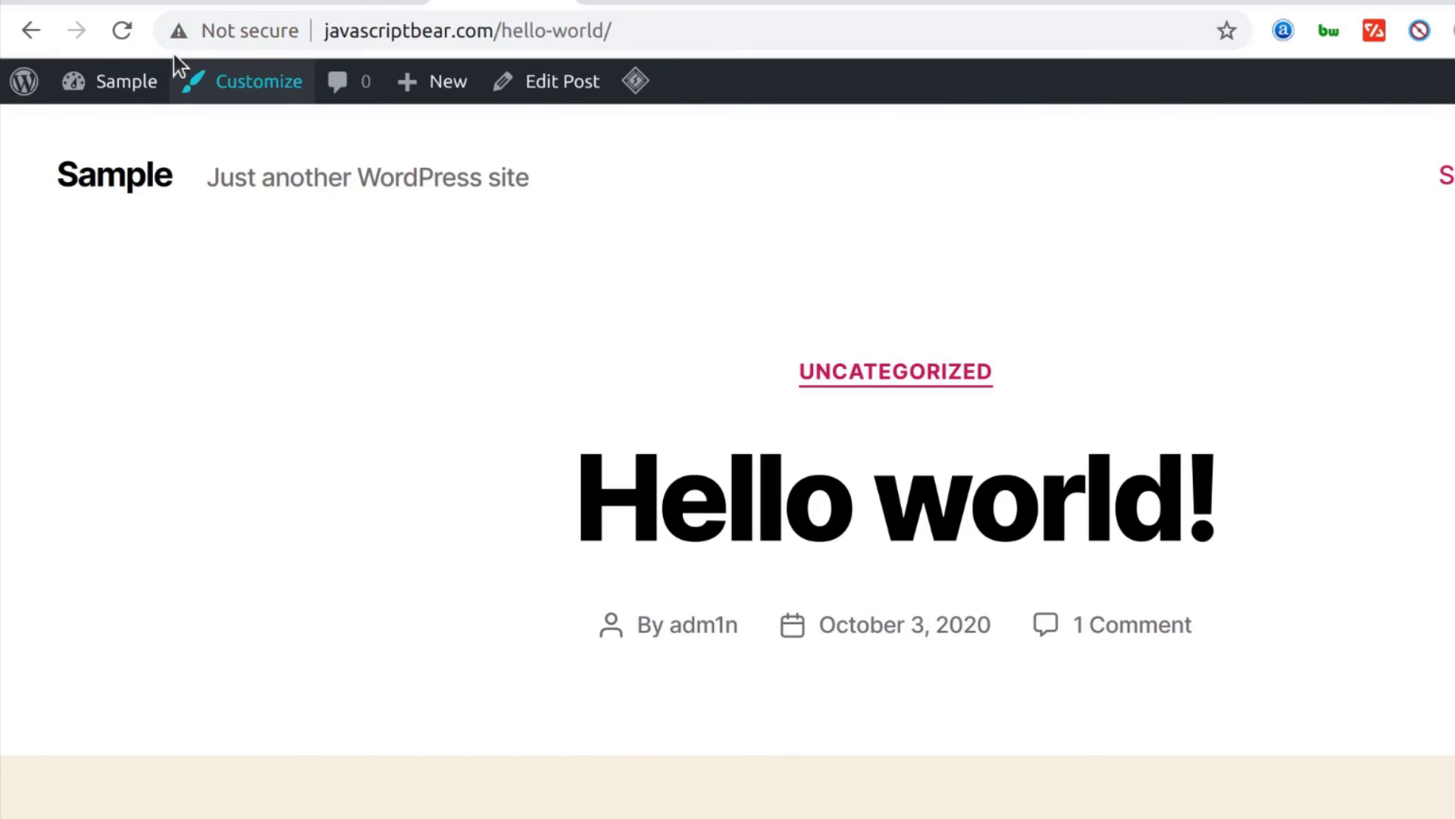
click(127, 29)
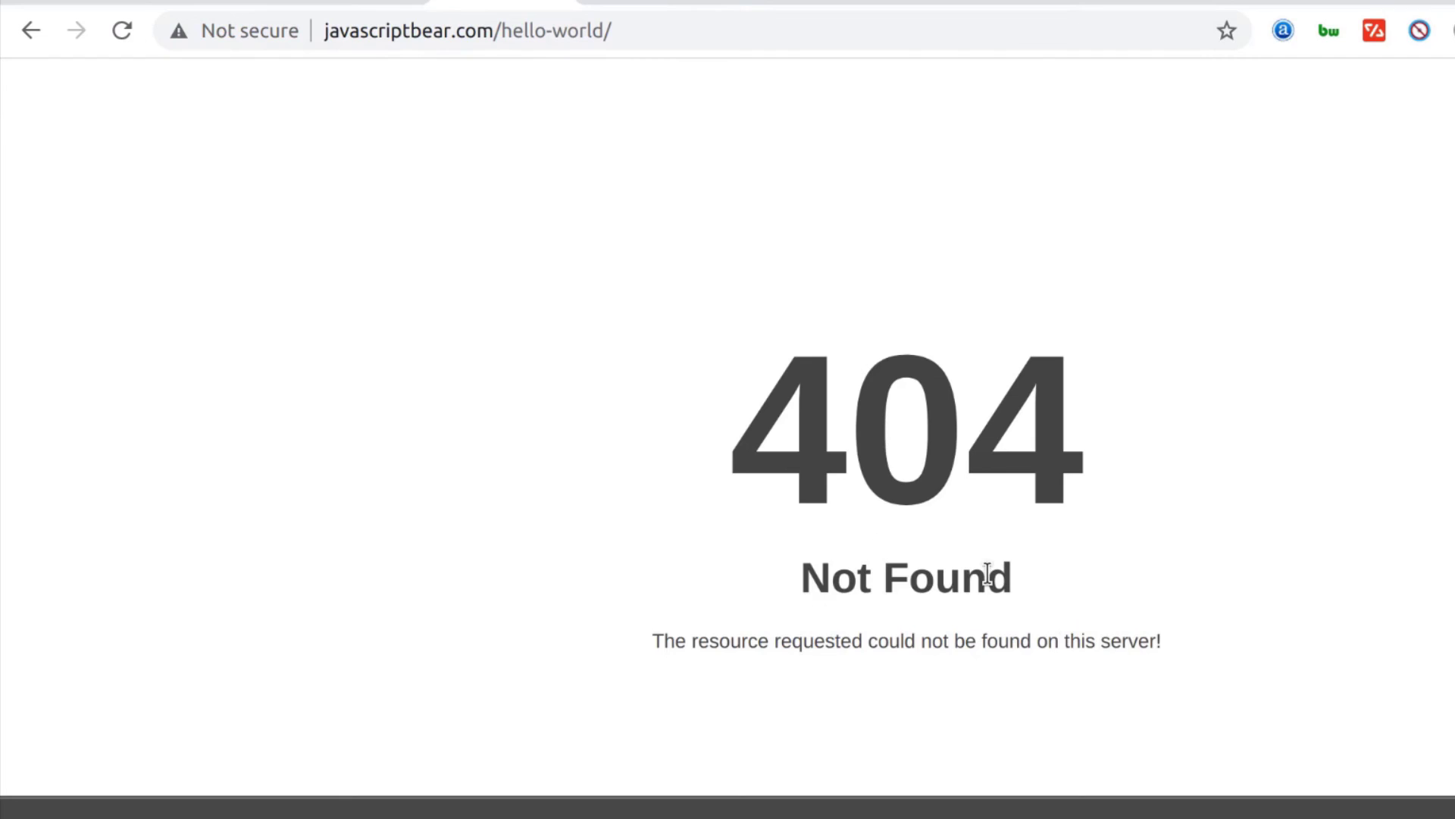
Back in the file manager, open the public_html folder
click(797, 3)
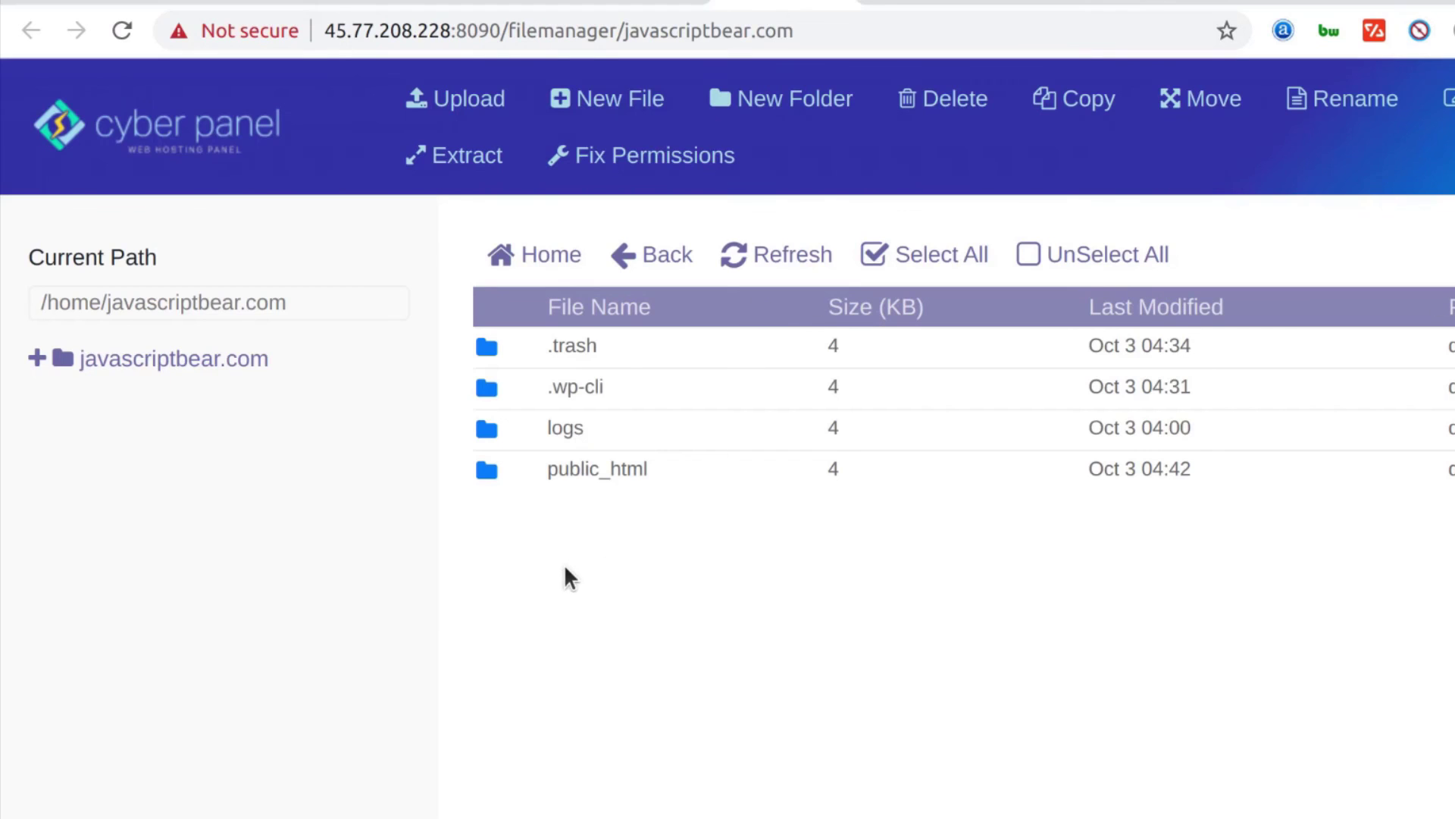
double_click(512, 467)
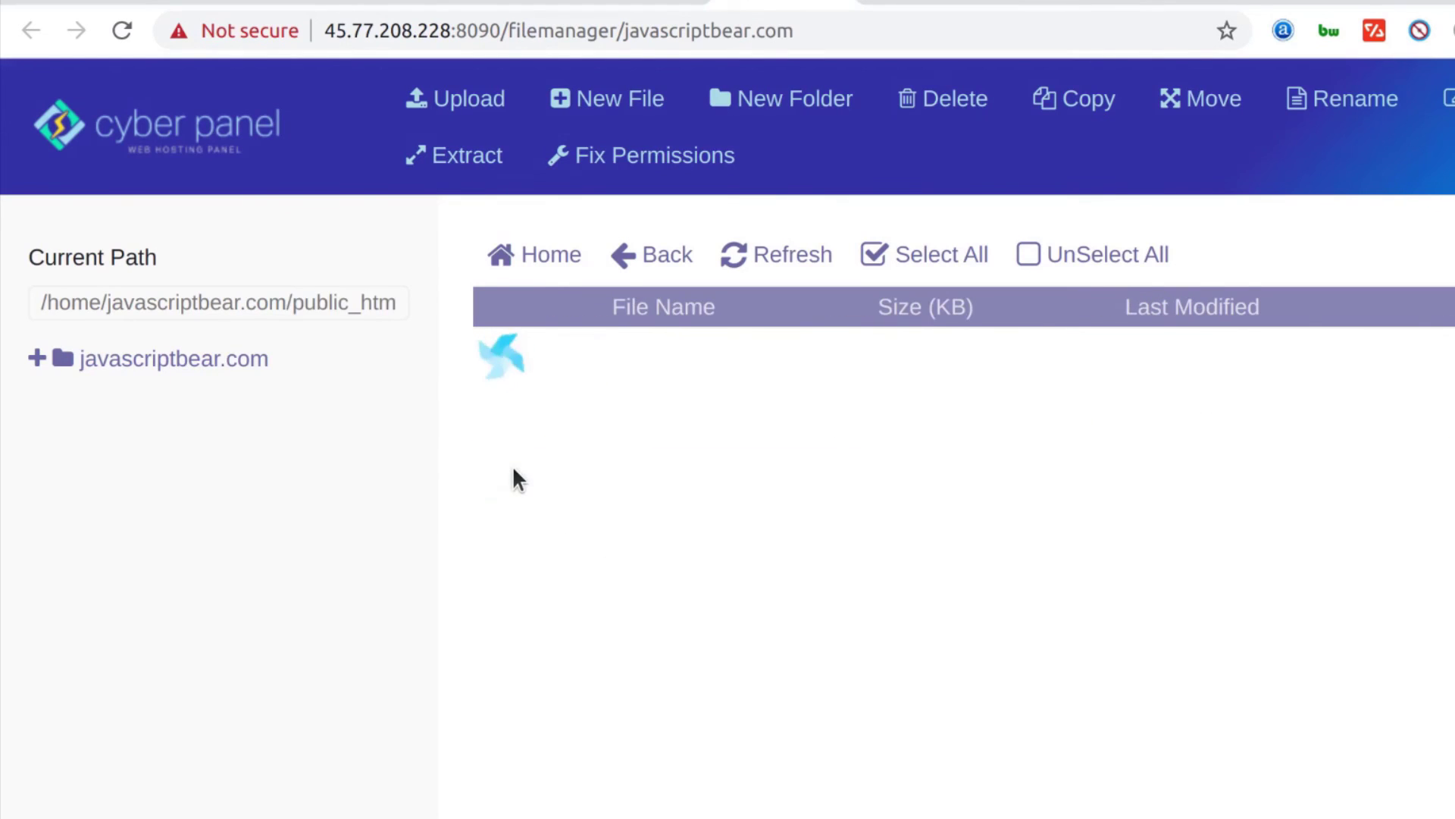
right_click(581, 380)
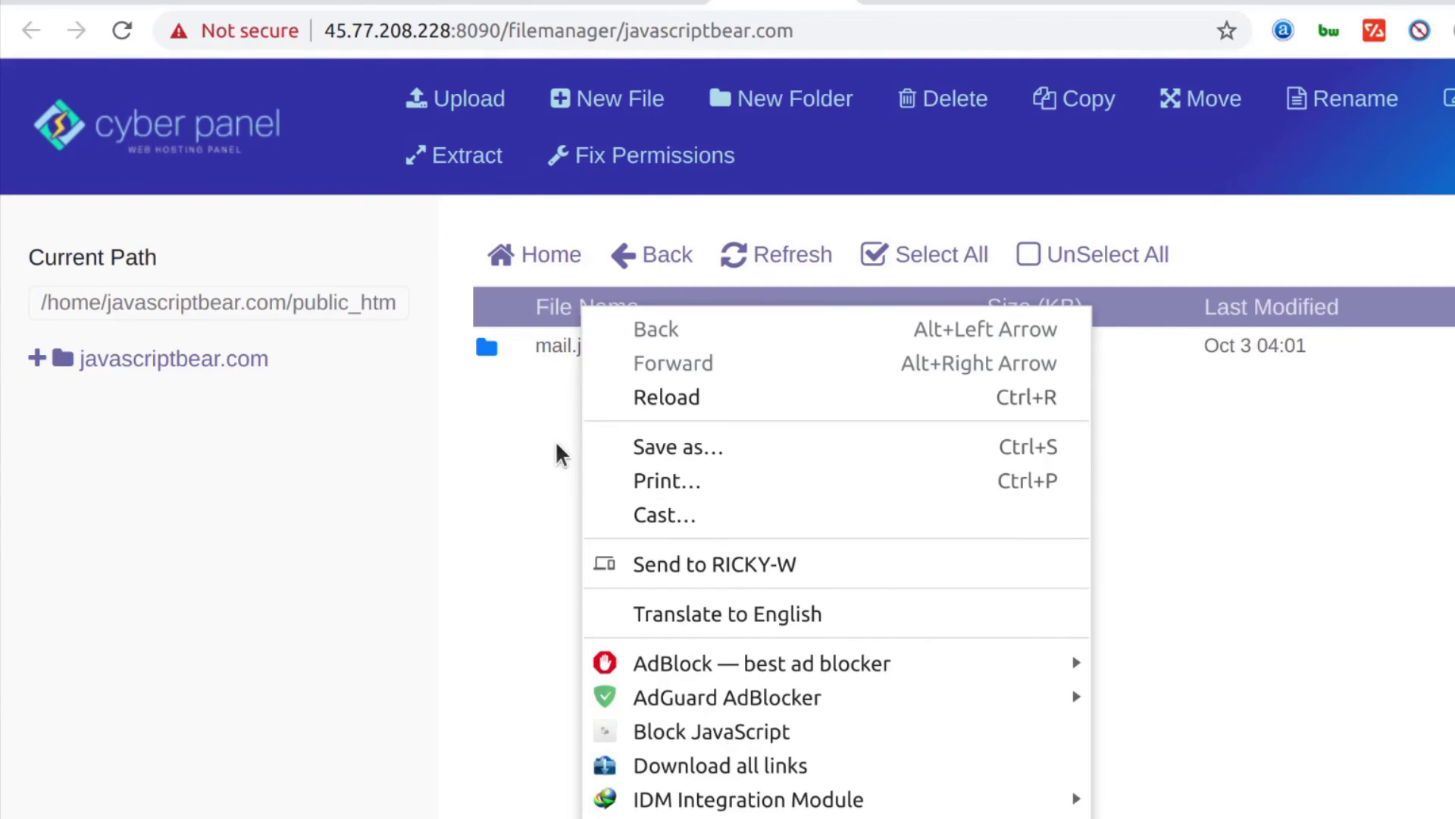
click(559, 459)
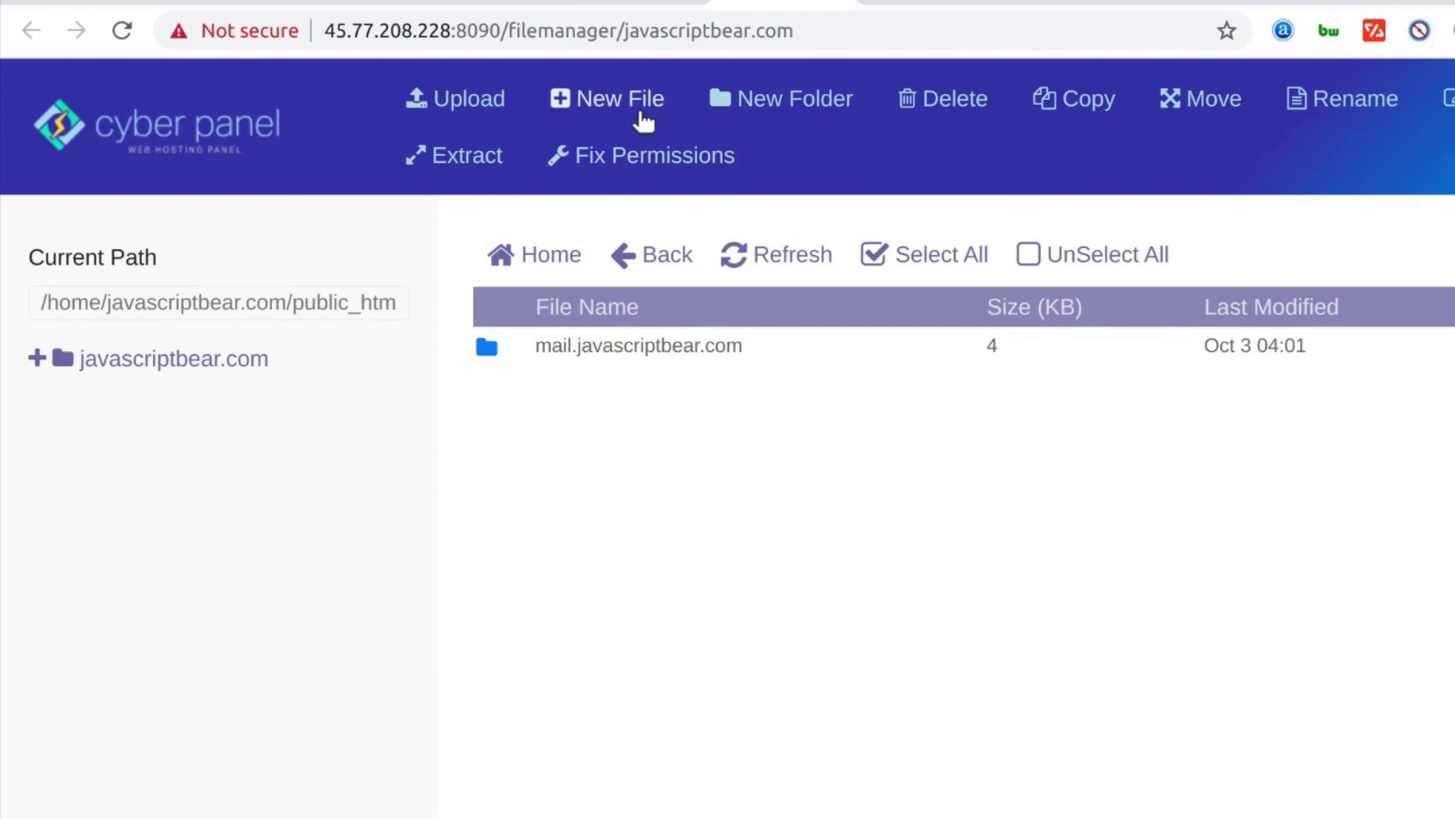
Create a new file named index.html in public_html
click(620, 94)
click(435, 274)
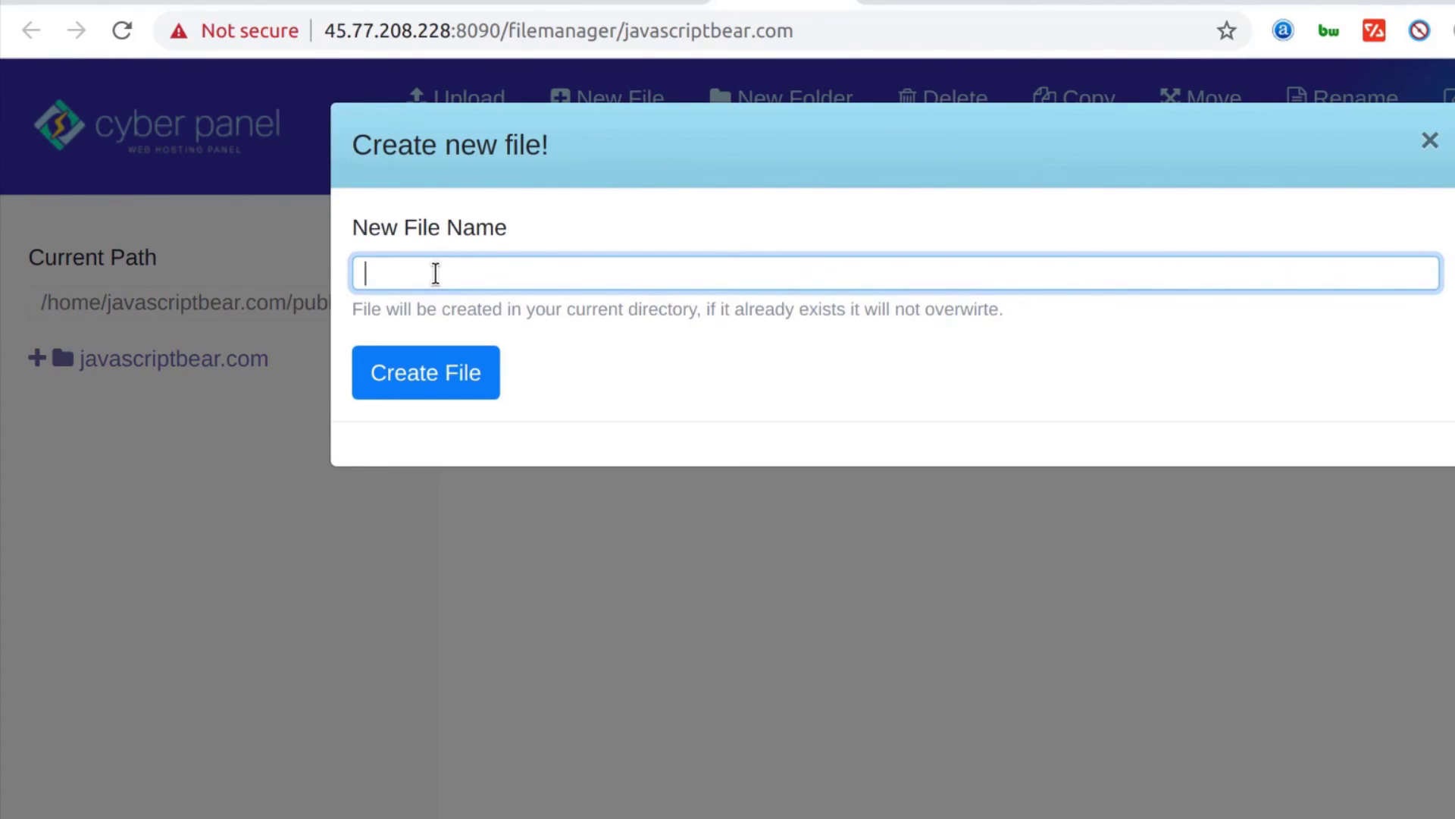
text(index.html)
key(Return)
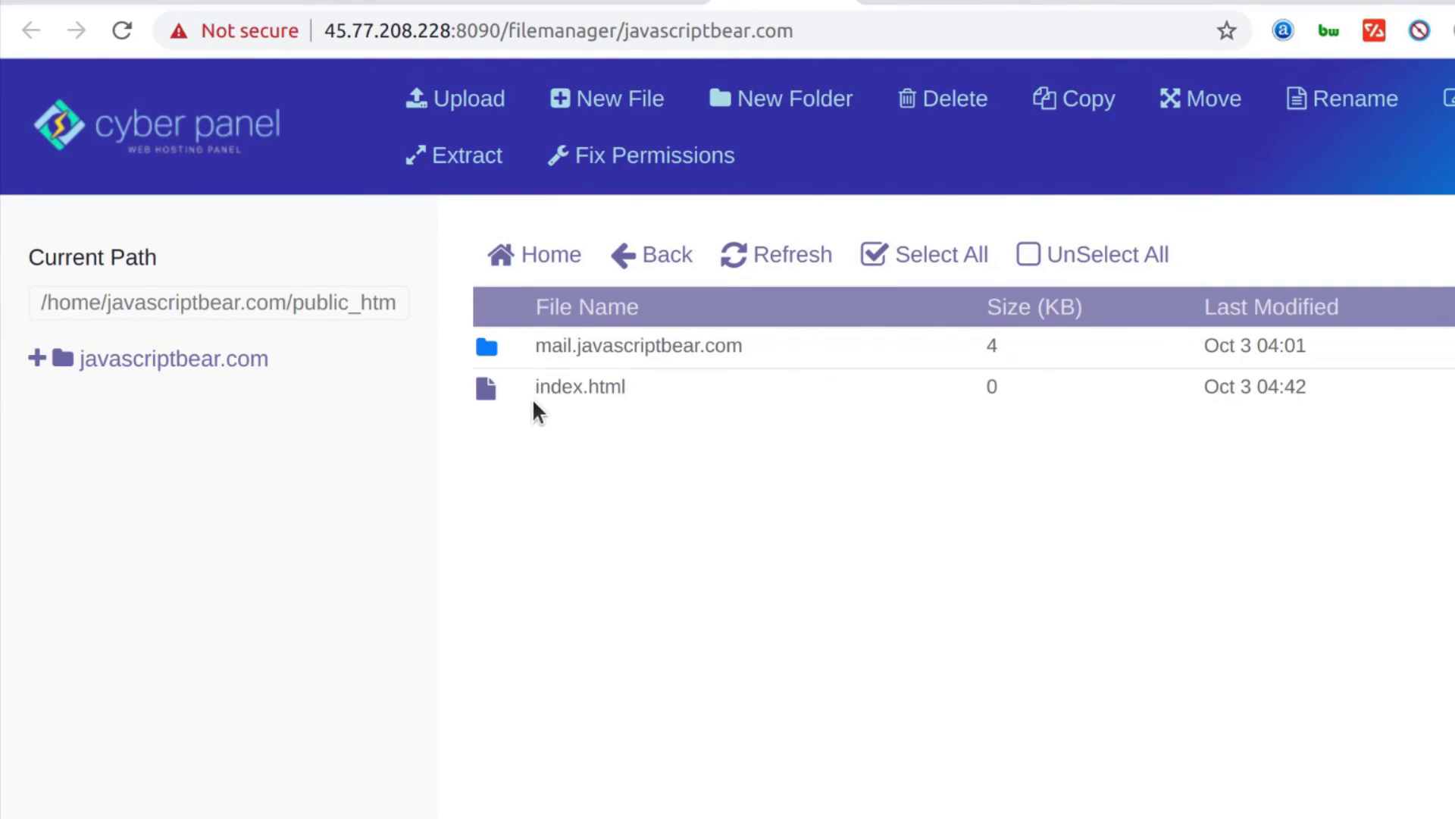
Edit index.html to read 'What upp!', then reload the hello-world page
right_click(525, 388)
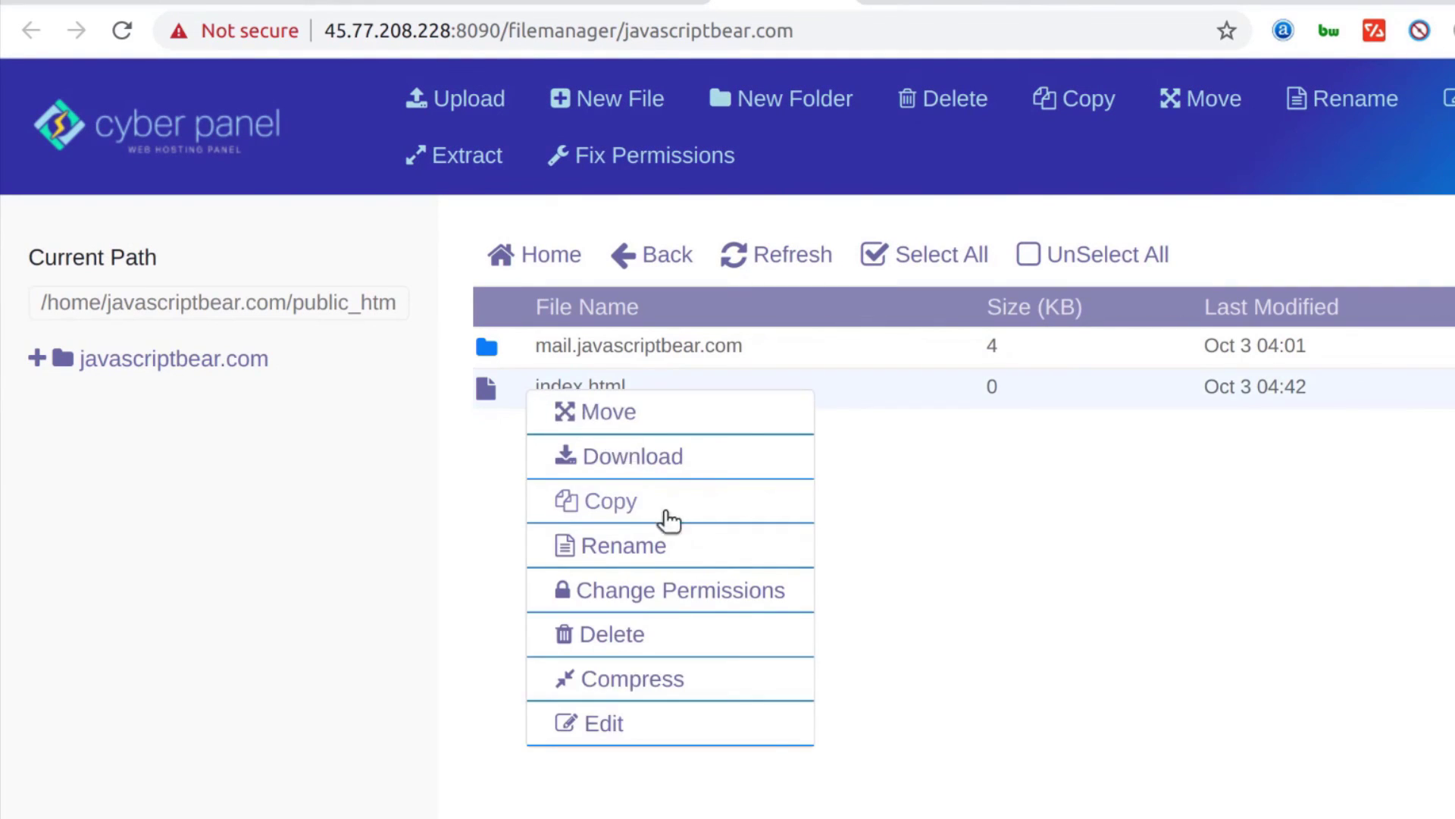
click(611, 726)
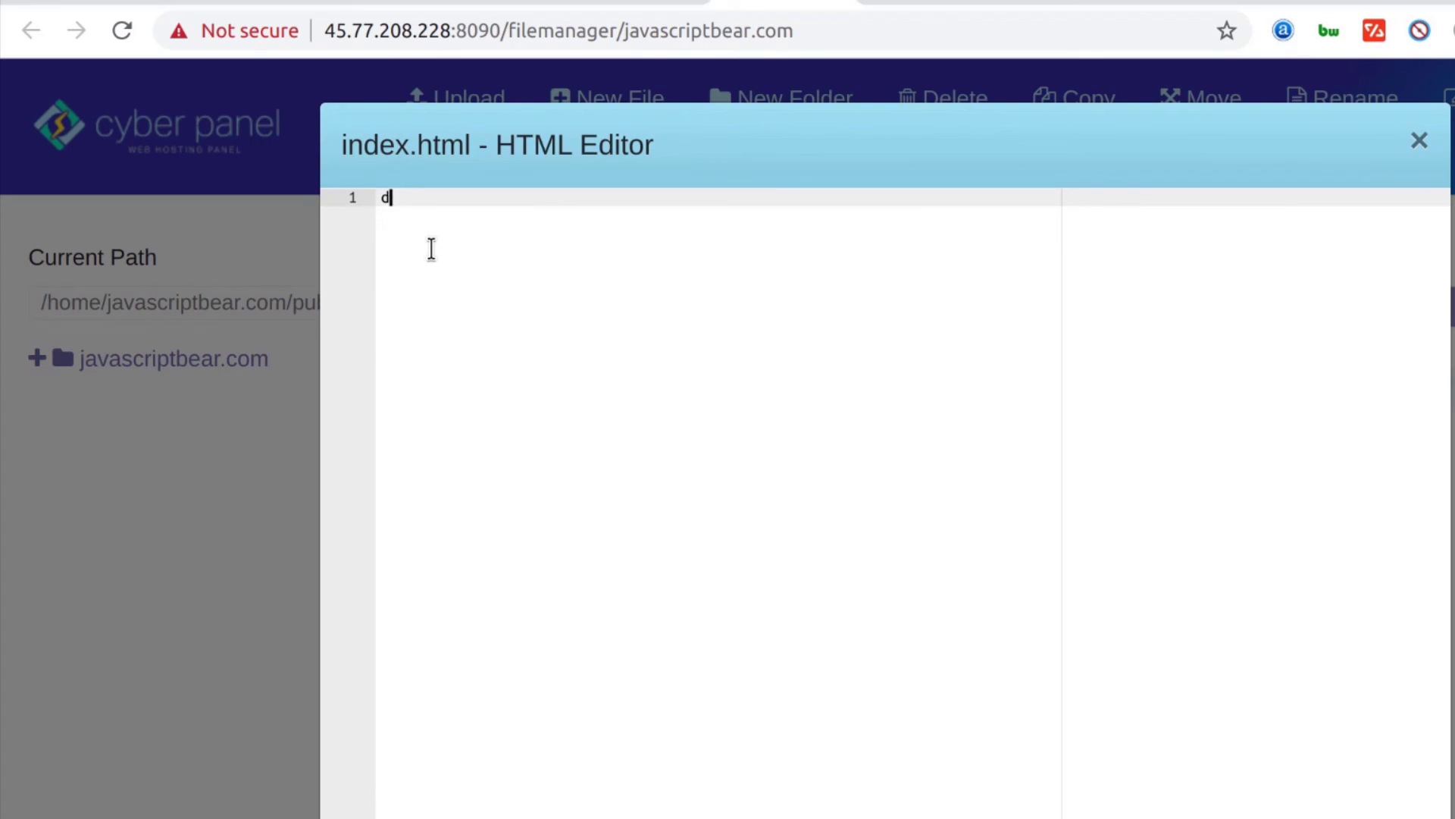
text(d upp!)
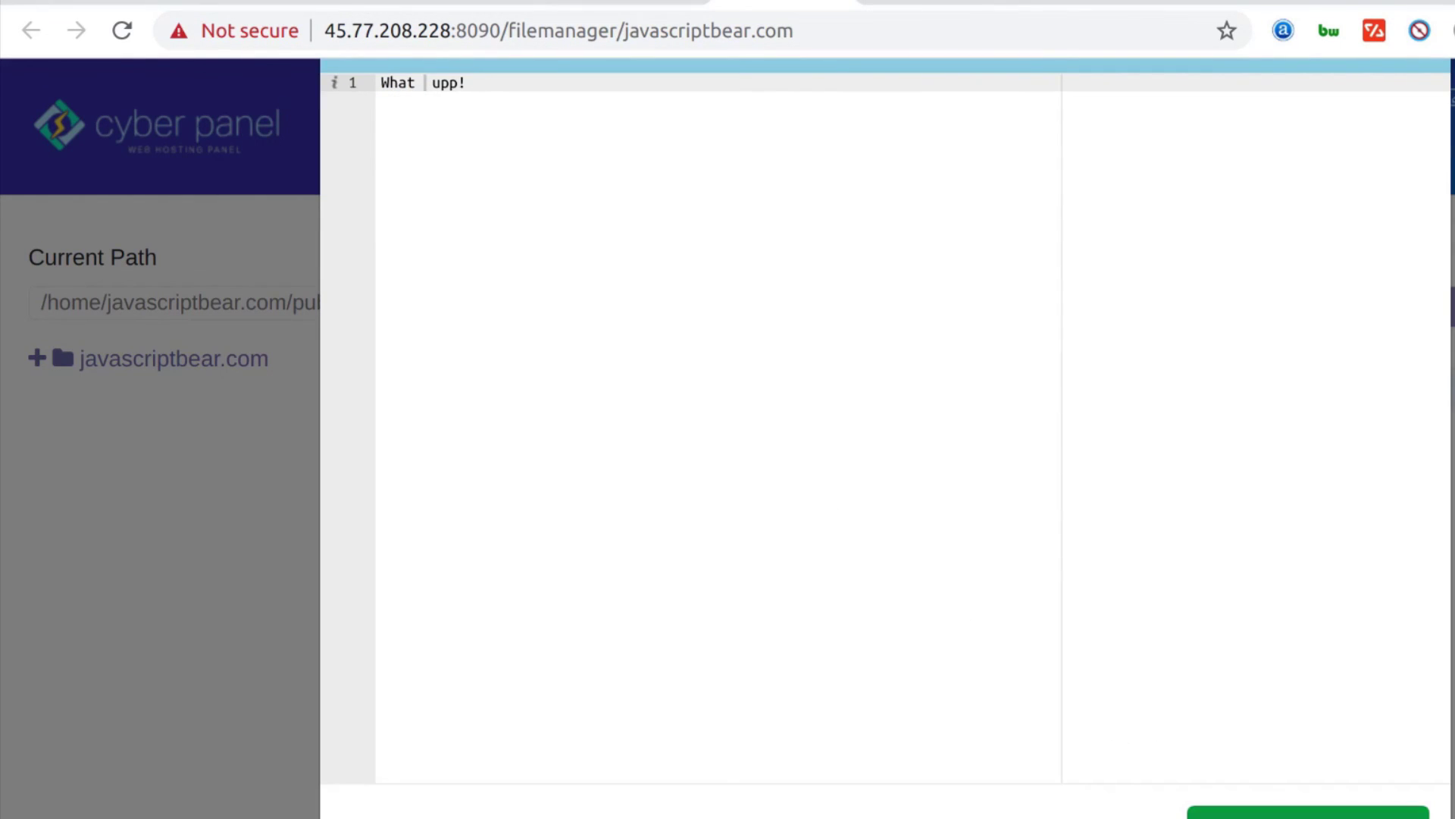
click(490, 3)
click(122, 32)
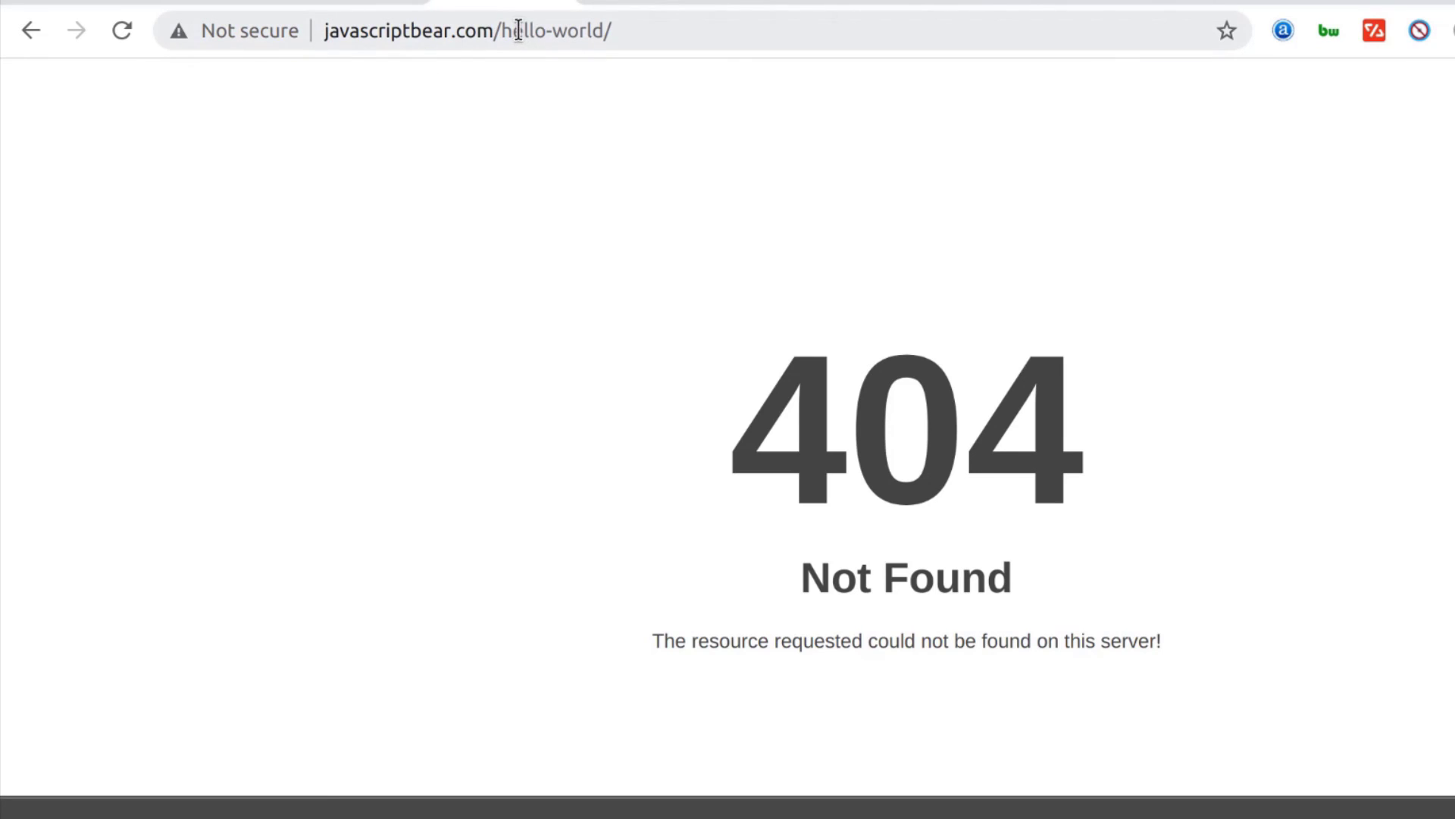
Load the javascriptbear.com home page showing 'What upp!', then return to the Install WordPress success page
drag(500, 31, 640, 29)
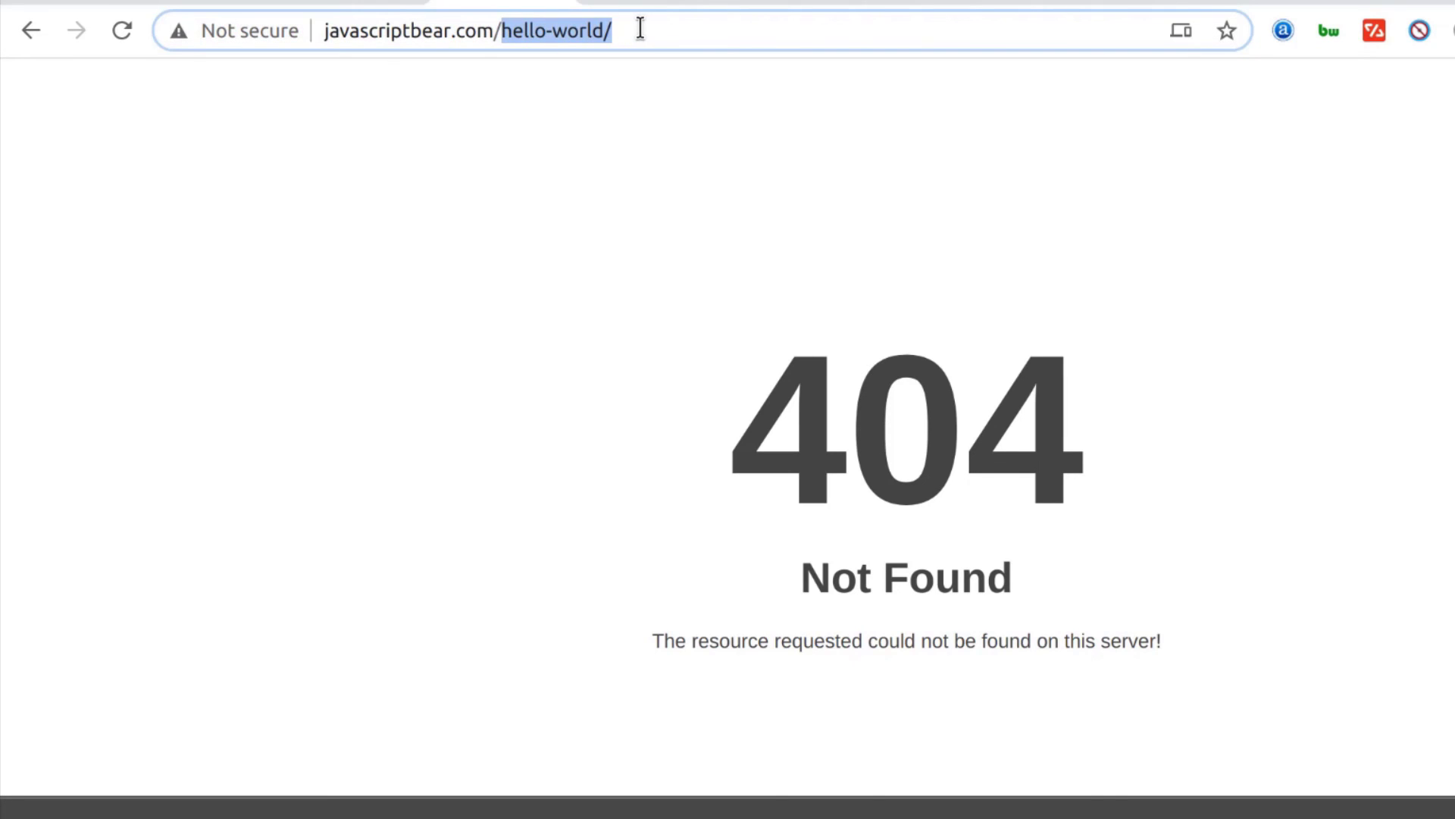
key(BackSpace)
key(Return)
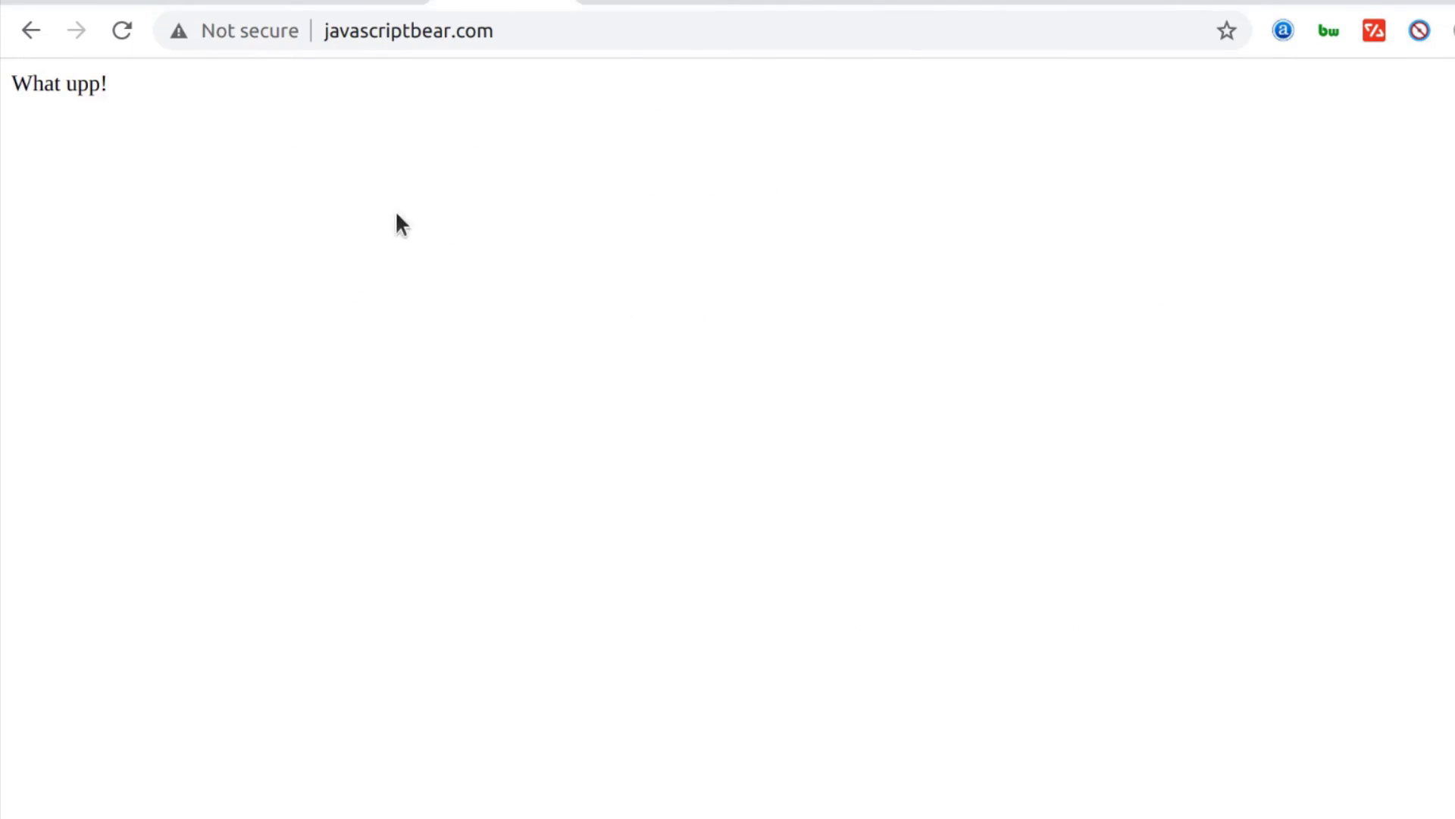
drag(109, 84, 44, 82)
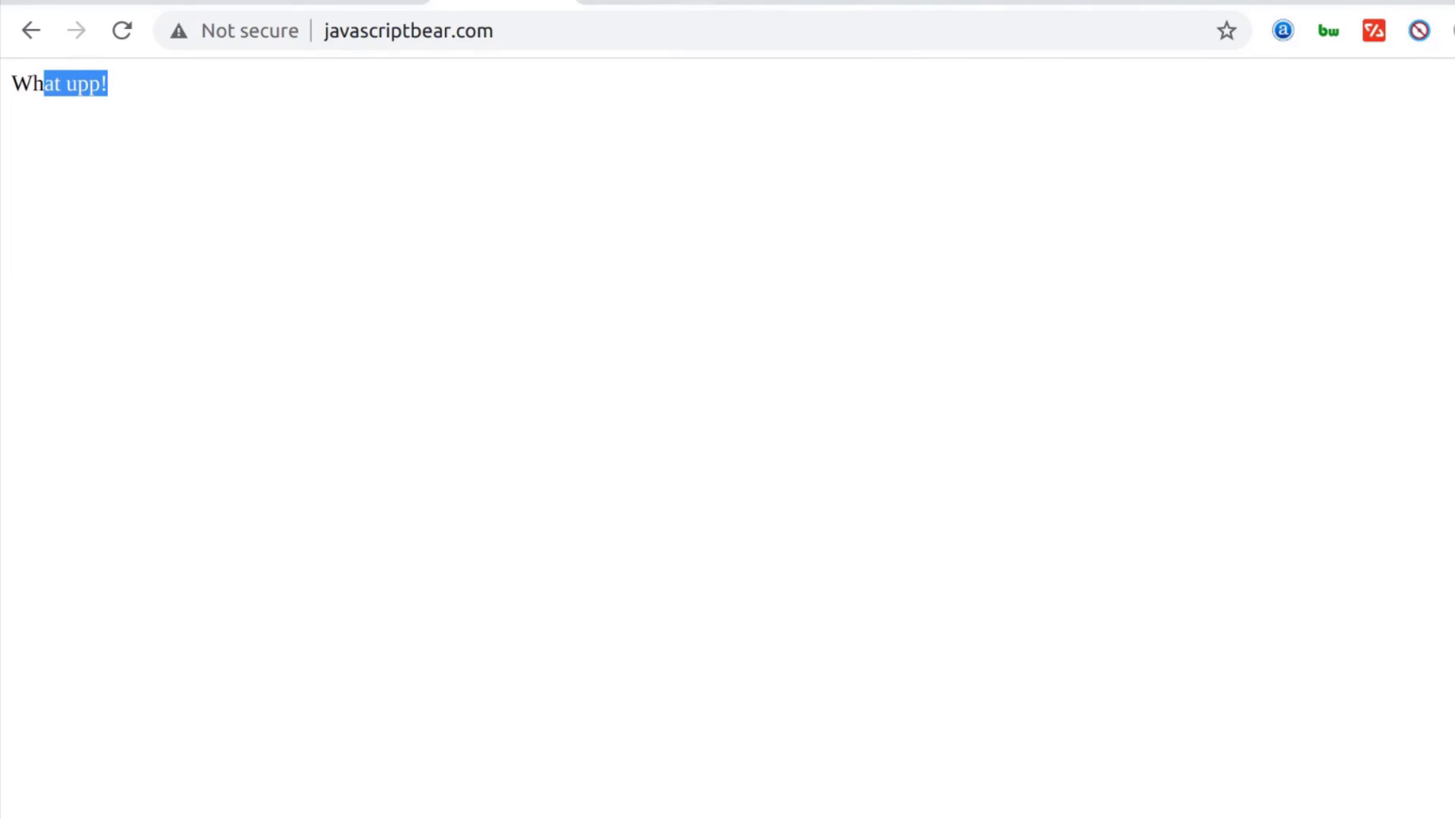
click(788, 2)
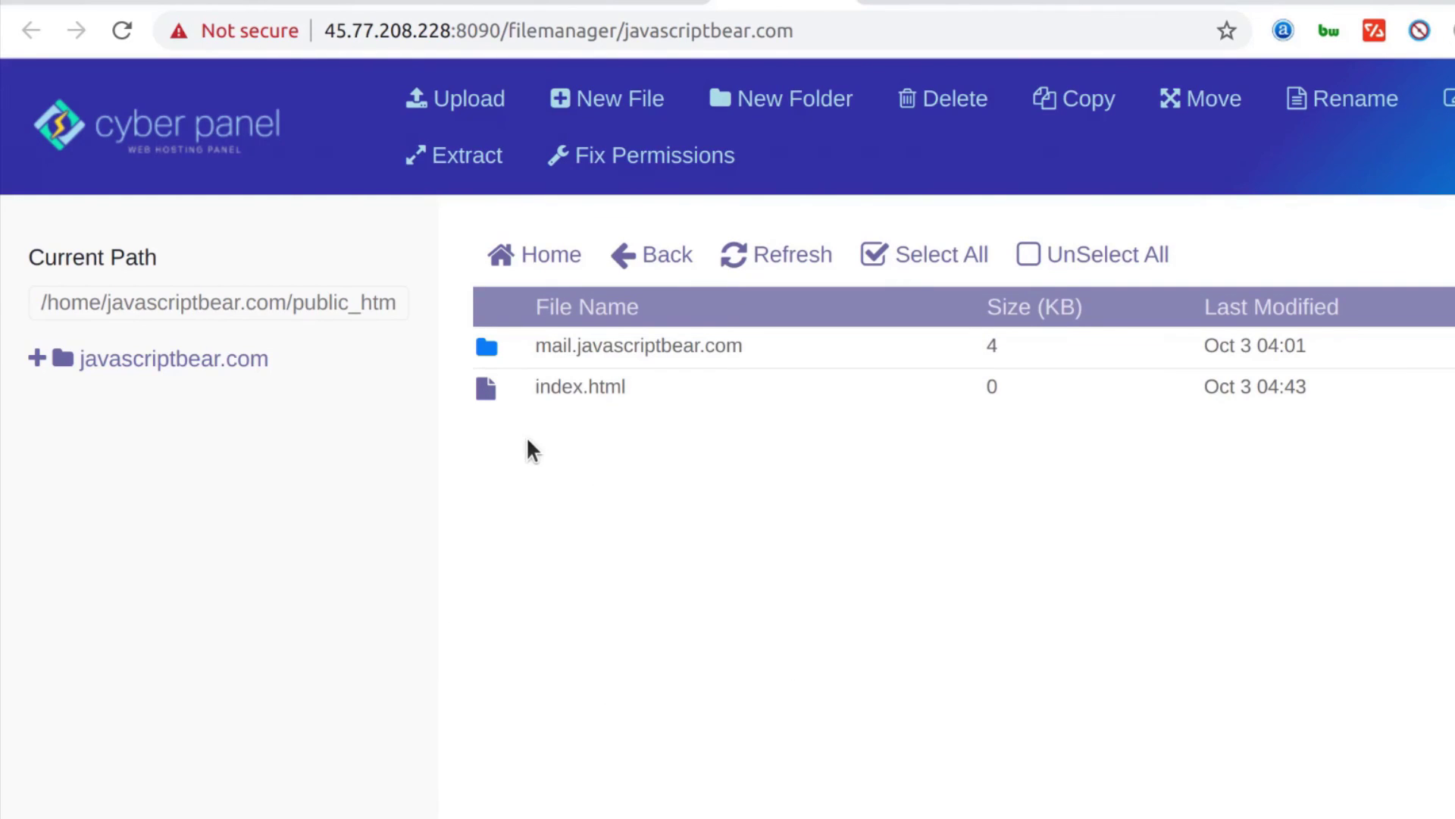
click(902, 6)
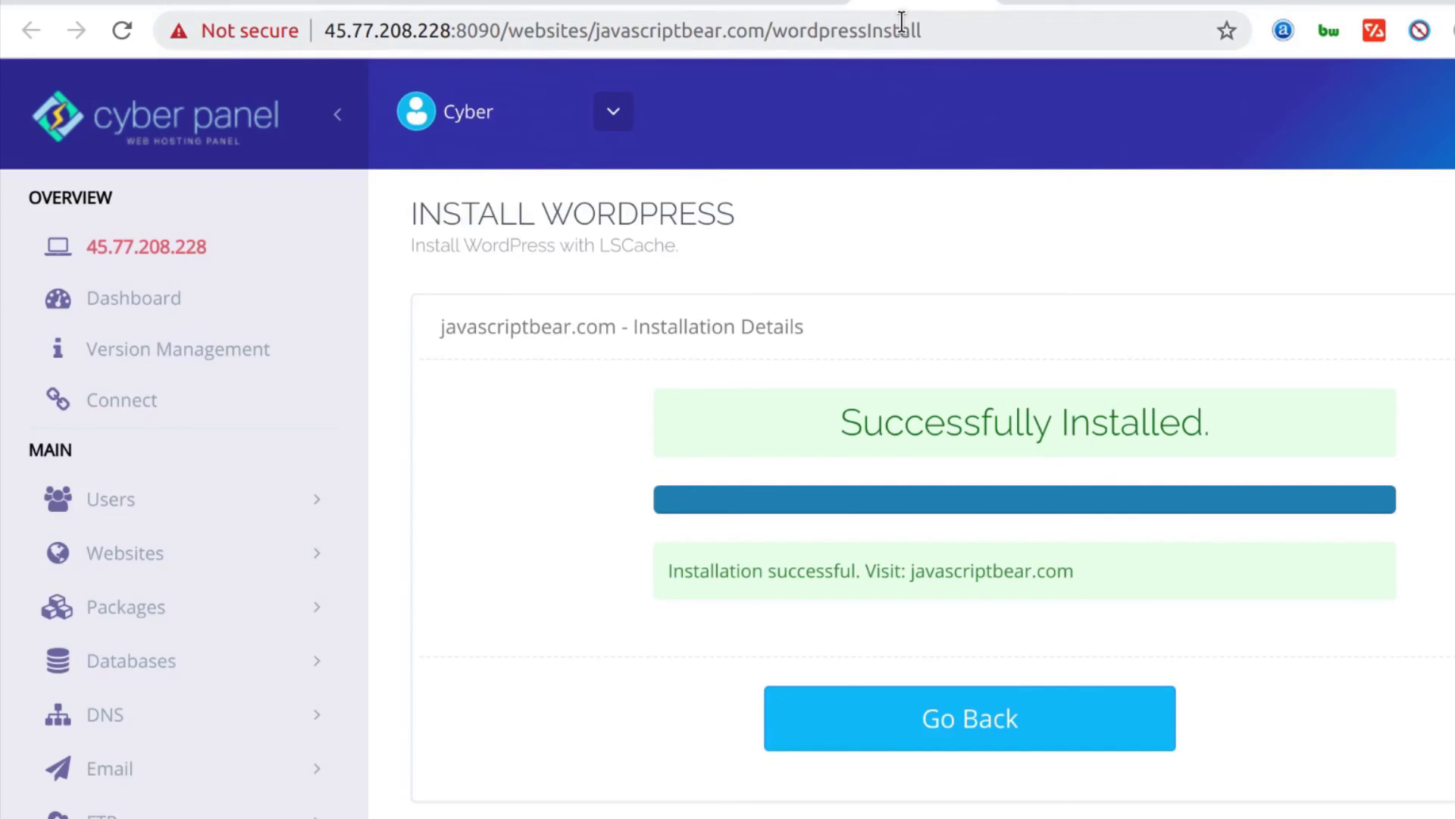